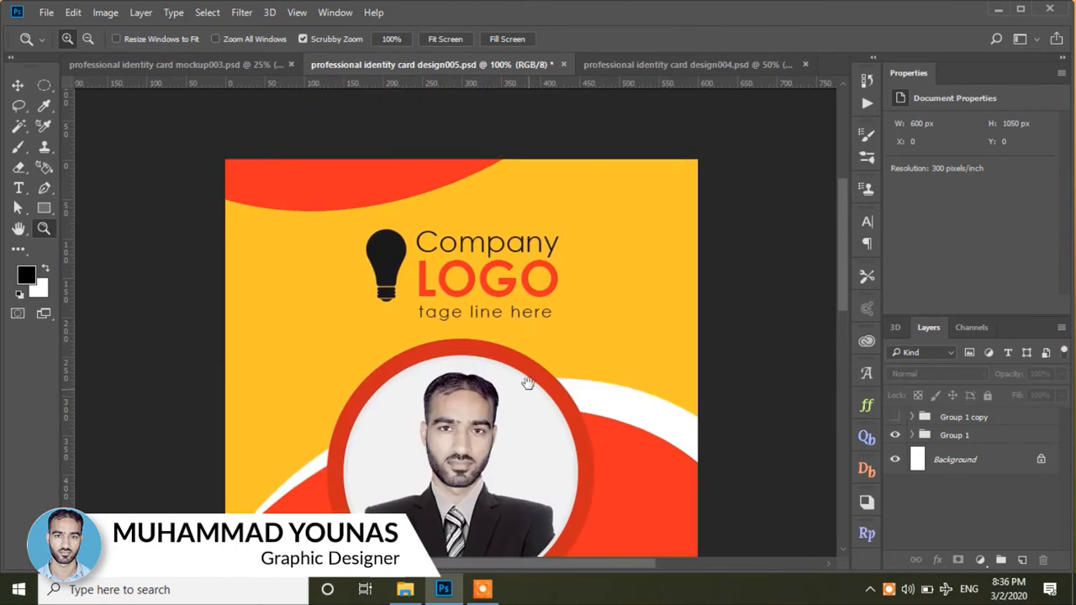
- Examine the yellow card's front side, and its back side by showing Group 1 copy and hiding Group 1
left_click_drag(516, 456, 497, 195)
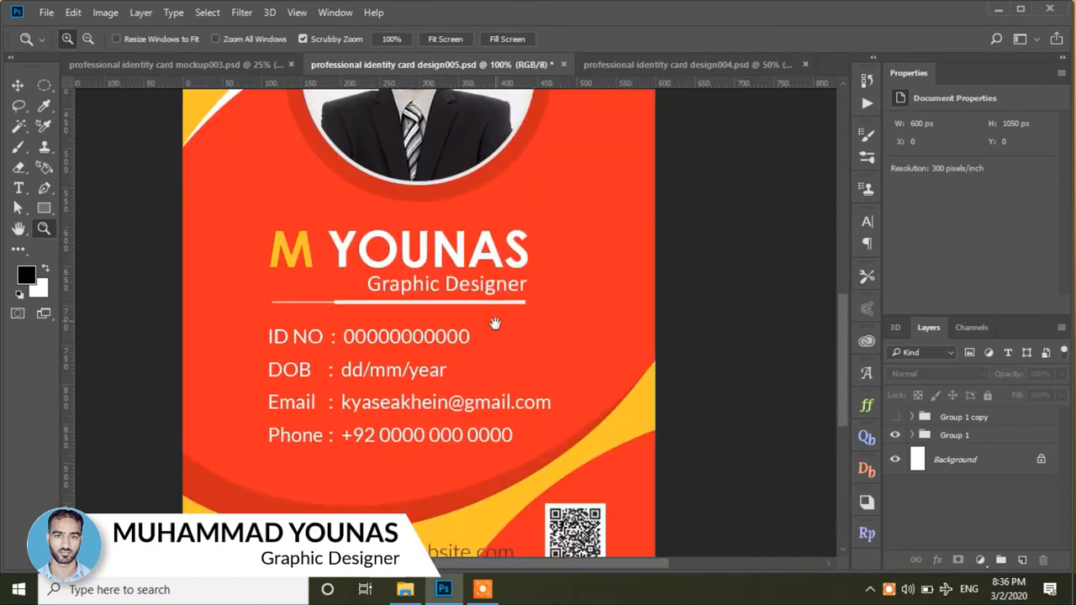
left_click_drag(495, 323, 498, 253)
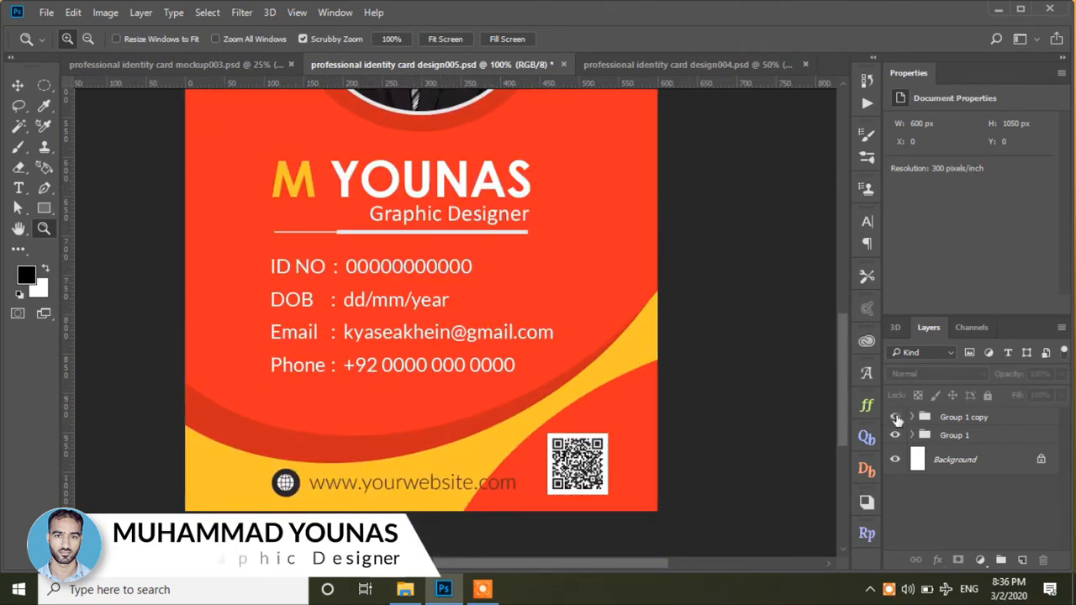
left_click(894, 417)
left_click(894, 434)
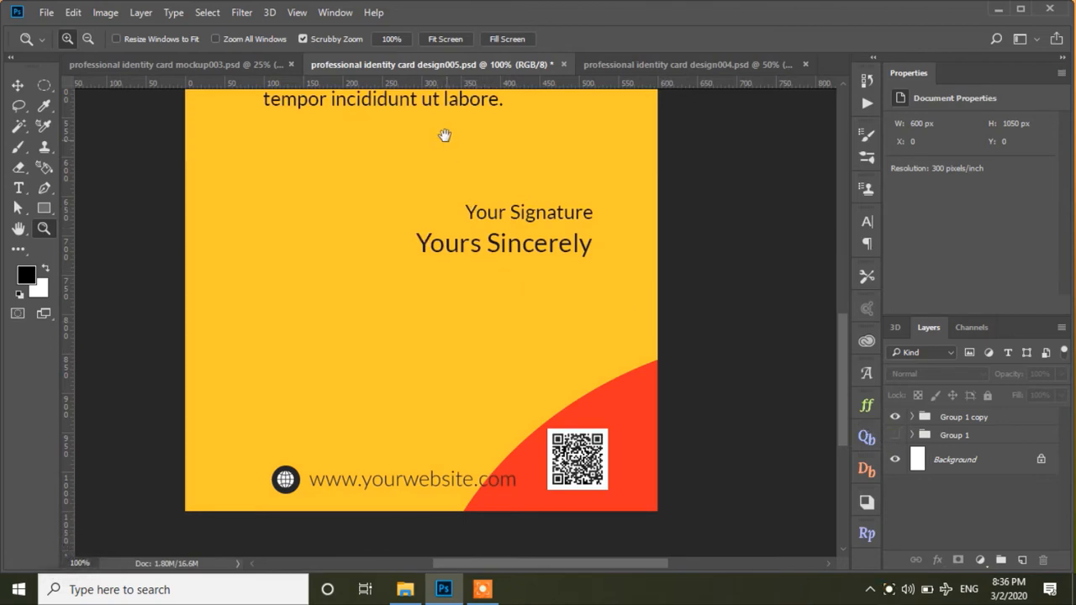
left_click_drag(444, 135, 470, 411)
mouse_move(473, 253)
left_mouse_down()
mouse_move(474, 375)
mouse_move(468, 118)
left_mouse_up()
left_click_drag(465, 350, 453, 231)
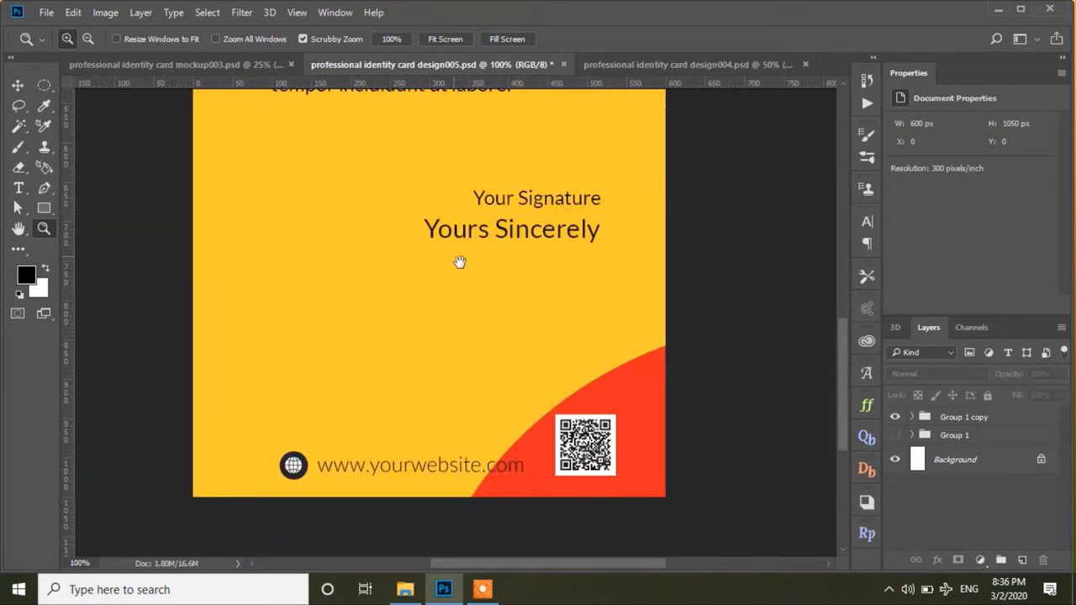
- Switch to professional identity card design004.psd and examine the black card's front, and its back by showing Group 1 copy and hiding Group 1
left_click(638, 65)
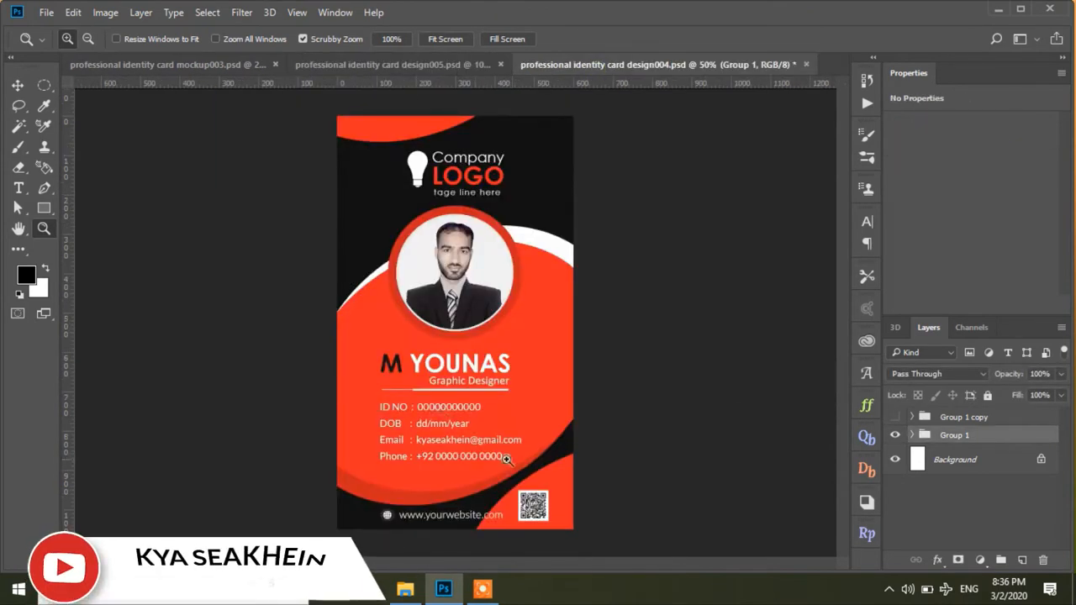
left_click(496, 353)
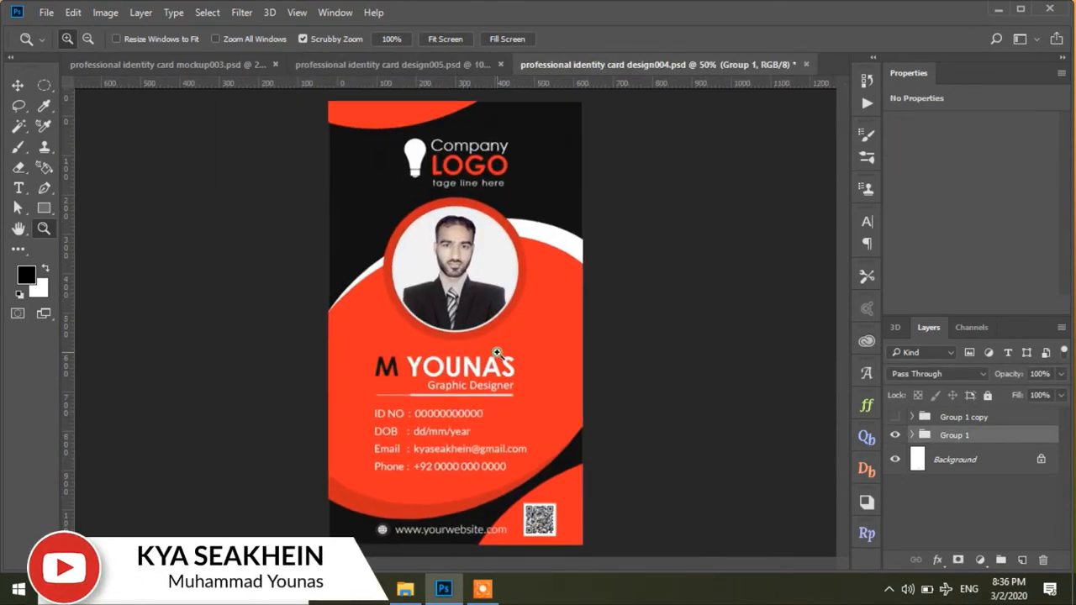
scroll(512, 252, "up", 3)
left_click(504, 239)
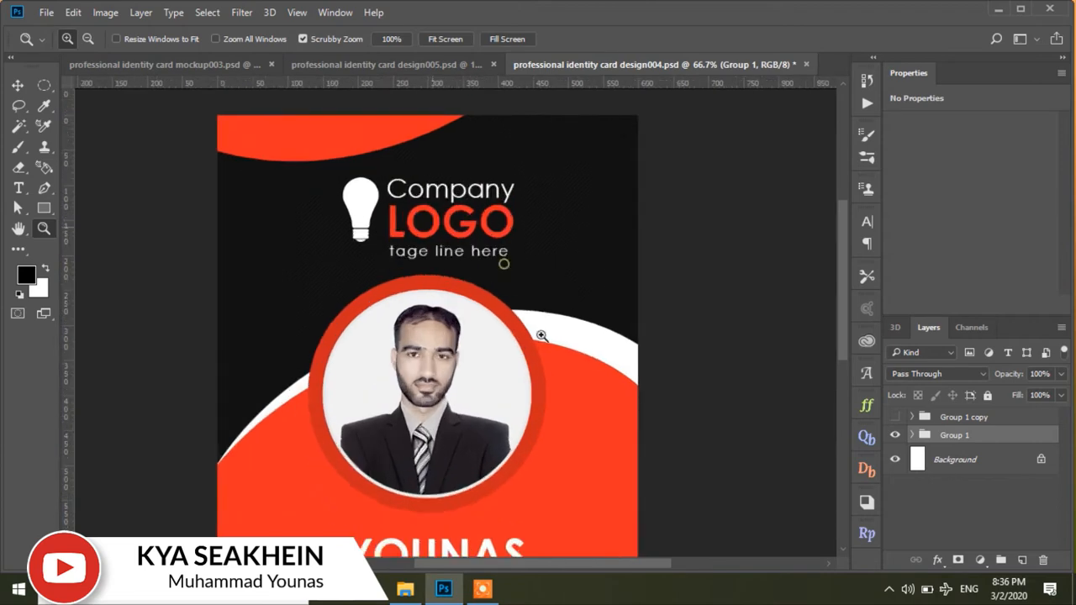
left_click_drag(556, 483, 530, 216)
left_click_drag(506, 403, 506, 304)
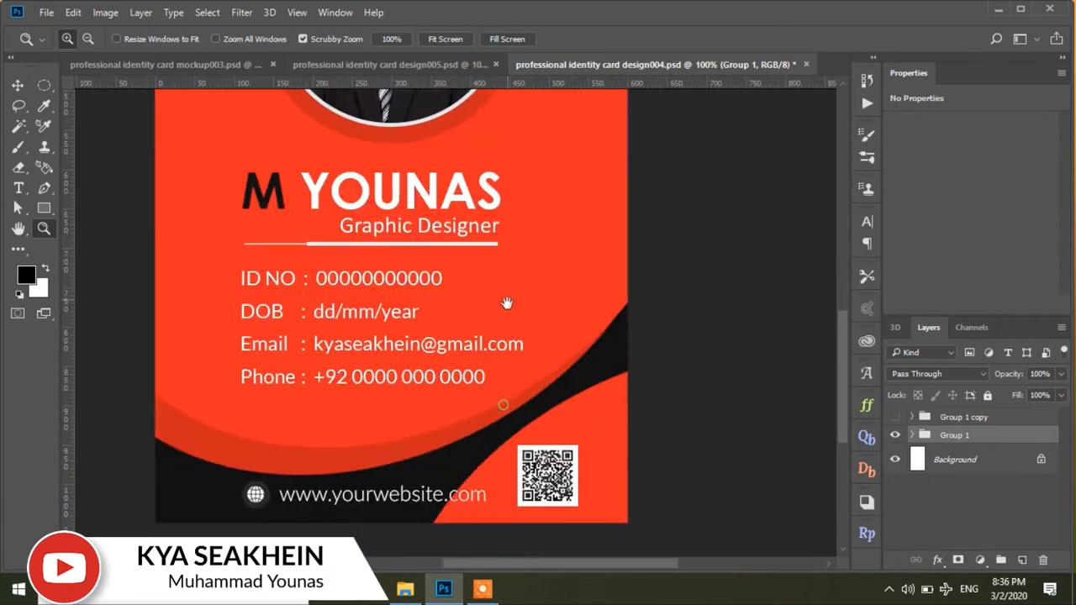
left_click_drag(470, 210, 547, 452)
left_click_drag(526, 219, 531, 403)
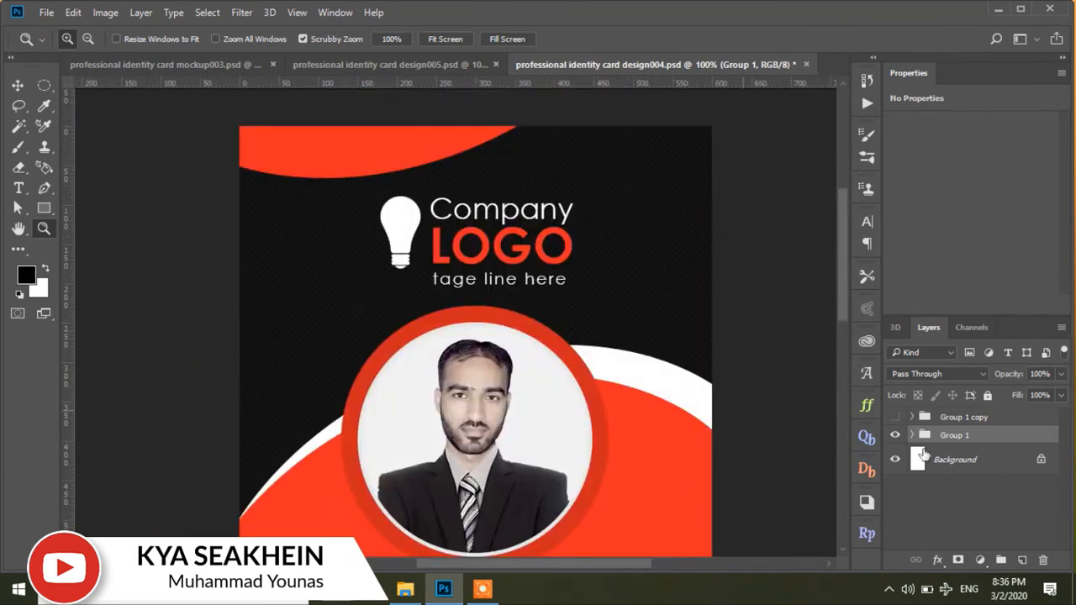
left_click(894, 417)
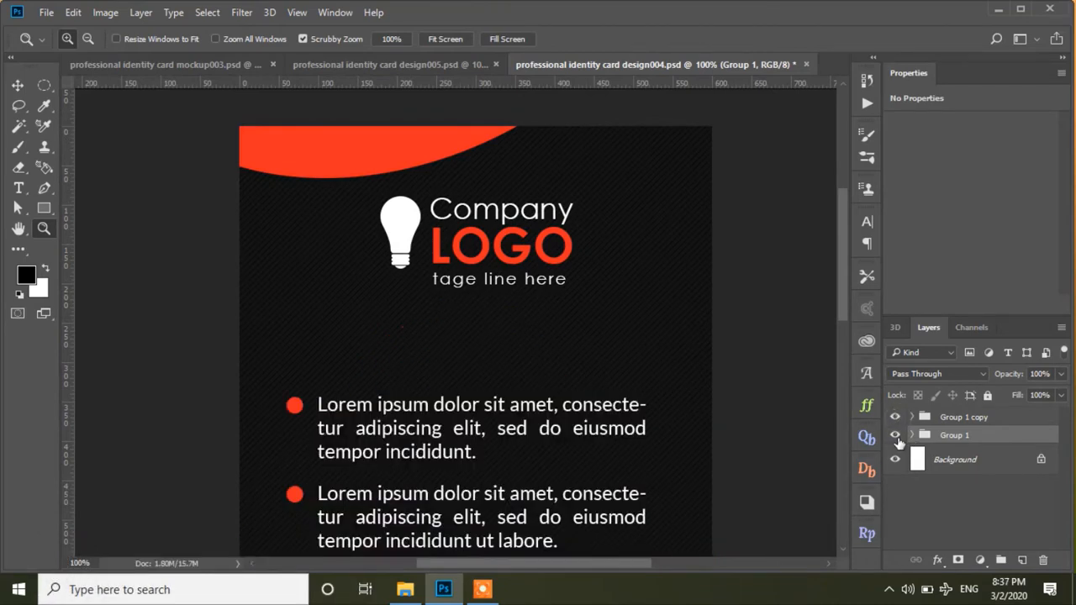
left_click(895, 436)
left_click_drag(642, 463, 623, 149)
left_click_drag(611, 376, 621, 457)
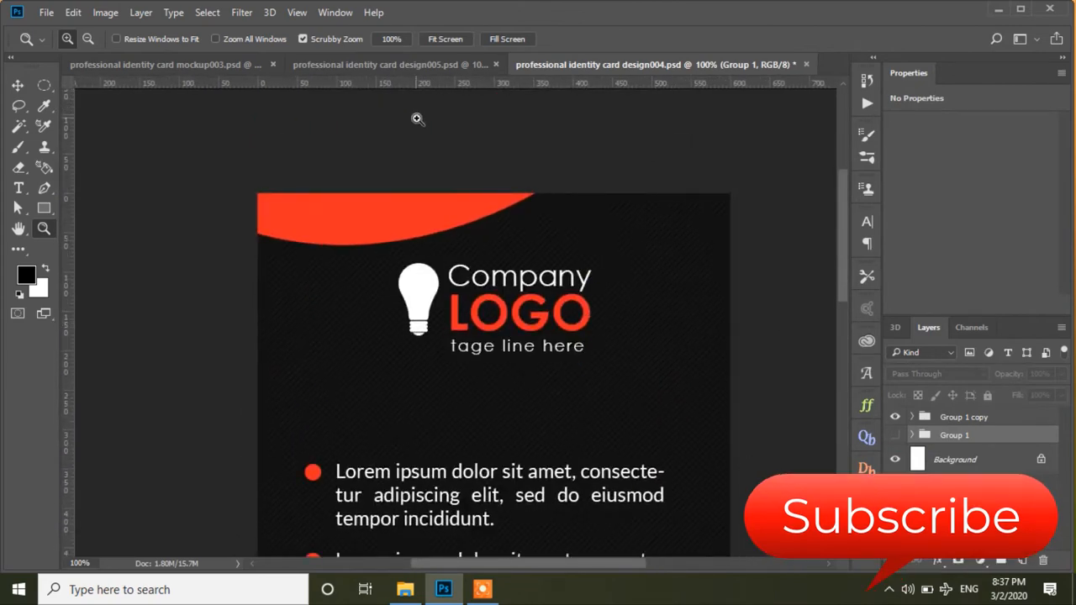
- Switch to professional identity card mockup003.psd and examine the front and back badge mockups up close
left_click(338, 62)
left_click(238, 68)
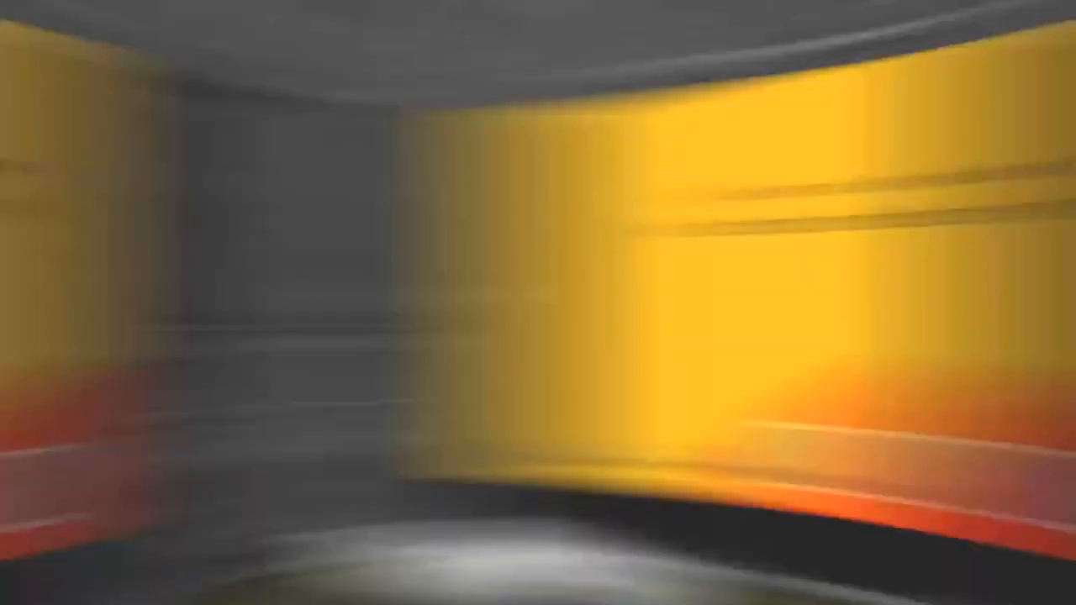
left_click(440, 436)
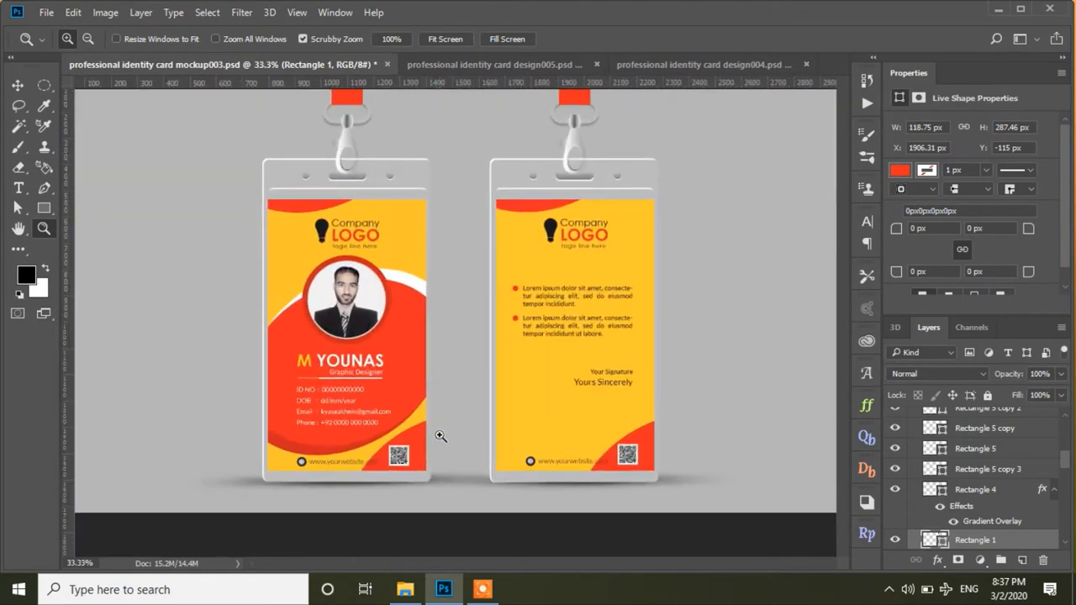
left_click(482, 301)
left_click(448, 273)
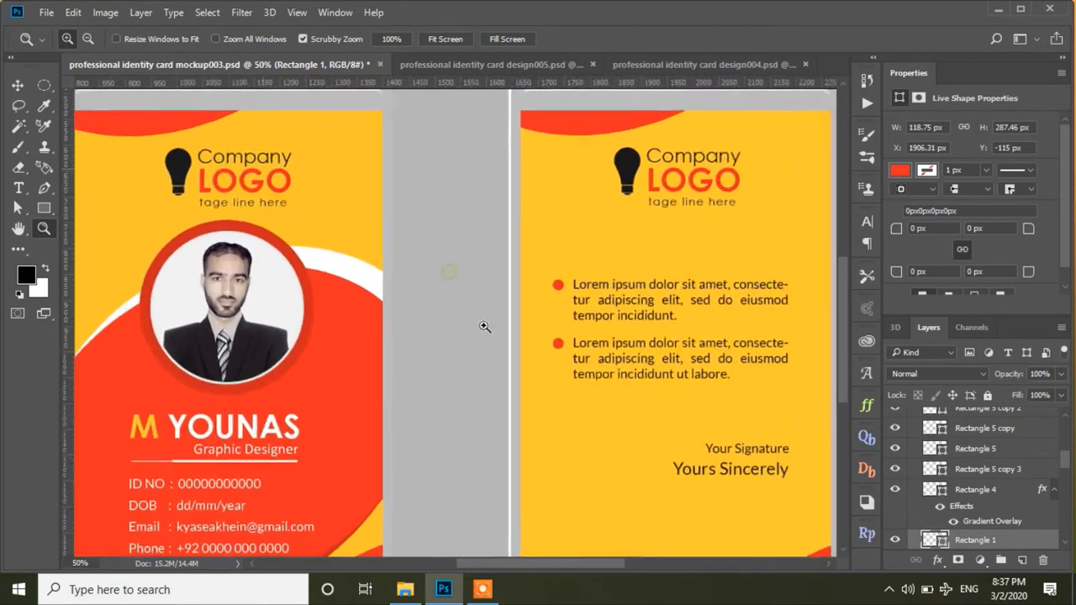
left_click_drag(526, 286, 510, 360)
left_click_drag(558, 235, 526, 189)
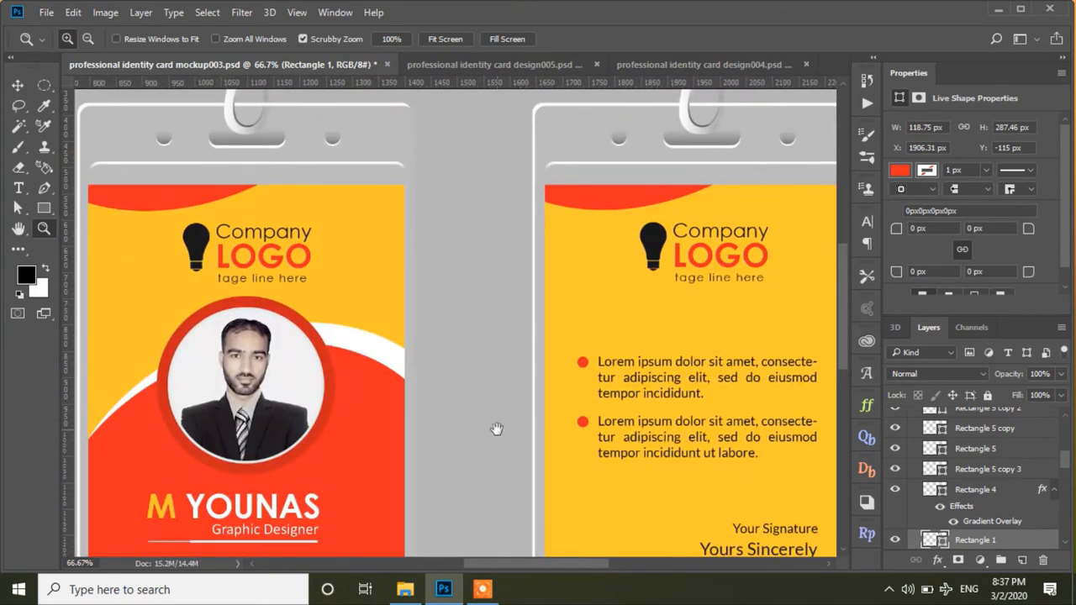
left_click_drag(497, 430, 492, 288)
left_click_drag(541, 453, 536, 318)
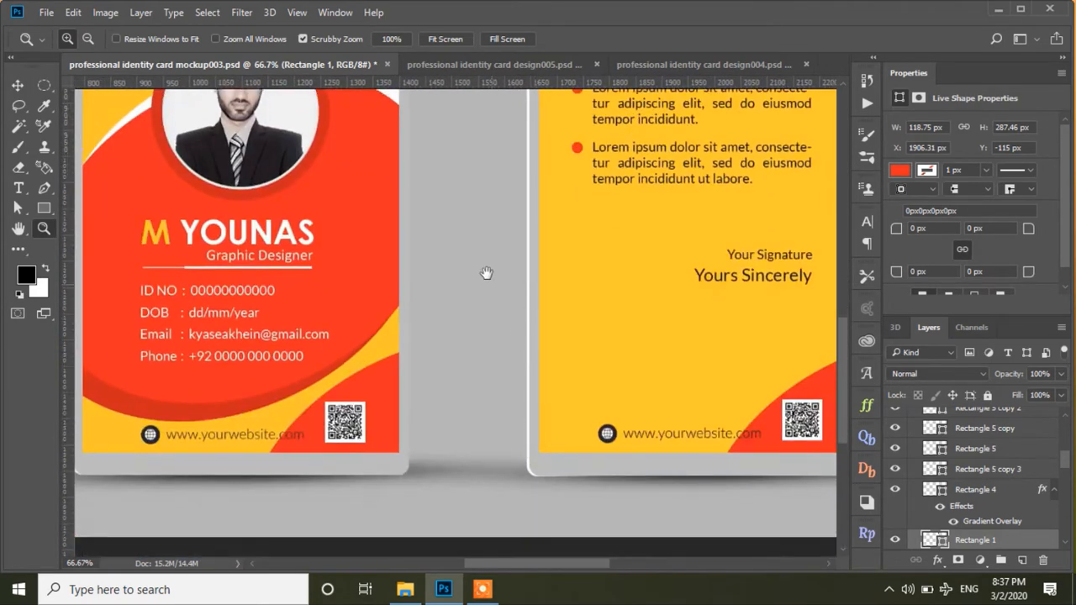
left_click_drag(614, 315, 501, 345)
left_click_drag(379, 304, 562, 370)
left_click_drag(594, 250, 563, 315)
scroll(555, 269, "up", 1)
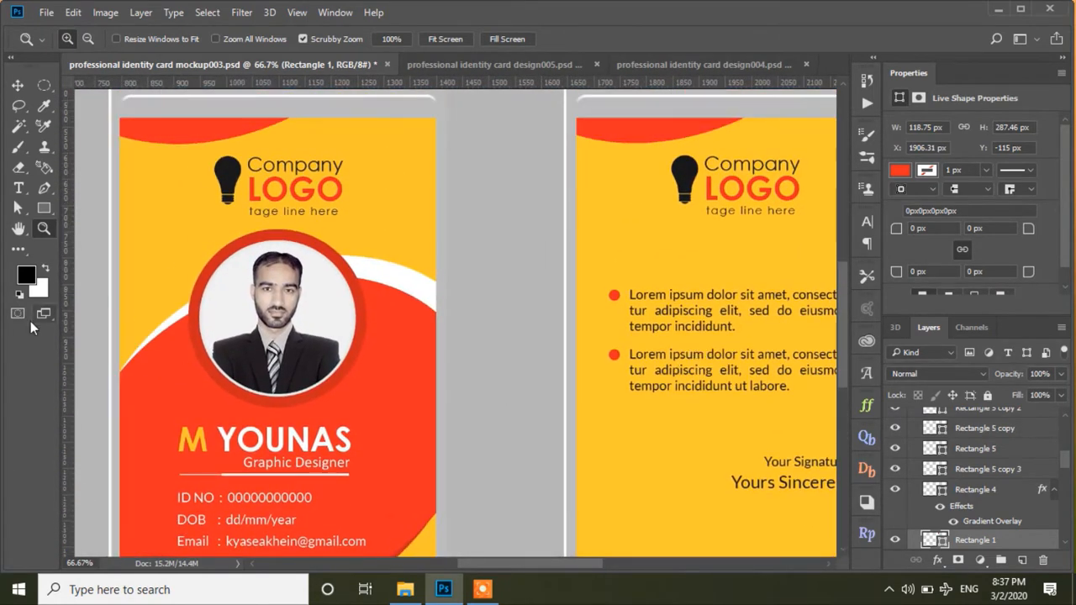
- Create a new 2 x 3.5 inch portrait document at 300 pixels/inch in RGB Color with a white background
left_click(46, 12)
key("Escape")
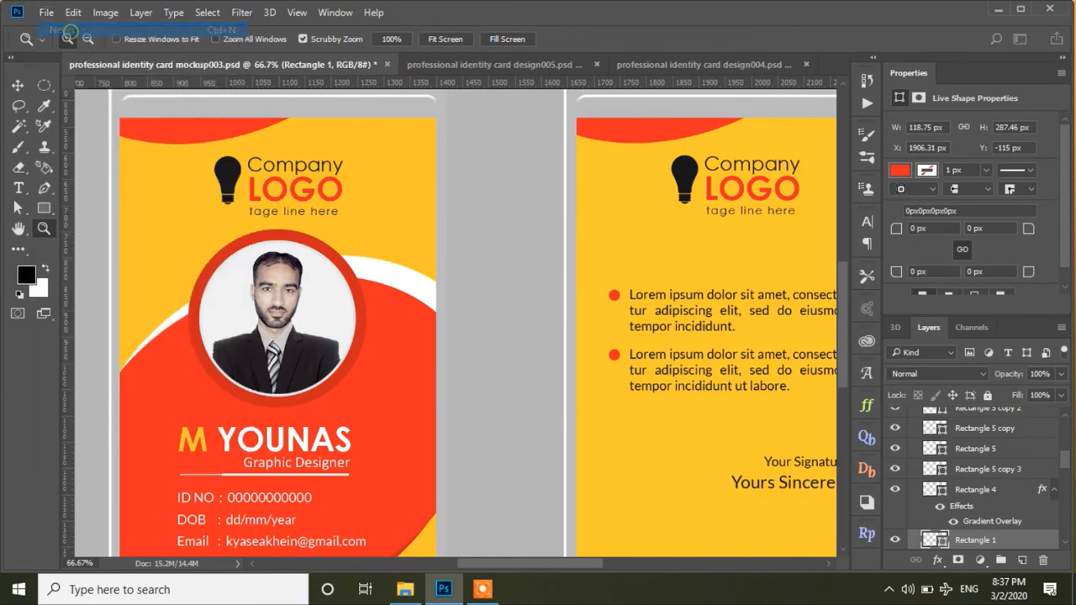
key("ctrl+n")
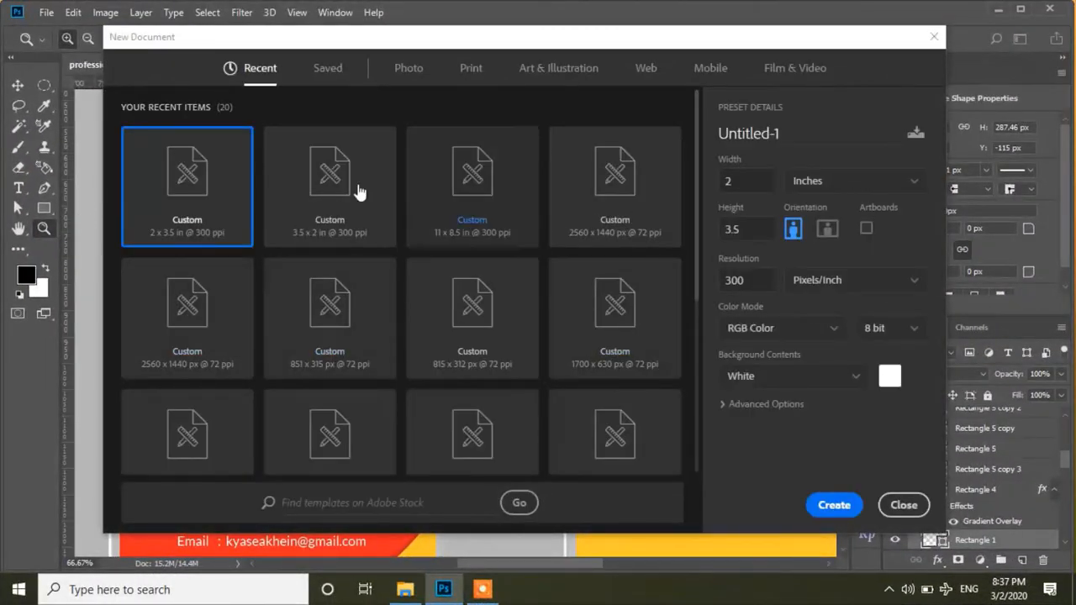
left_click(733, 233)
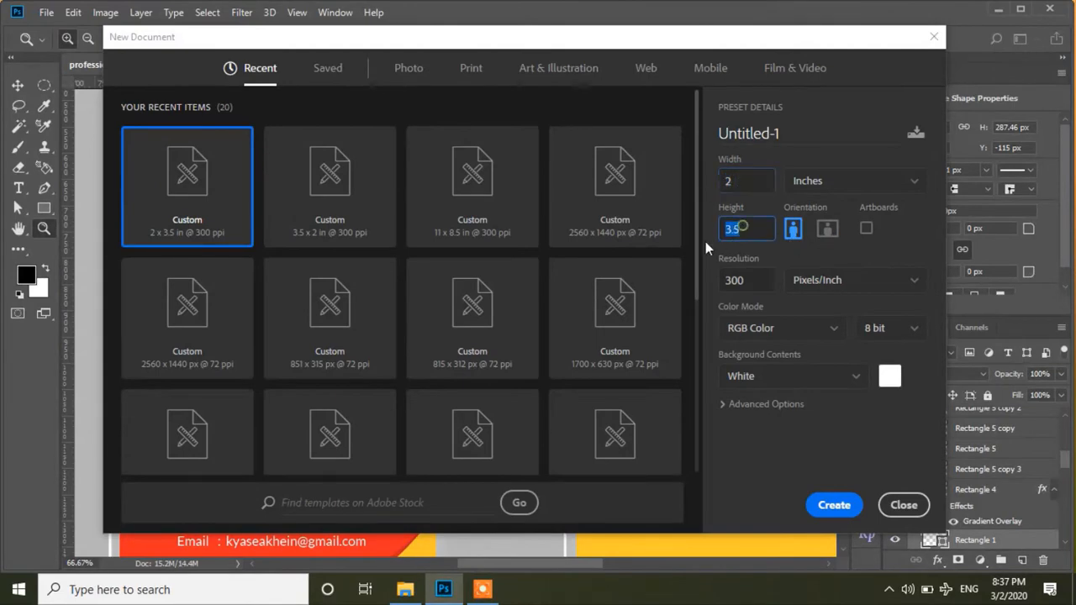
left_click(750, 286)
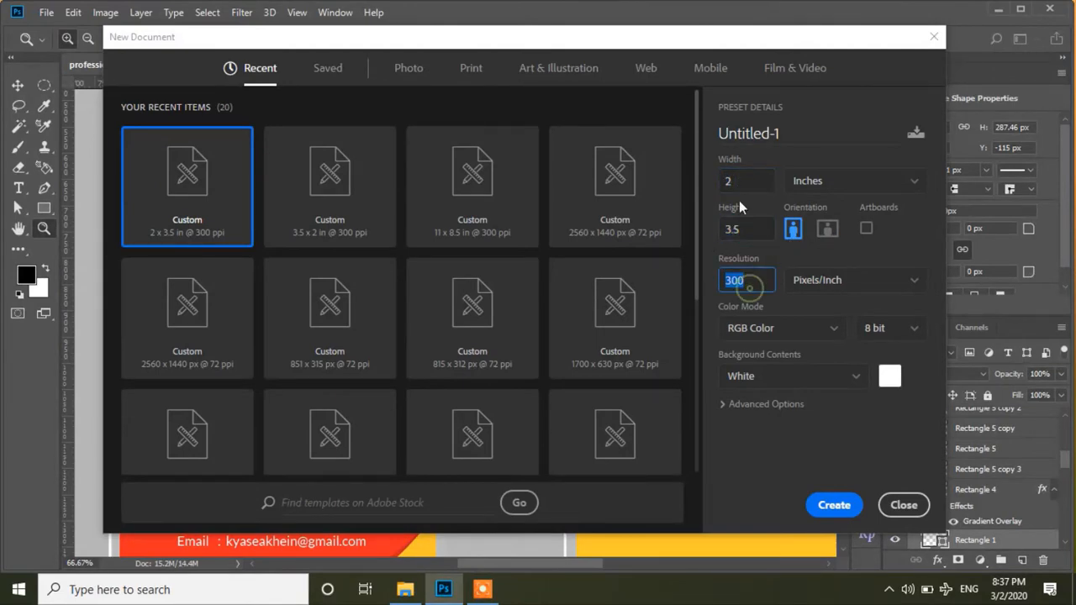
left_click(834, 508)
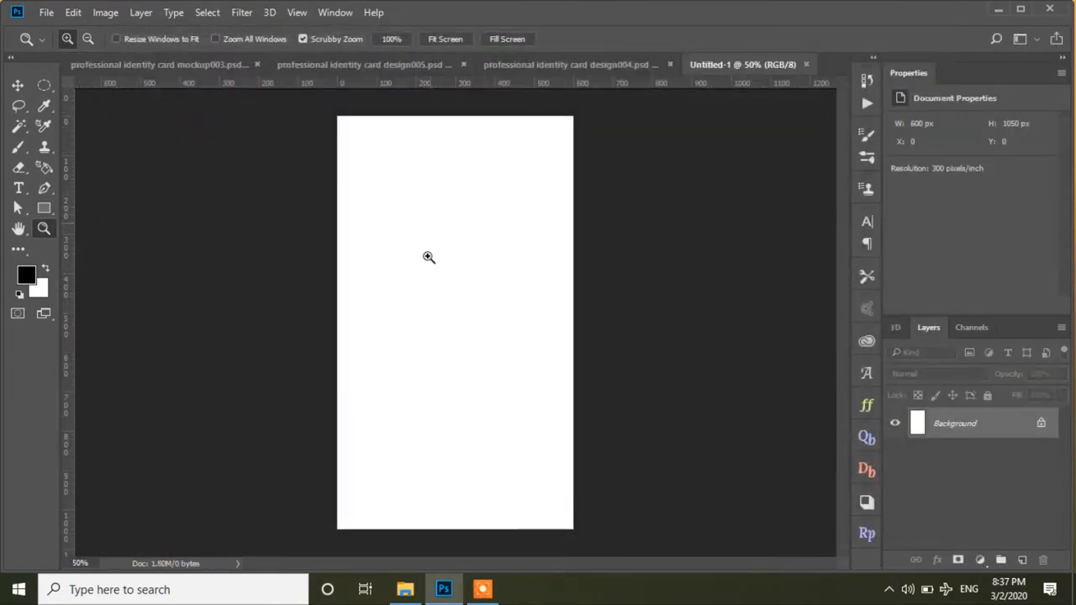
- Add a guide layout with 3 columns and 3 rows to the blank canvas
key("v")
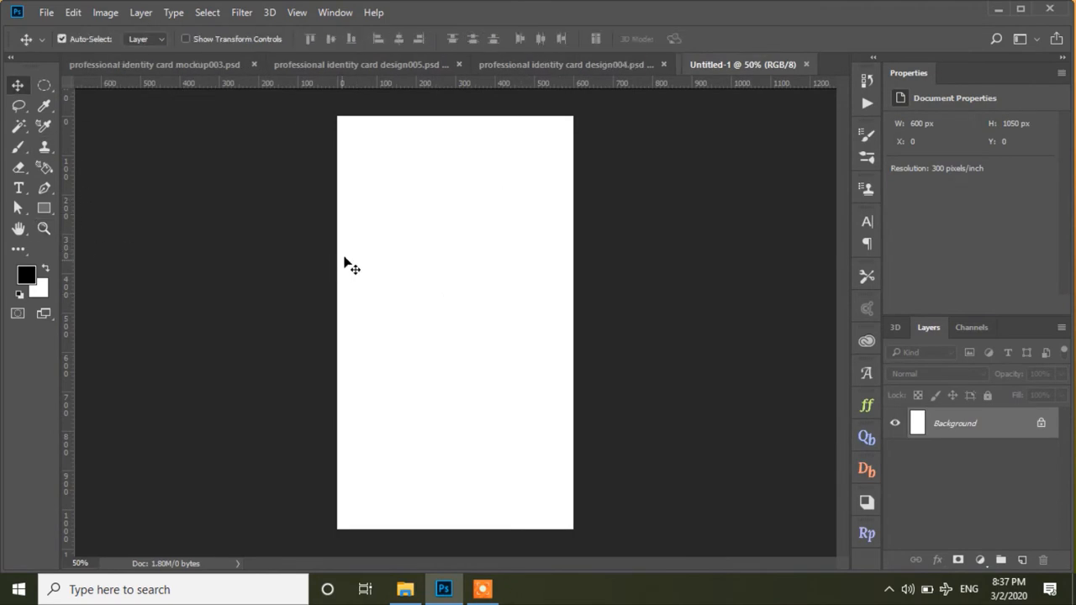
left_click(297, 13)
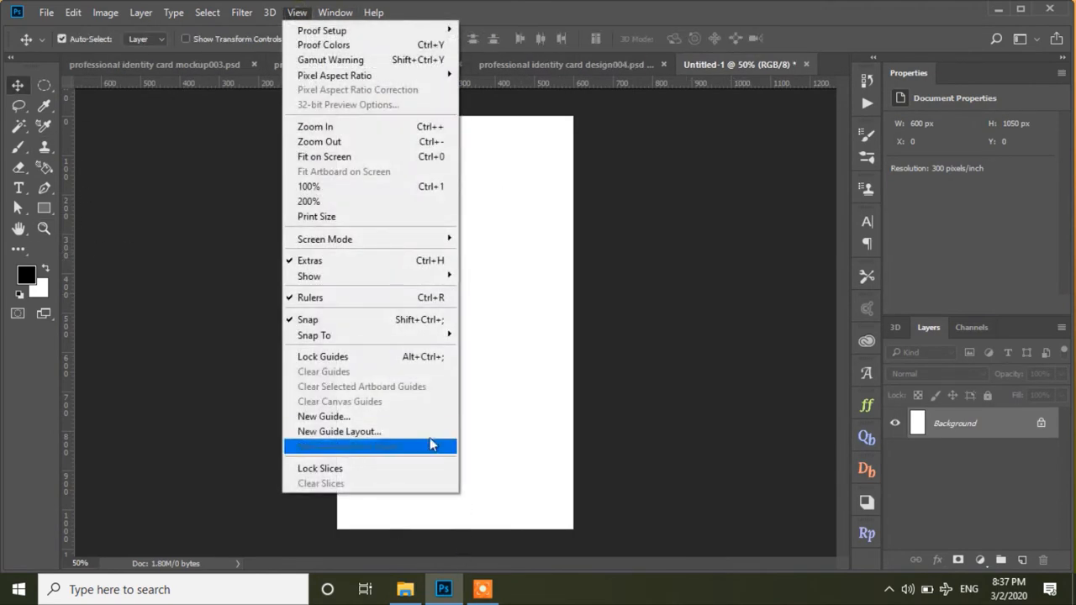
left_click(340, 437)
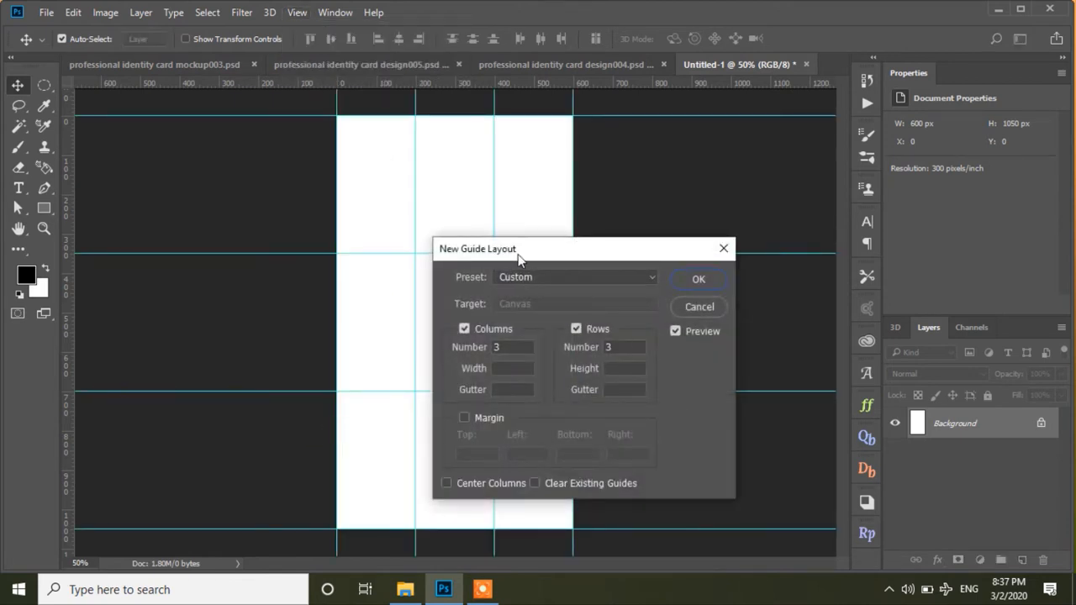
left_click_drag(517, 255, 654, 258)
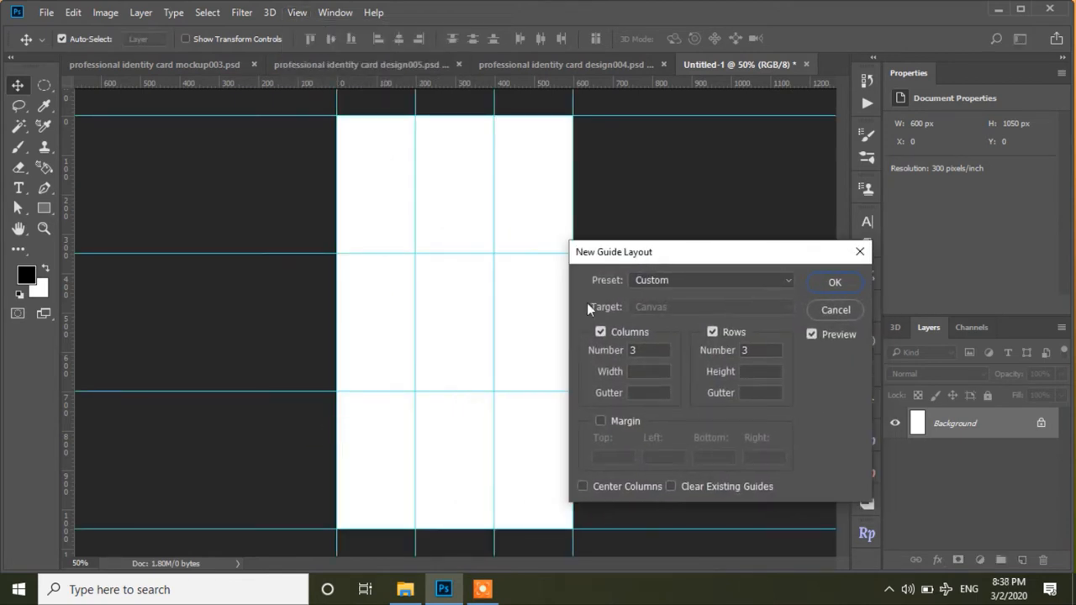
left_click(827, 285)
- Draw a black 600 x 1050 px rectangle shape without a stroke covering the whole canvas
left_click(43, 209)
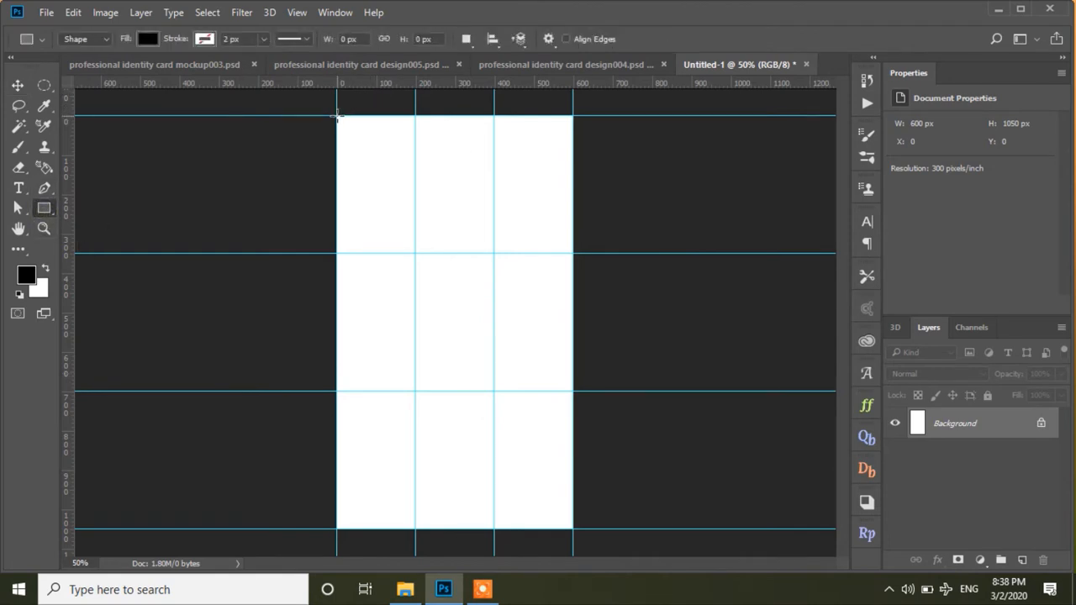
left_click_drag(337, 116, 573, 528)
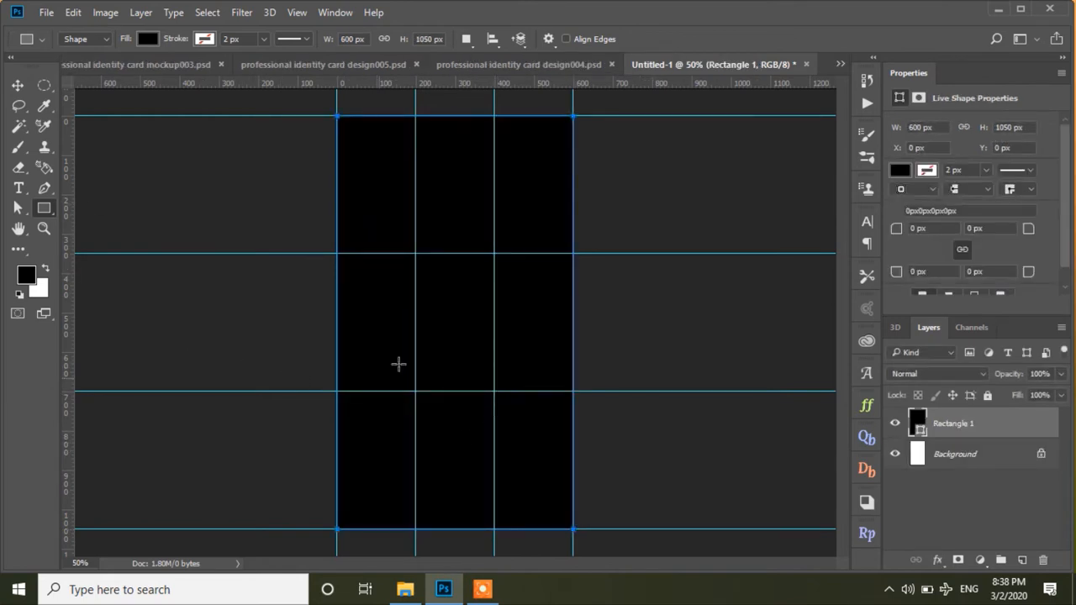
left_click(17, 86)
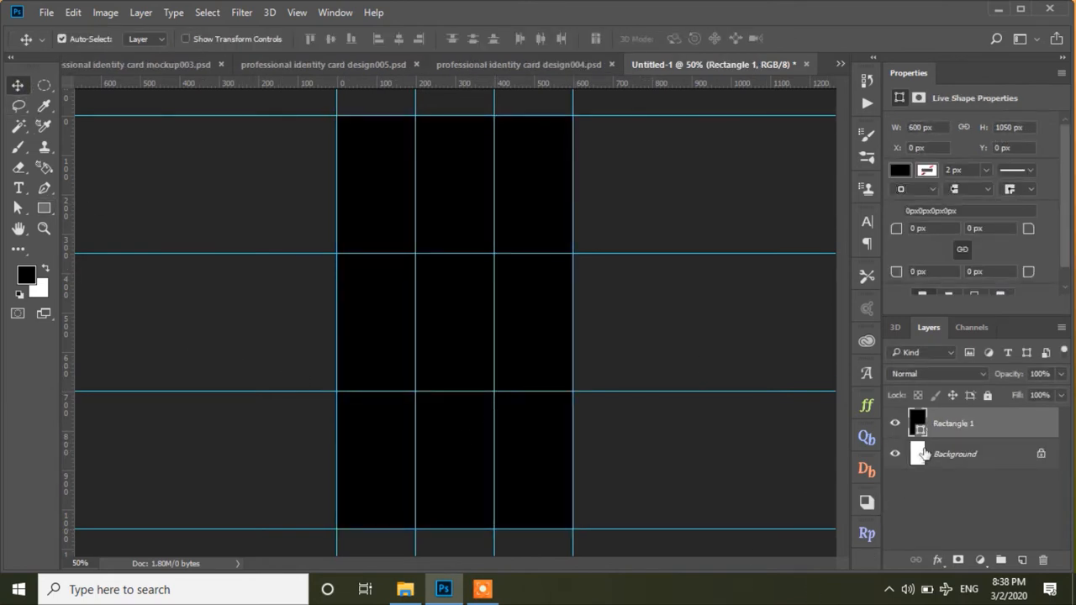
- Change the canvas-sized rectangle's fill colour to dark grey #131313
double_click(918, 425)
left_click(242, 335)
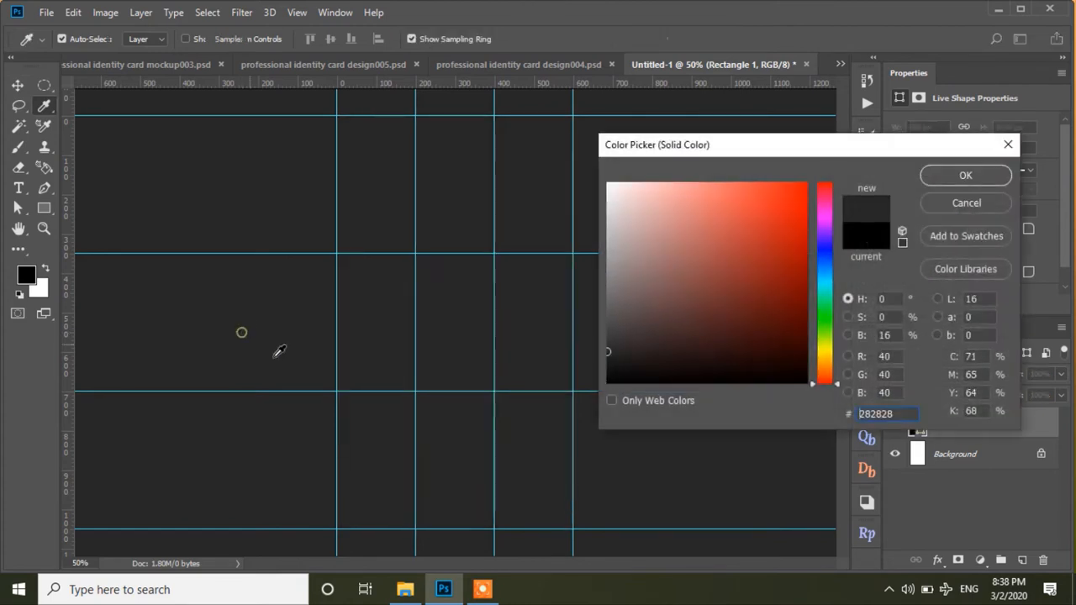
left_click(609, 368)
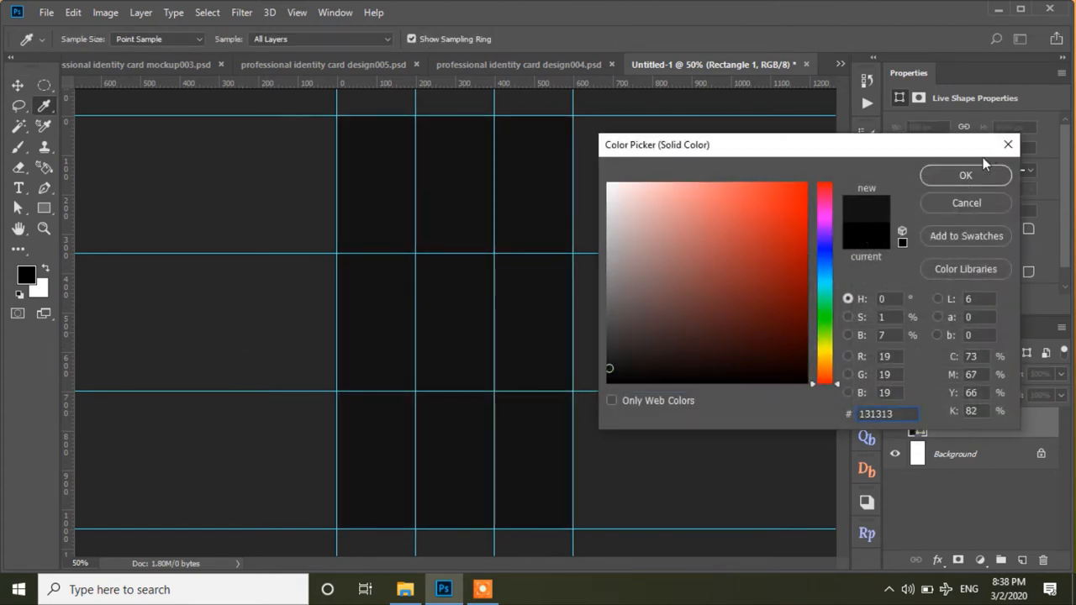
left_click(947, 176)
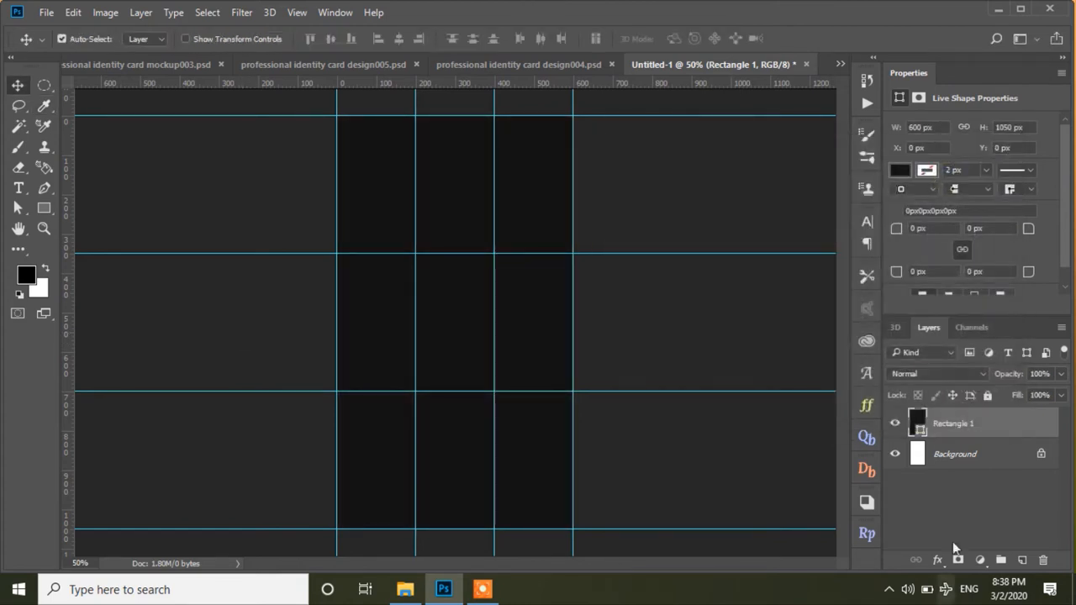
- Add a Pattern Overlay effect with the diagonal line pattern at 100% opacity to the dark canvas-sized rectangle
left_click(937, 560)
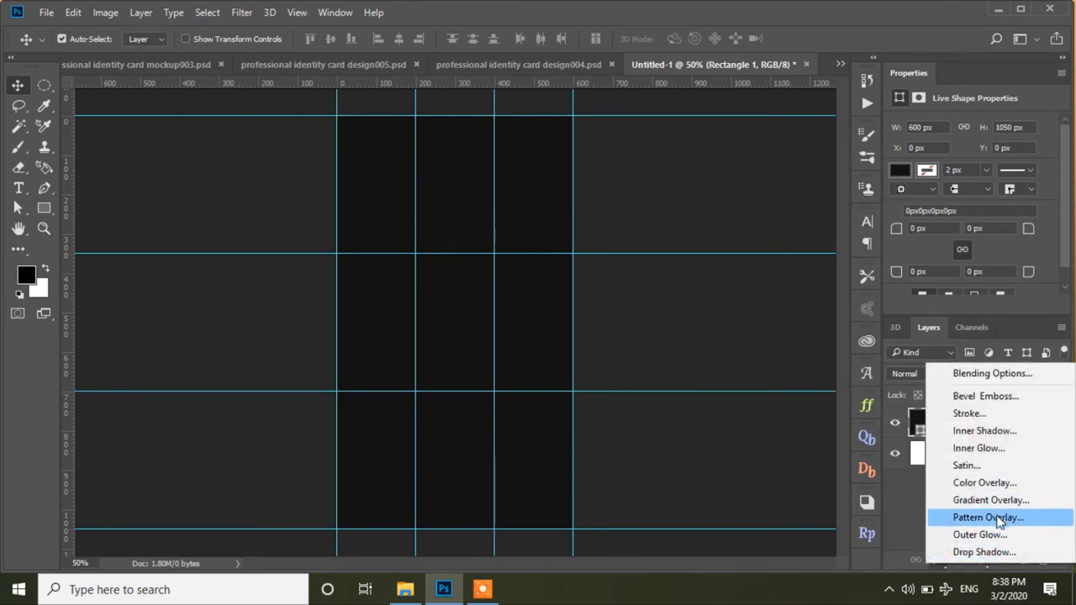
left_click(998, 520)
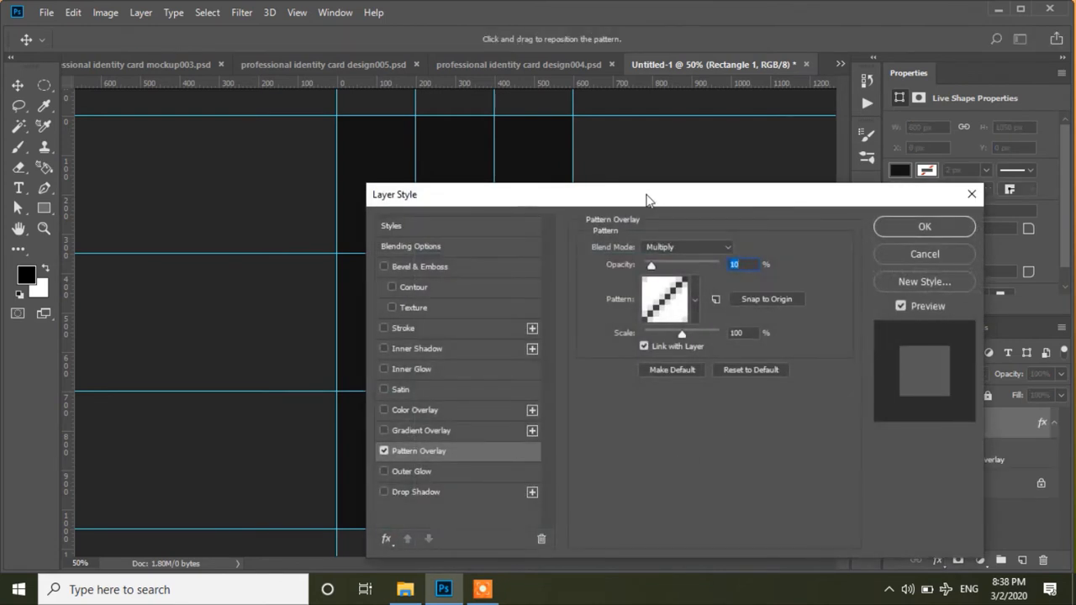
left_click_drag(646, 199, 794, 216)
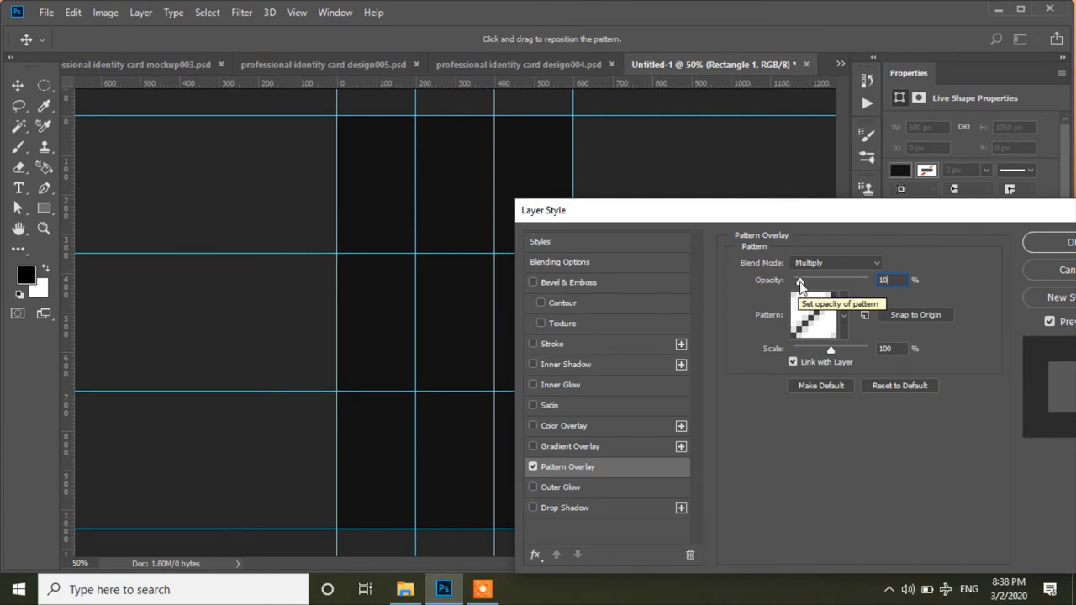
left_click_drag(800, 280, 884, 283)
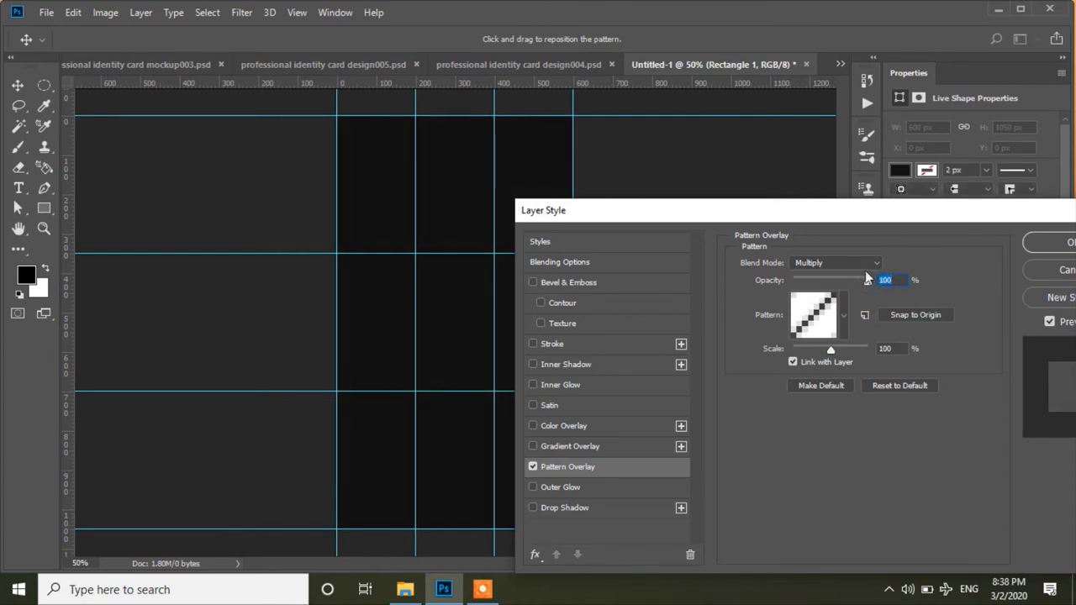
left_click(866, 264)
left_click(809, 310)
left_click_drag(897, 211, 803, 218)
left_click(961, 248)
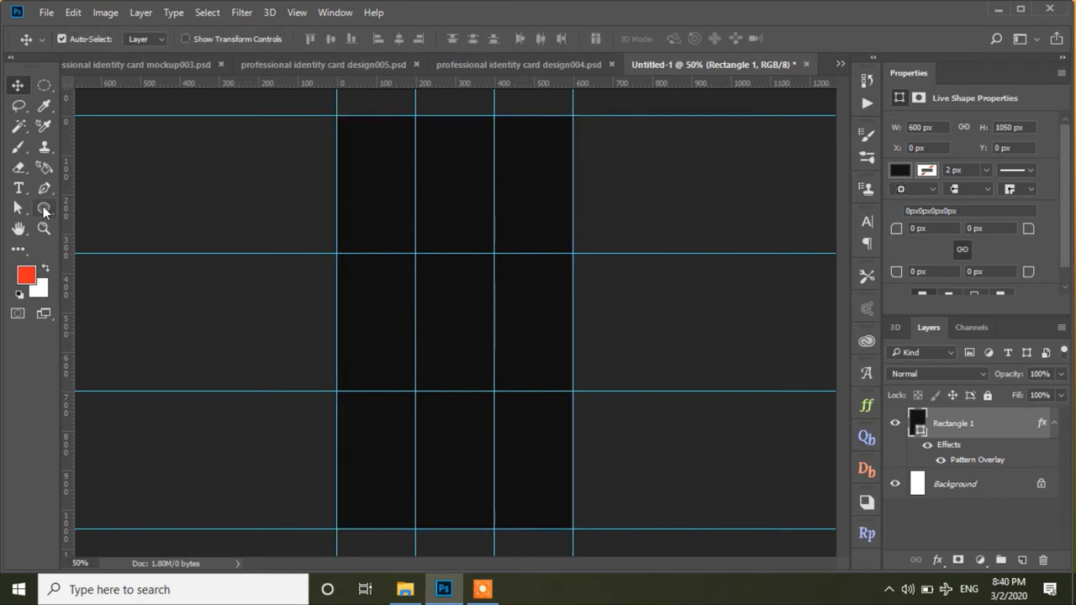
- Draw an ellipse of about 852 x 630 px across the middle of the card and fill it with red #e21a24
left_click(44, 209)
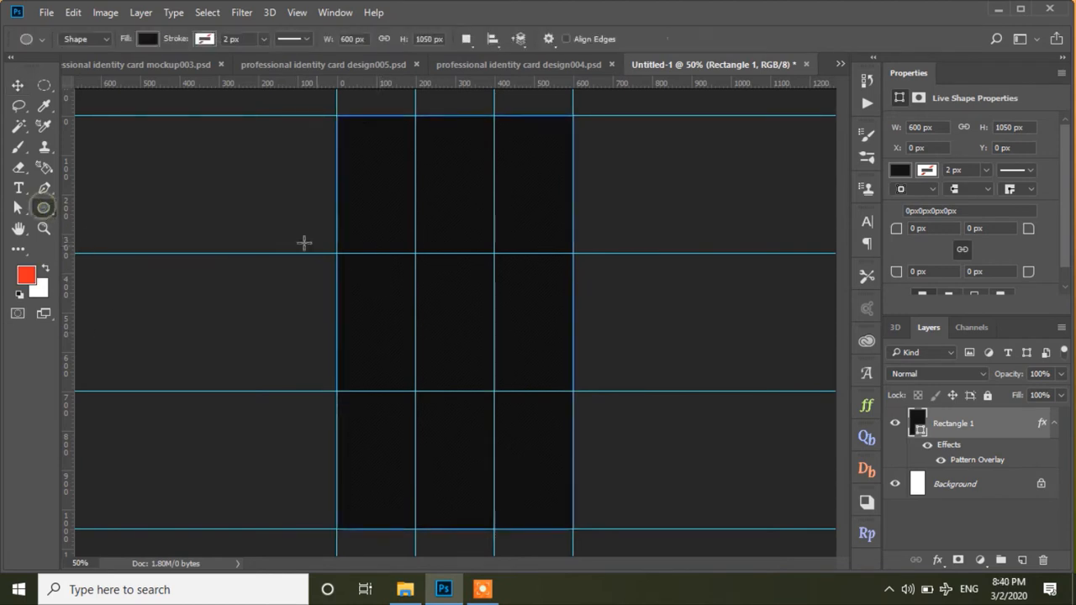
left_click_drag(279, 233, 614, 480)
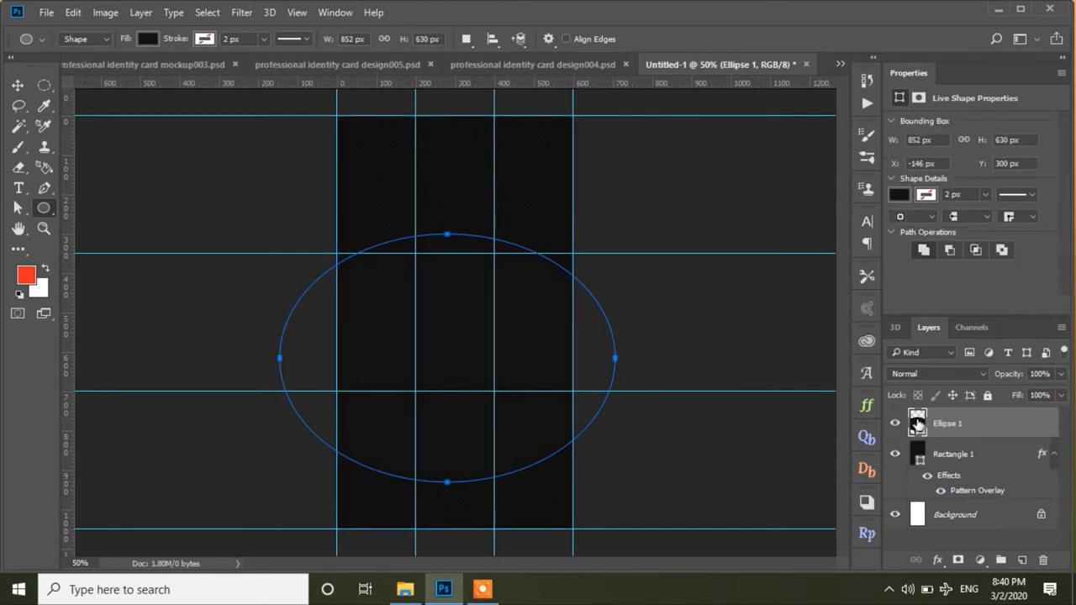
left_click(22, 272)
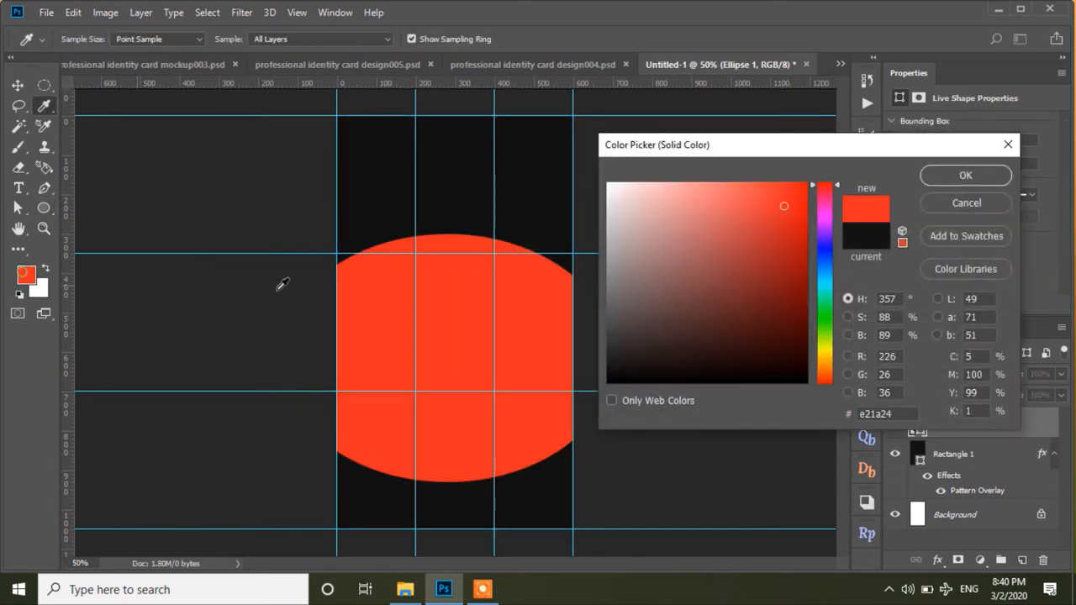
left_click(946, 177)
- Centre the red ellipse horizontally on the card, raise it slightly, rotate it about -20° and scale it to about 96.5%
key("v")
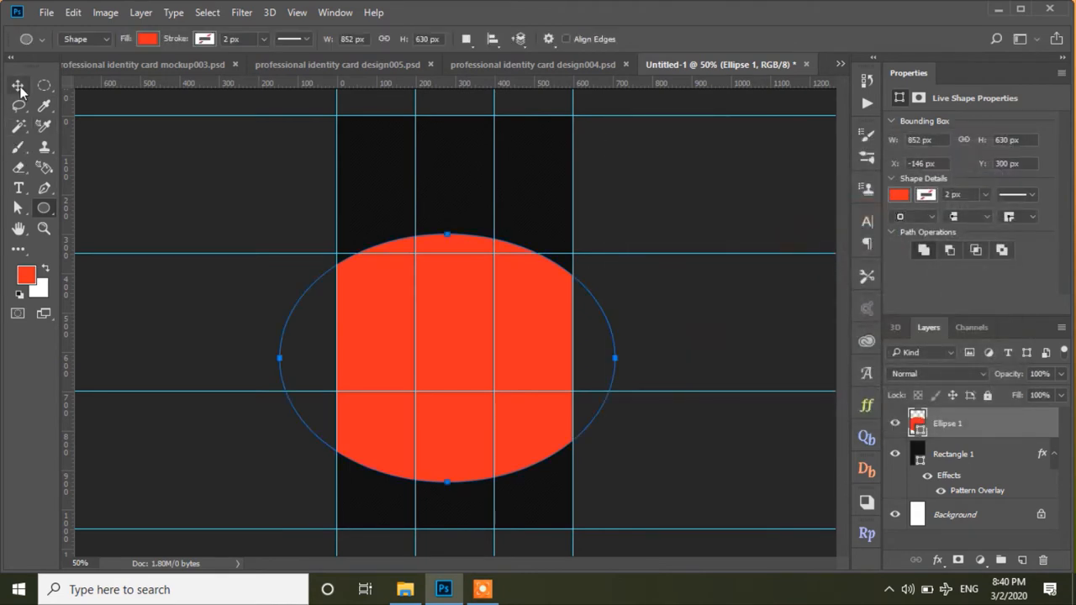
left_click_drag(535, 347, 569, 367)
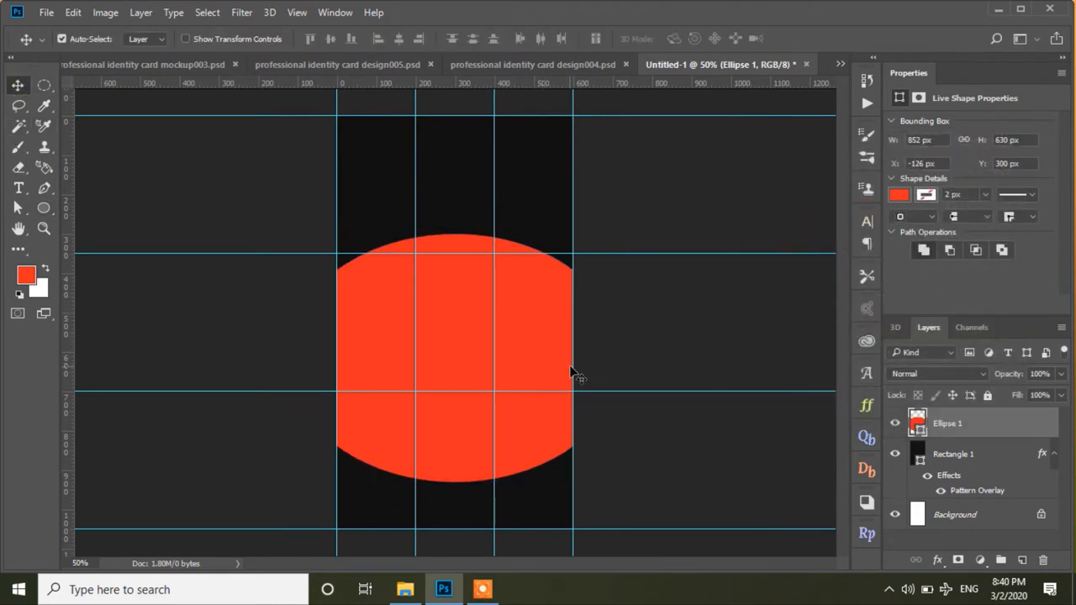
key("ctrl+t")
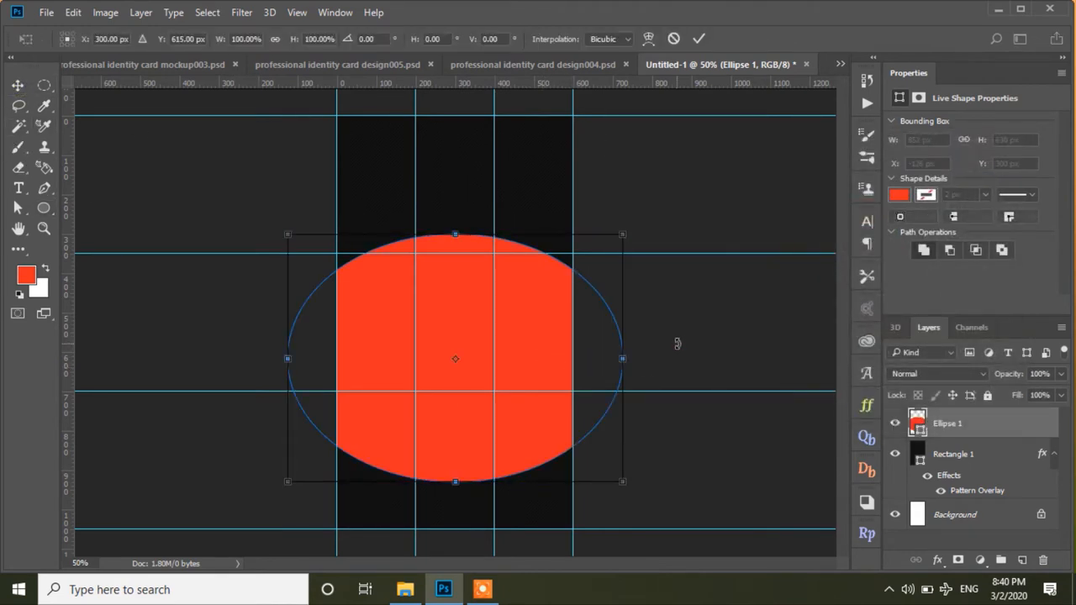
left_click_drag(677, 344, 671, 264)
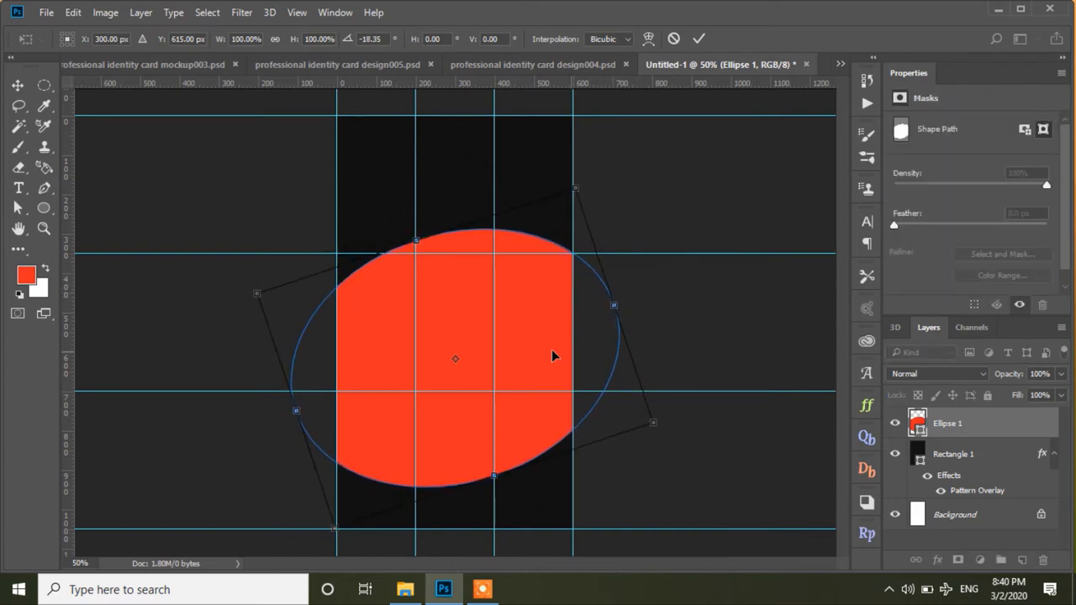
left_click_drag(535, 347, 535, 337)
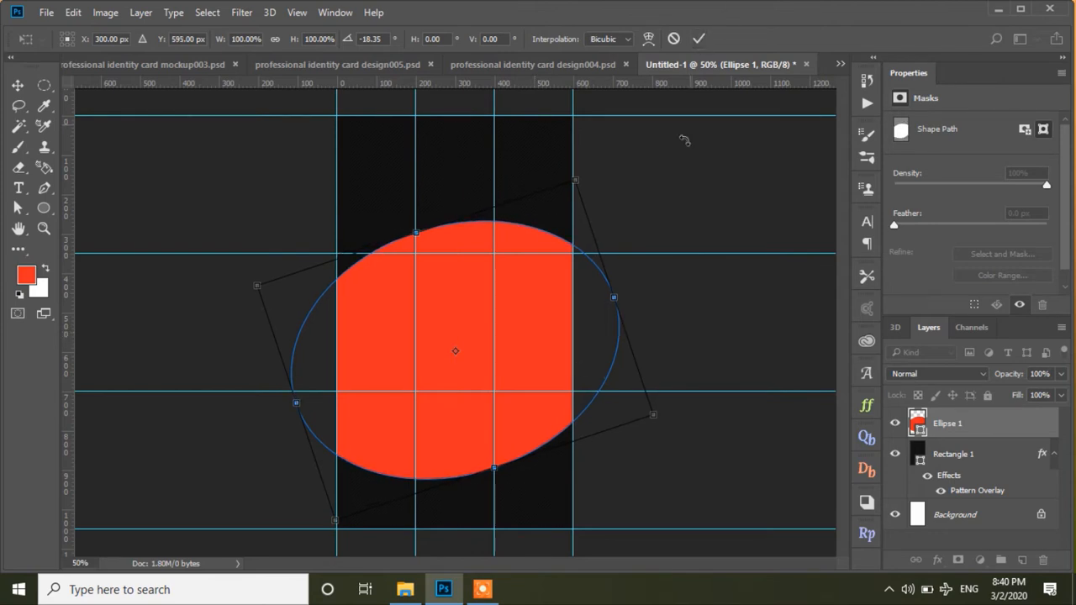
left_click_drag(605, 194, 565, 181)
left_click(699, 39)
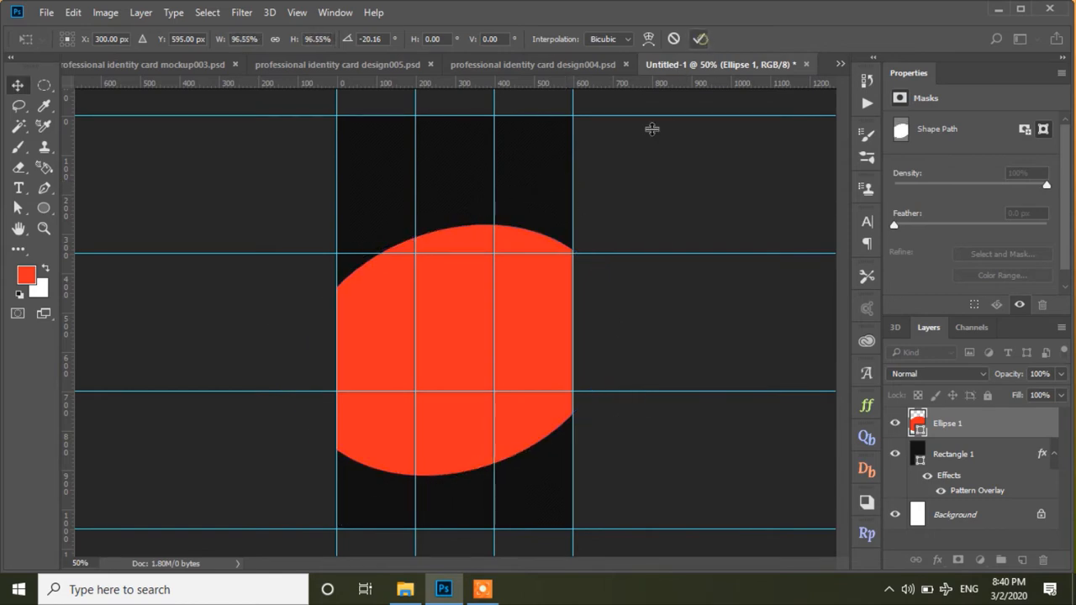
left_click(643, 160)
left_click(538, 363)
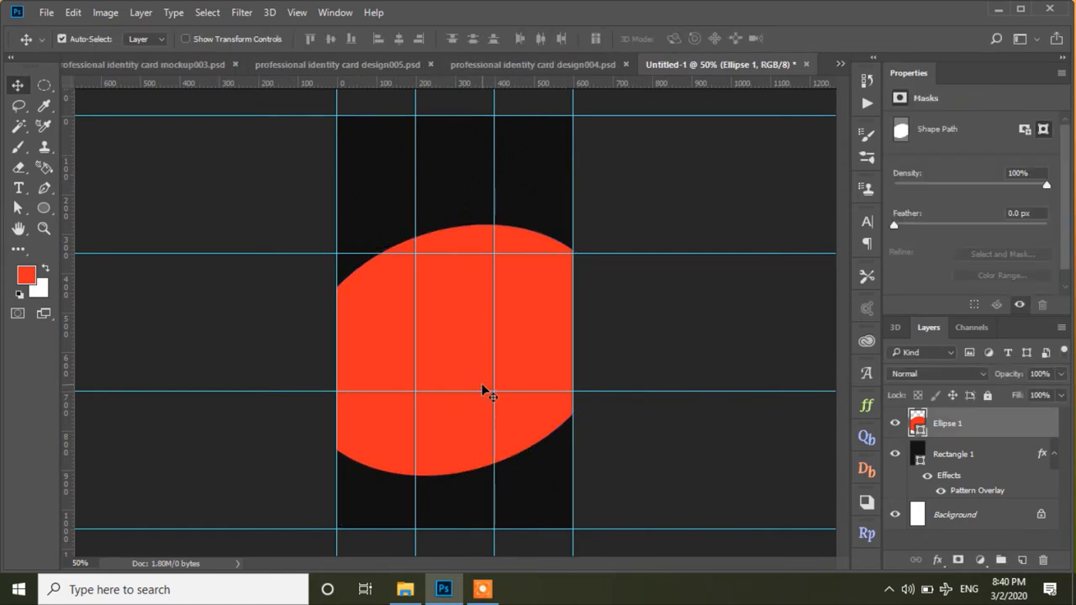
- Duplicate the red ellipse layer and shift the copy upward by about 24 px
right_click(961, 427)
left_click(694, 163)
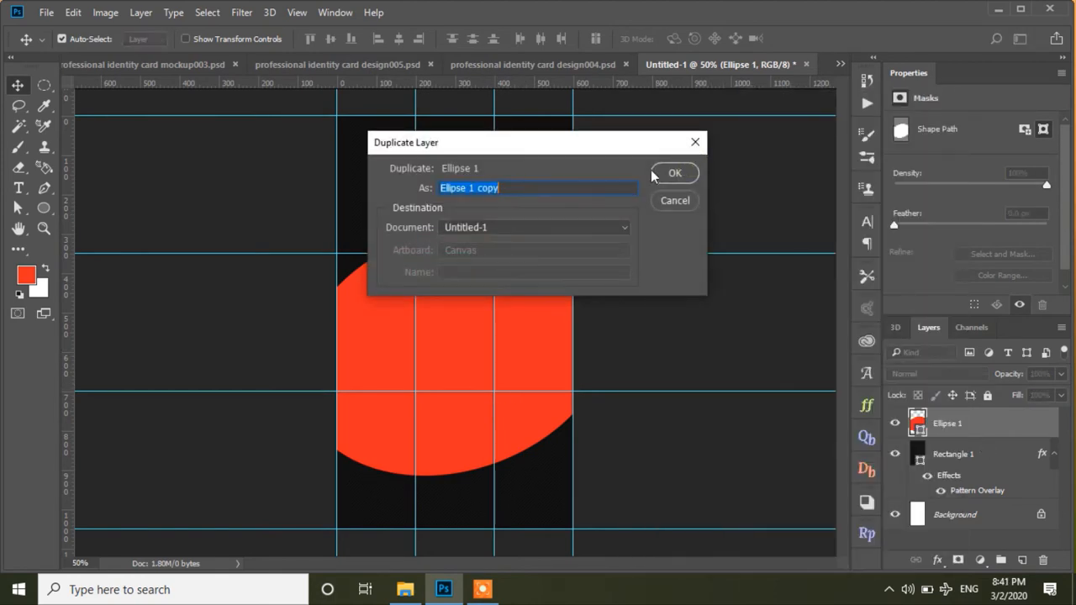
left_click(678, 173)
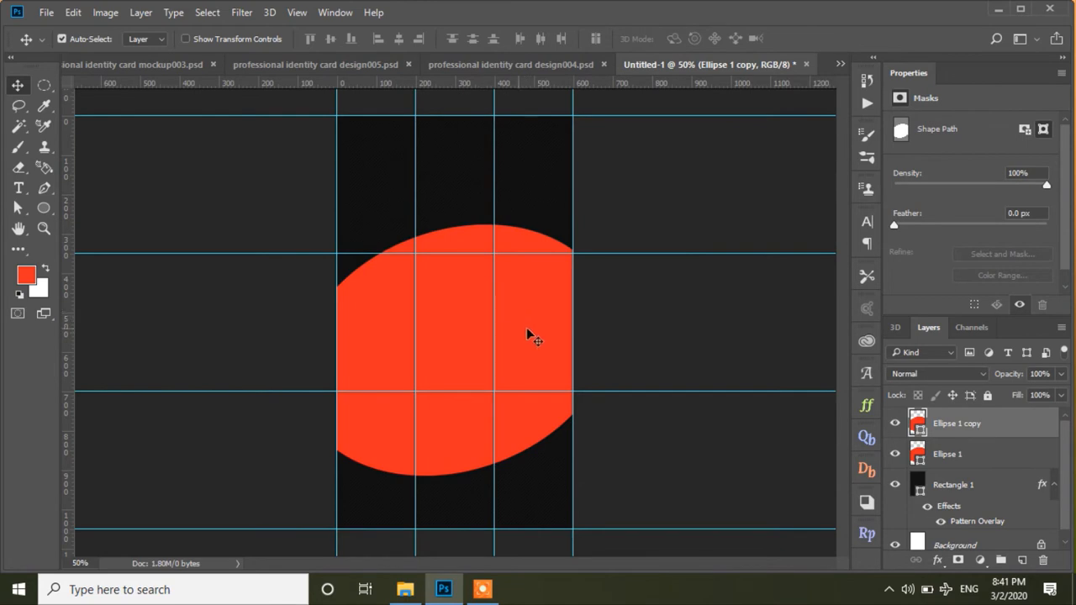
left_click_drag(534, 327, 536, 323)
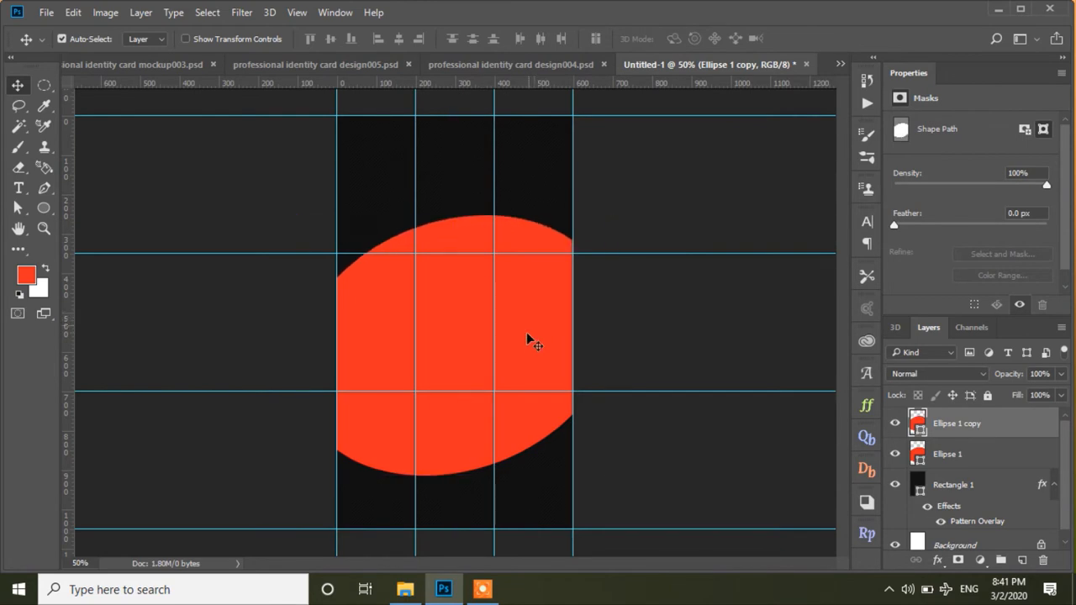
- Fill the ellipse copy with white #ffffff and stack the original red ellipse layer above it
double_click(916, 423)
type("ffffff")
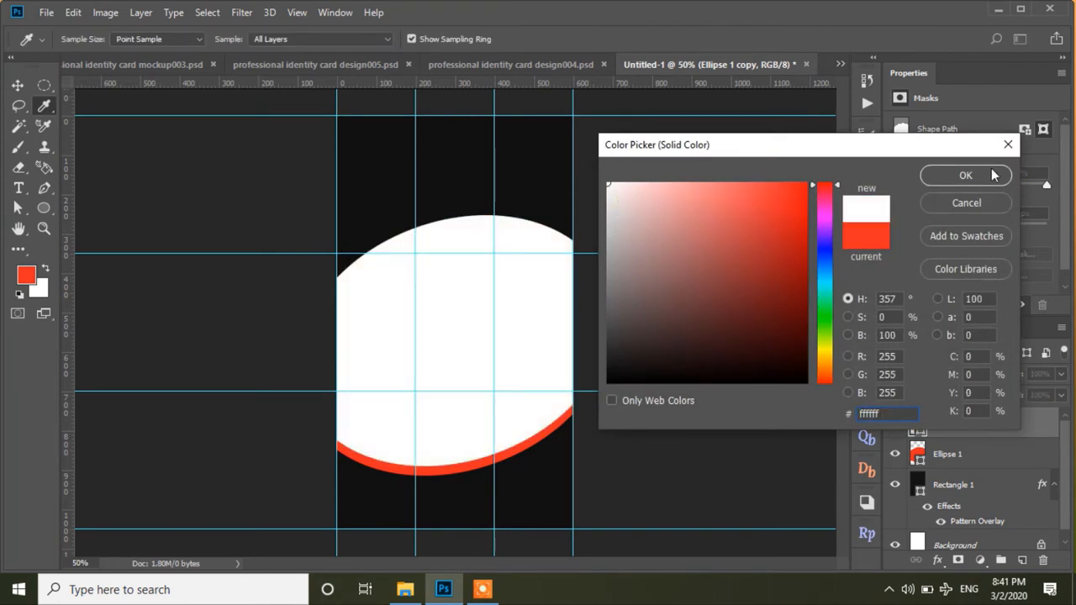
left_click(992, 174)
left_click_drag(955, 455, 943, 416)
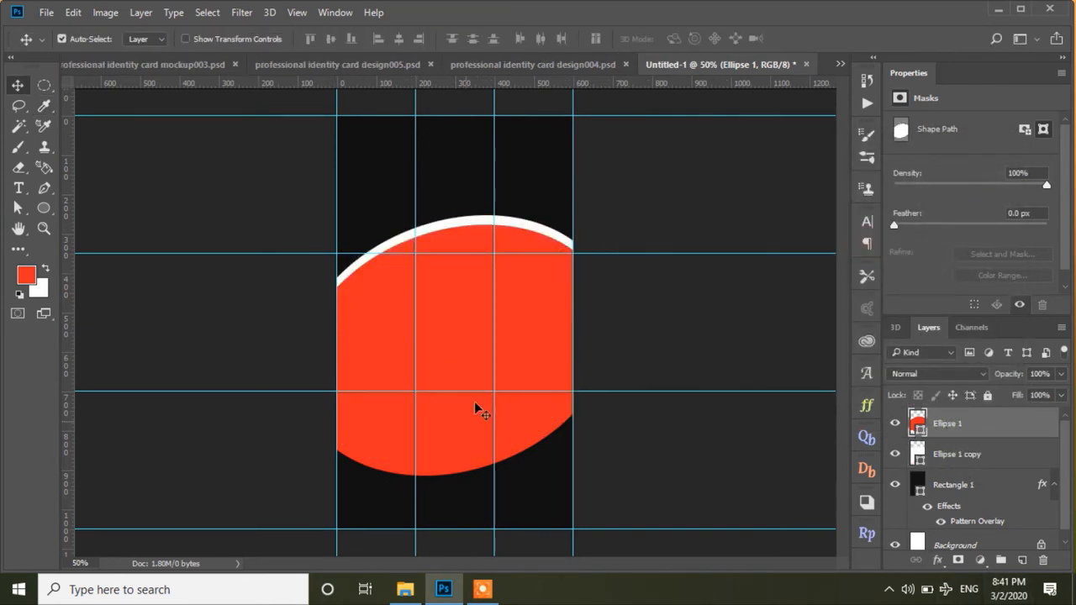
- Shift the white ellipse right by about 22 px so its exposed upper edge forms a tapered crescent
left_click(514, 221)
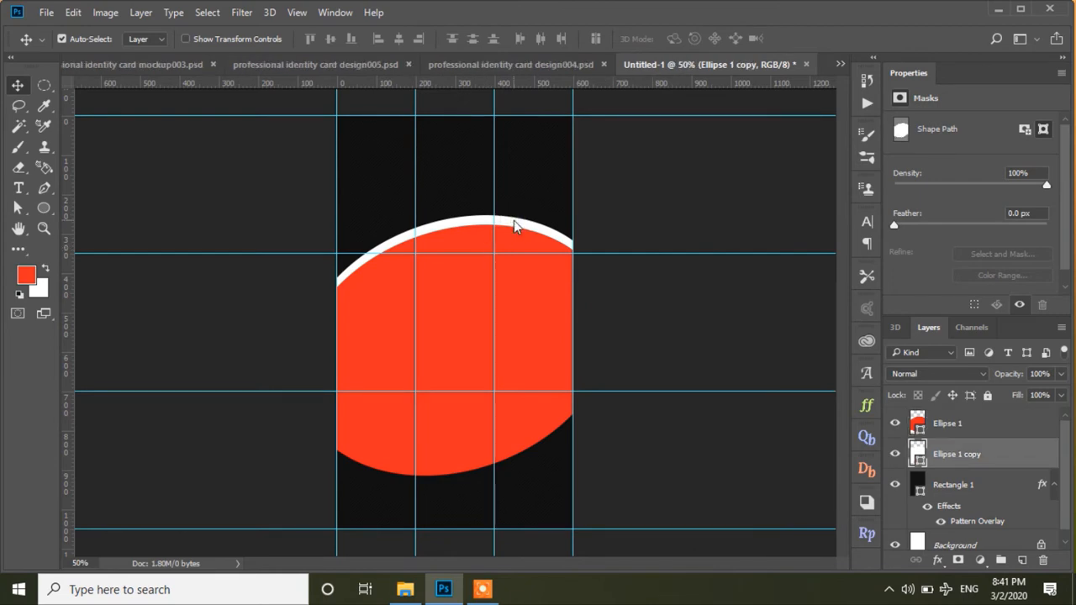
key("ctrl+t")
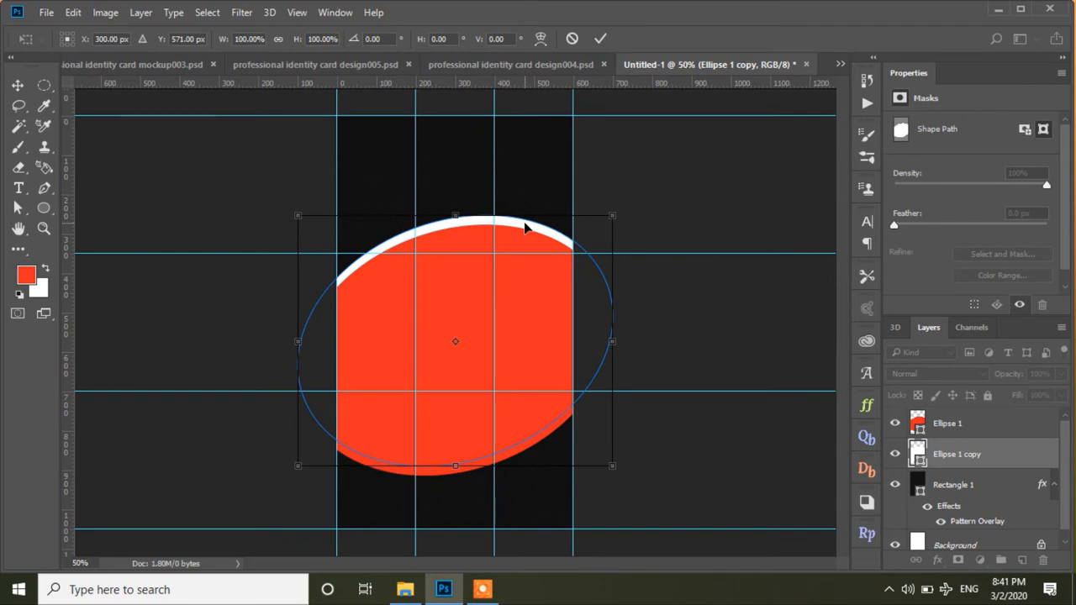
left_click_drag(523, 225, 528, 227)
key("Right")
key("Right")
key("Right")
key("Right")
key("Right")
key("Right")
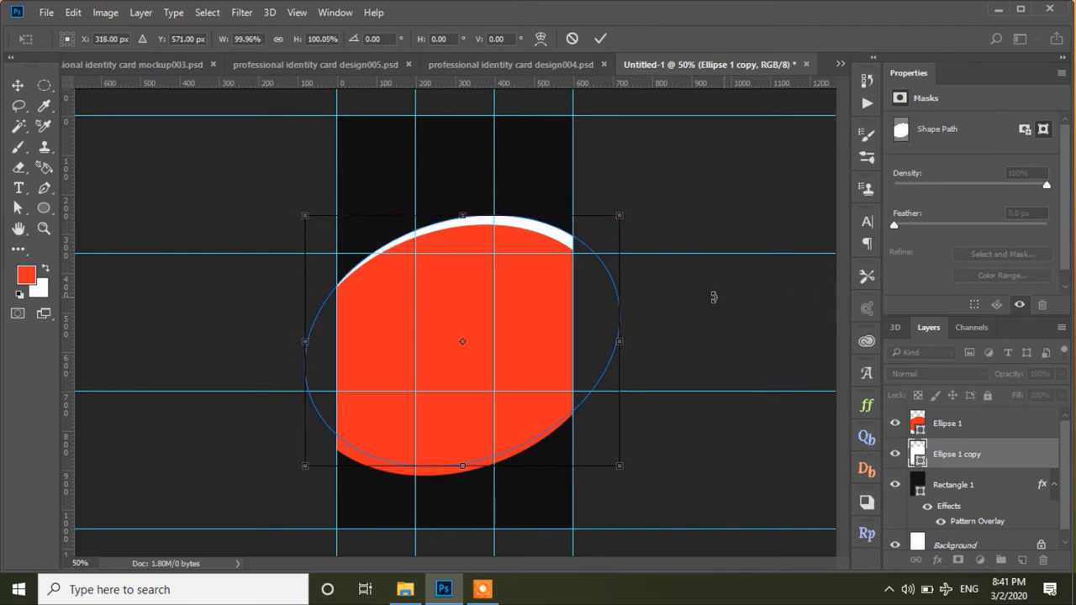
left_click(600, 39)
left_click(667, 207)
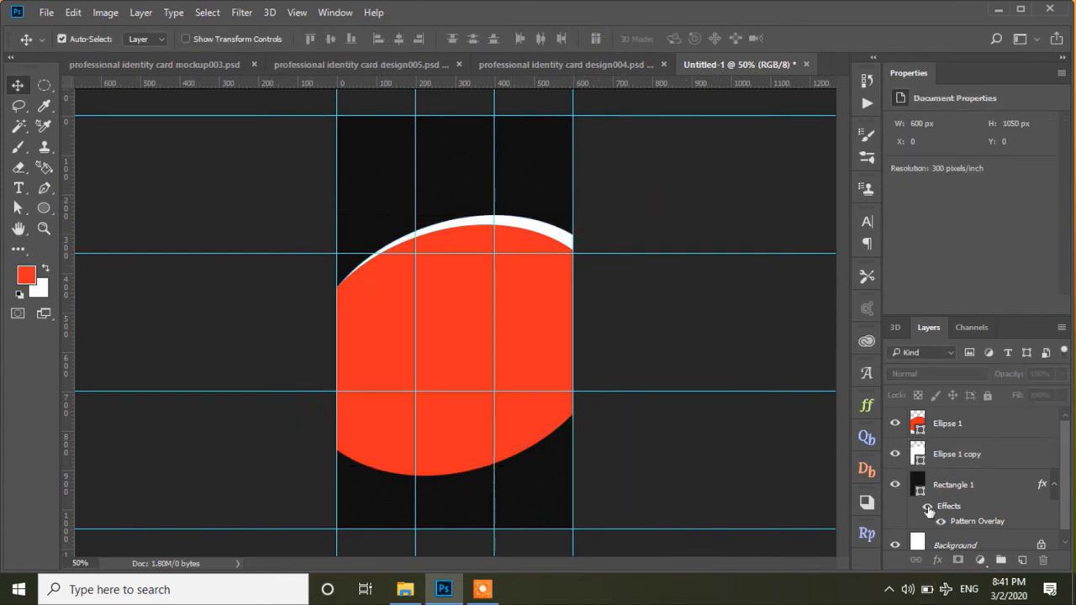
- Duplicate the white ellipse layer and place the new copy directly beneath it in the layer stack
left_click(948, 425)
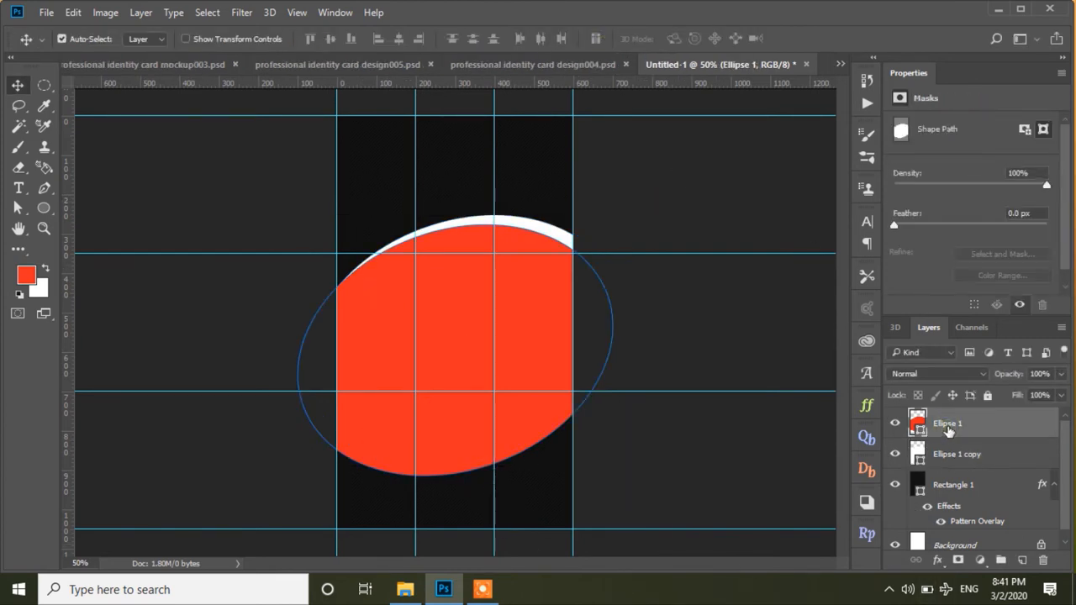
right_click(947, 429)
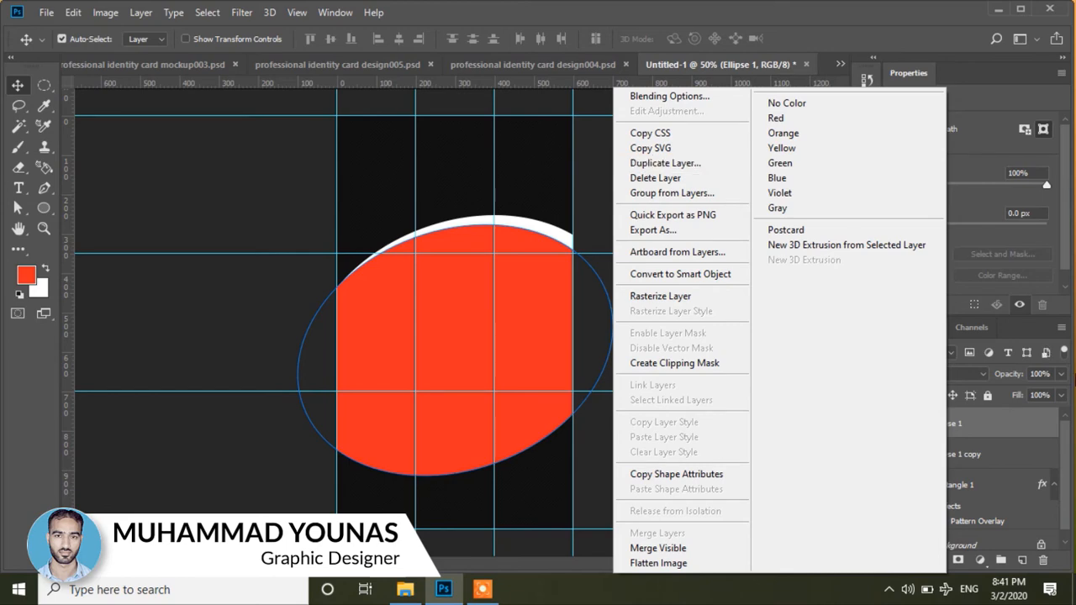
left_click(990, 448)
right_click(963, 455)
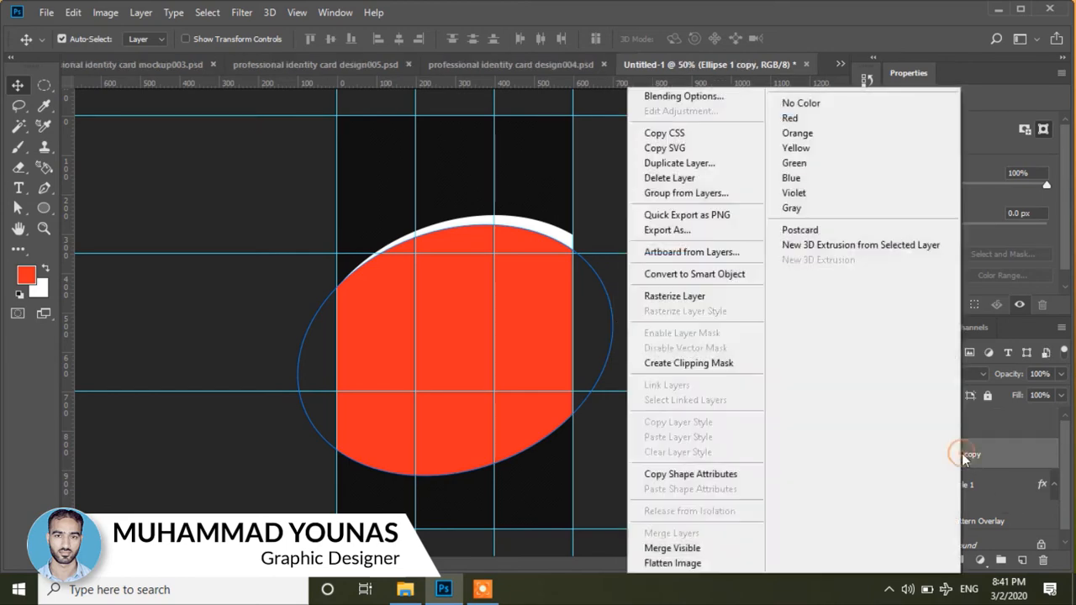
left_click(680, 163)
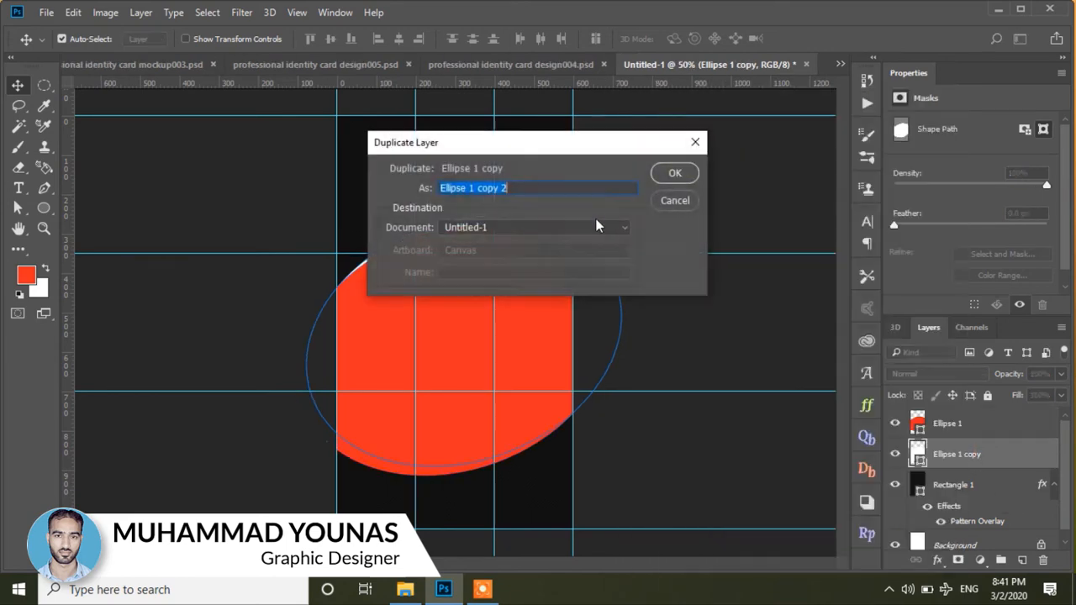
left_click(657, 174)
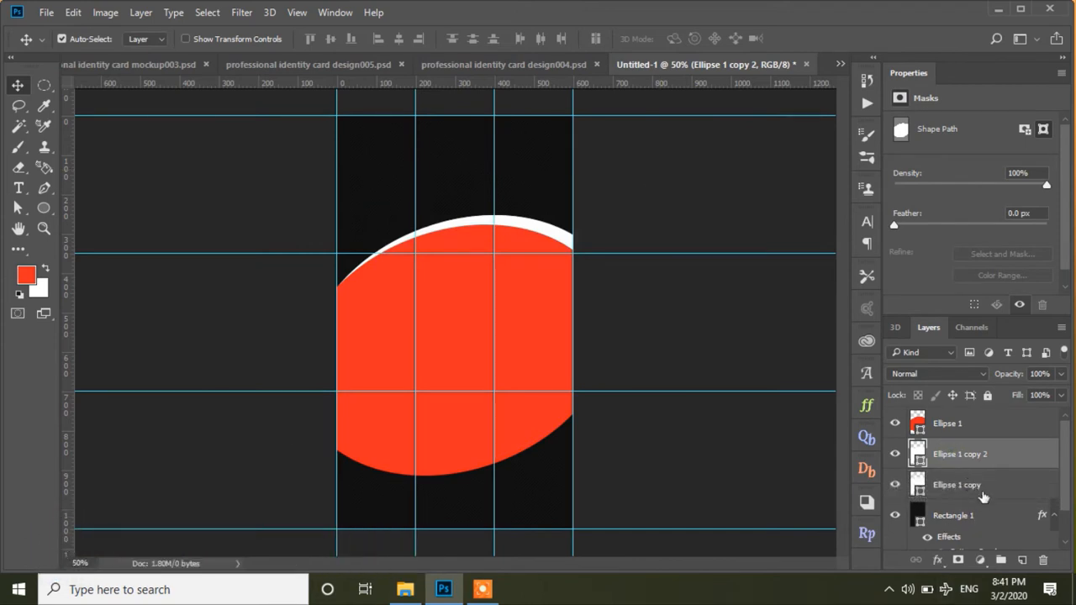
left_click_drag(955, 468, 970, 501)
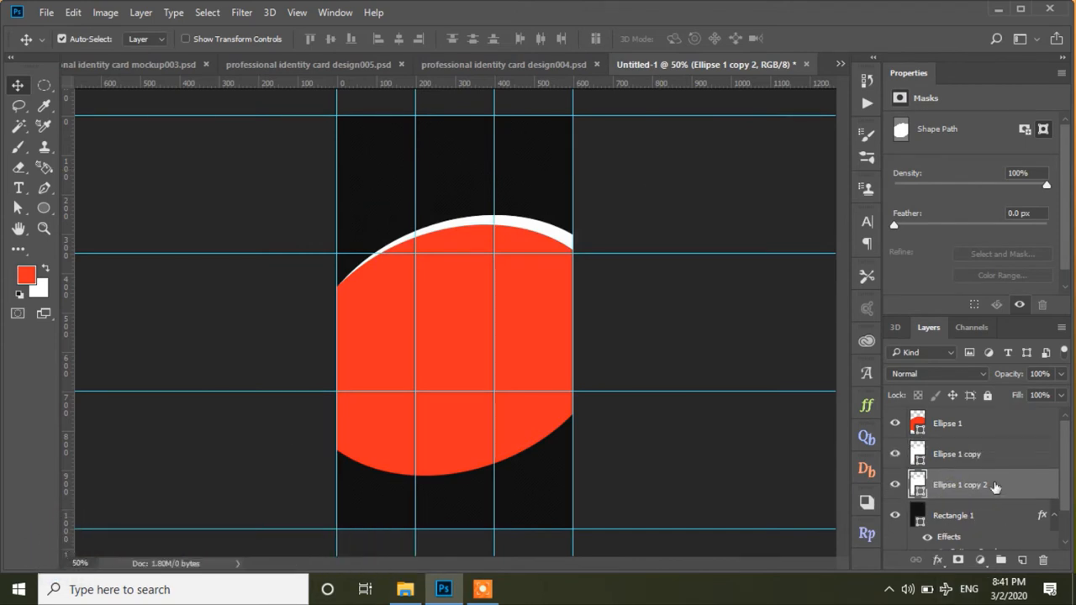
- Move the lower white ellipse copy down and left to about X 274 px, Y 621 px, exposing a crescent below the red ellipse
key("ctrl+t")
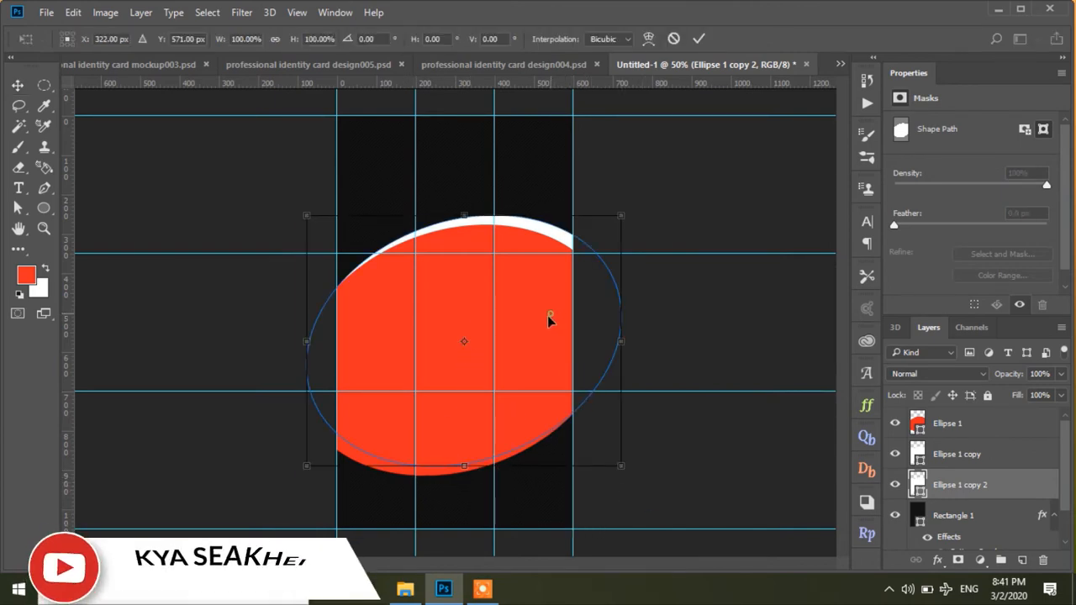
left_click_drag(547, 315, 532, 334)
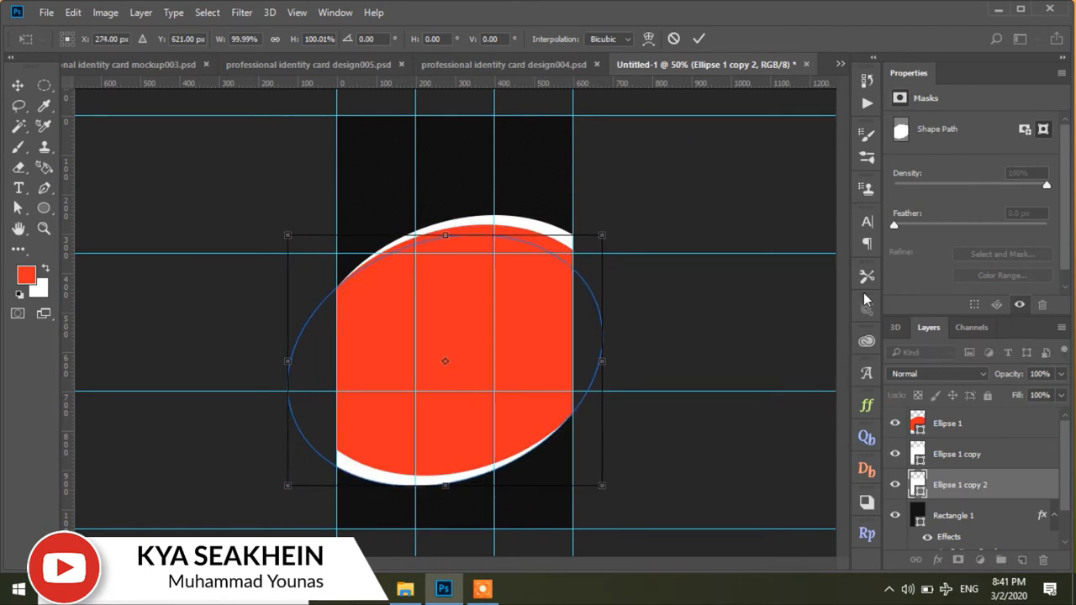
left_click(699, 39)
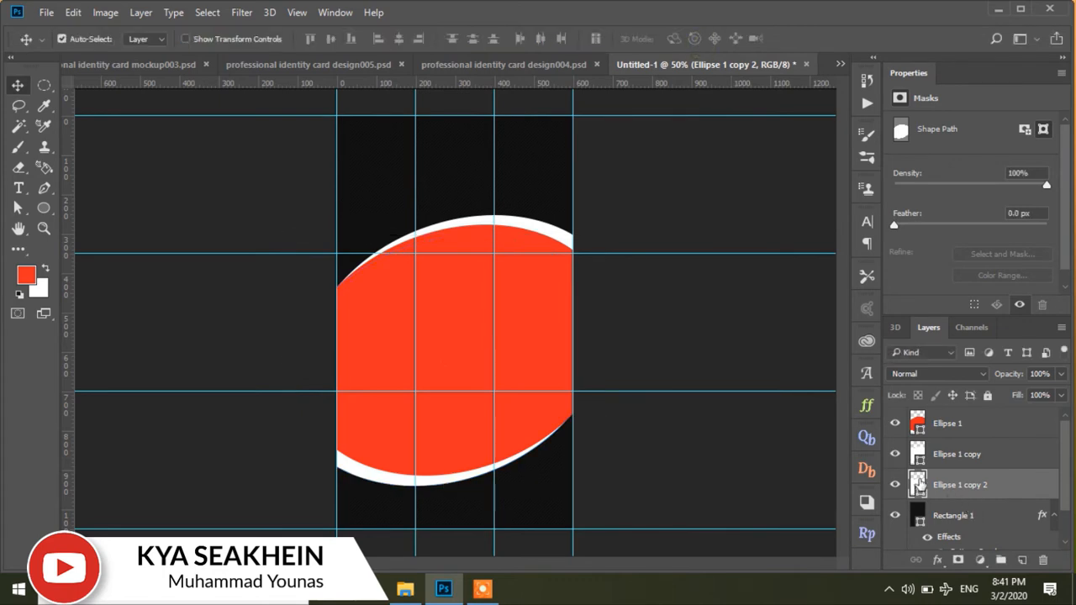
- Recolor the lowest white ellipse copy to a darker red, #c1141d, to shade the crescent under the red ellipse
double_click(918, 484)
left_click(454, 316)
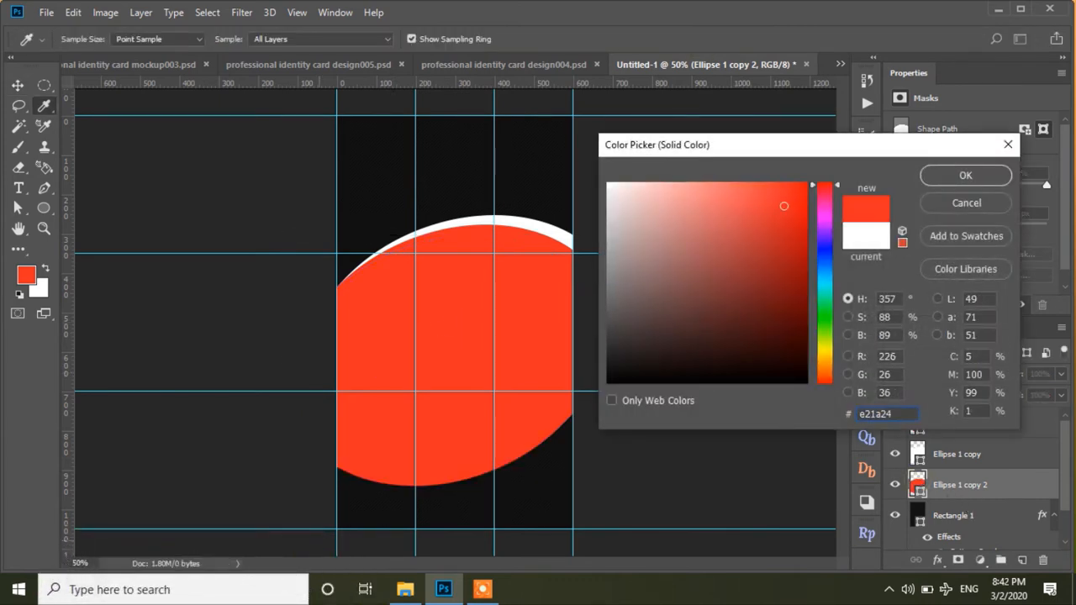
left_click_drag(786, 218, 786, 231)
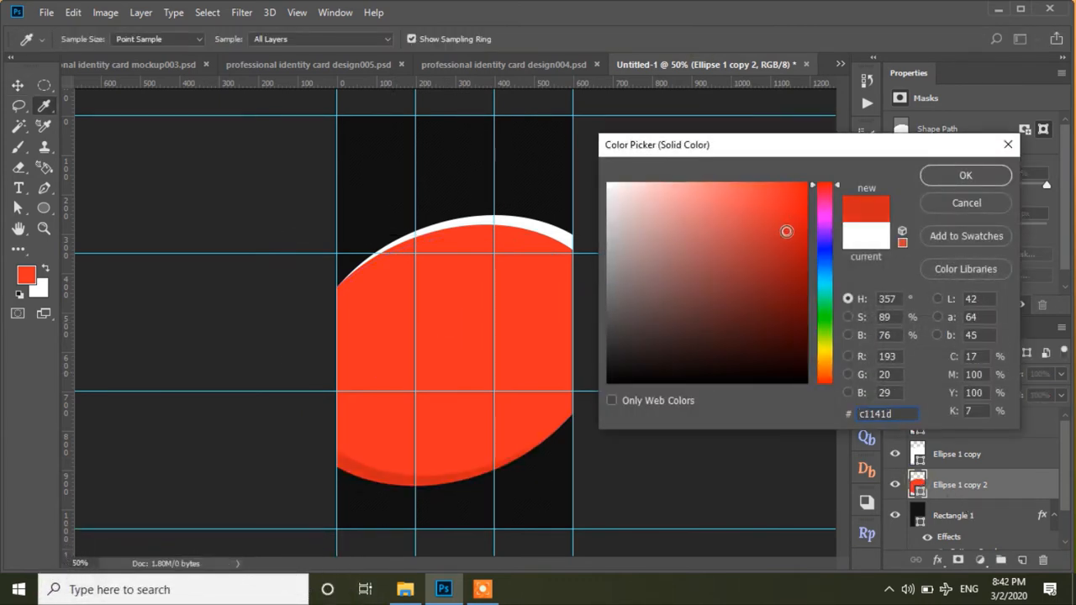
left_click(921, 176)
key("v")
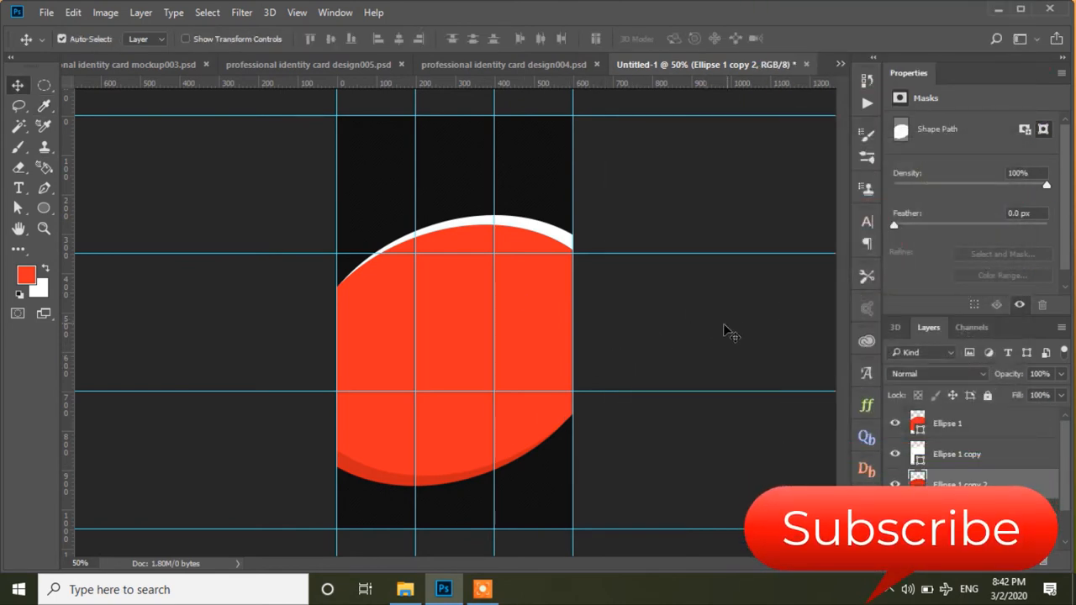
left_click(679, 330)
- Duplicate the main red ellipse and move the copy up so only its lower curve covers the card's upper-left corner
left_click(538, 337)
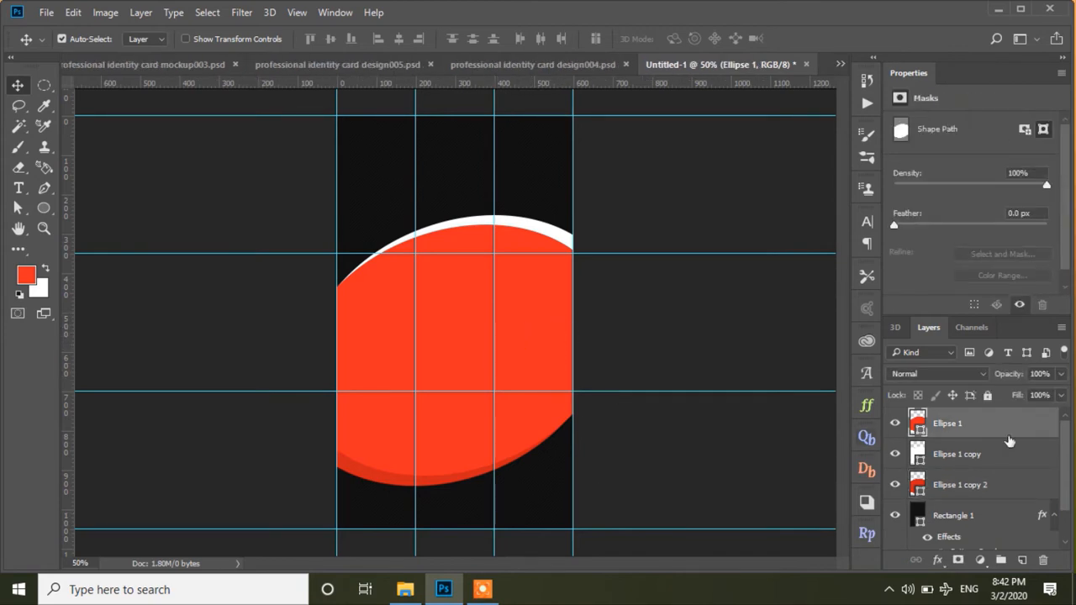
right_click(956, 426)
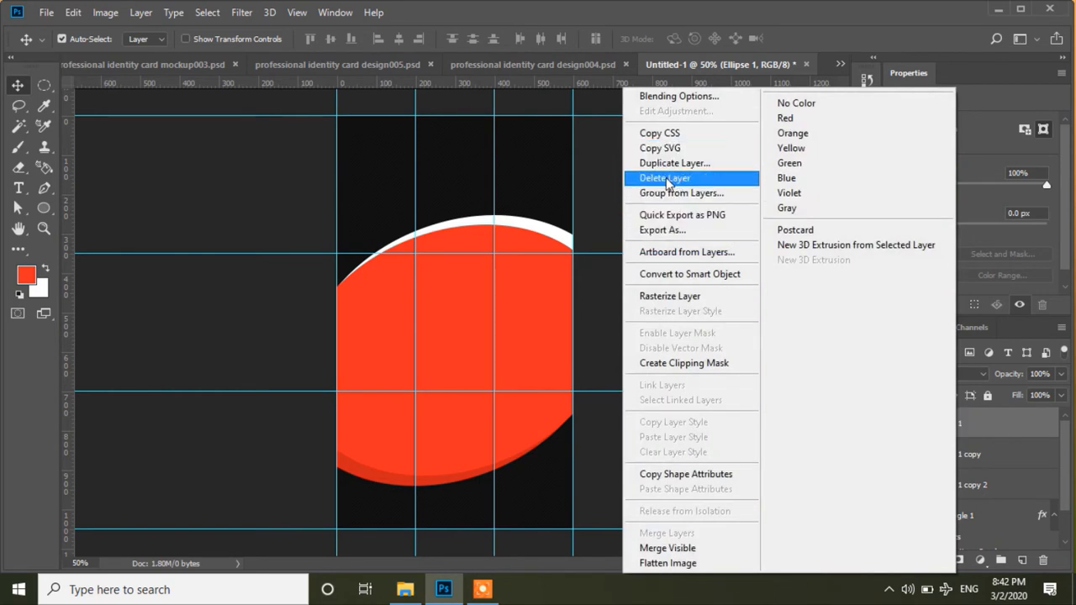
left_click(656, 164)
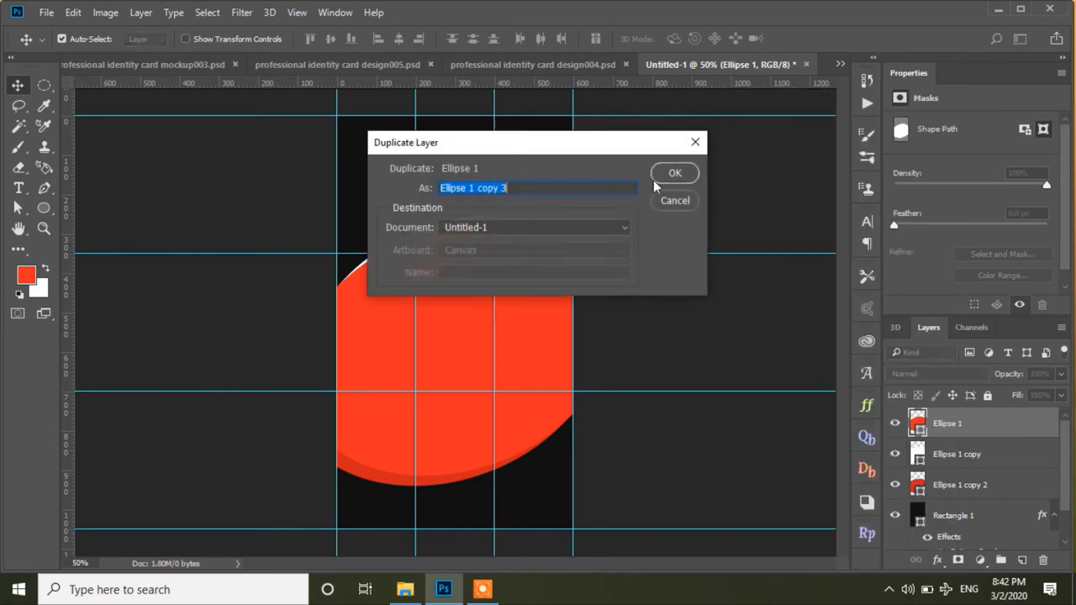
left_click(673, 172)
left_click_drag(537, 354, 391, 84)
left_click_drag(354, 184, 425, 119)
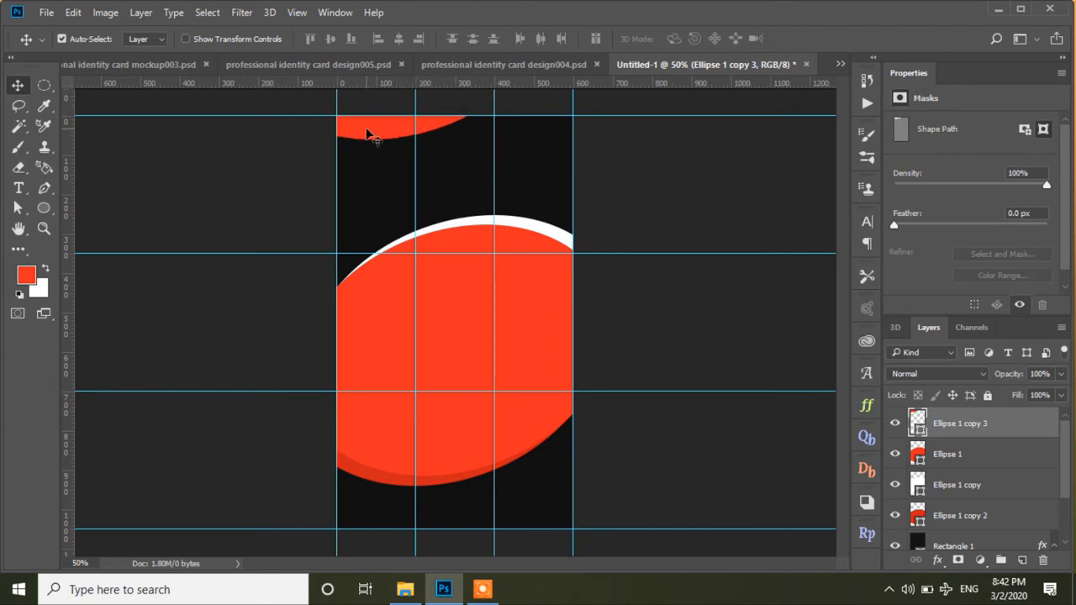
- Duplicate the upper-left corner ellipse and move the copy so its upper curve fills the card's lower-right corner
right_click(965, 426)
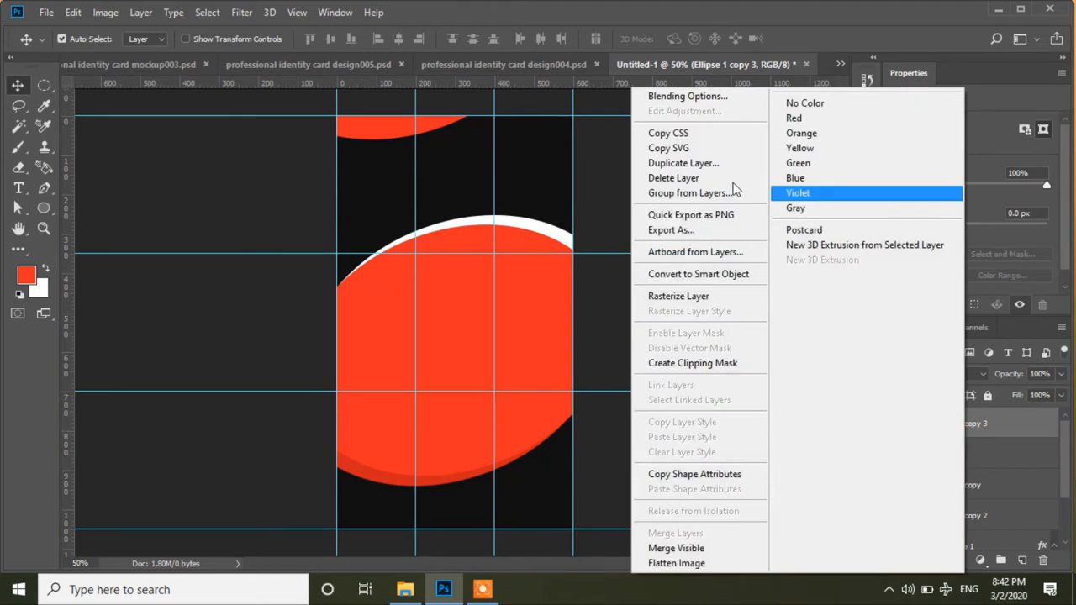
left_click(673, 165)
key("Return")
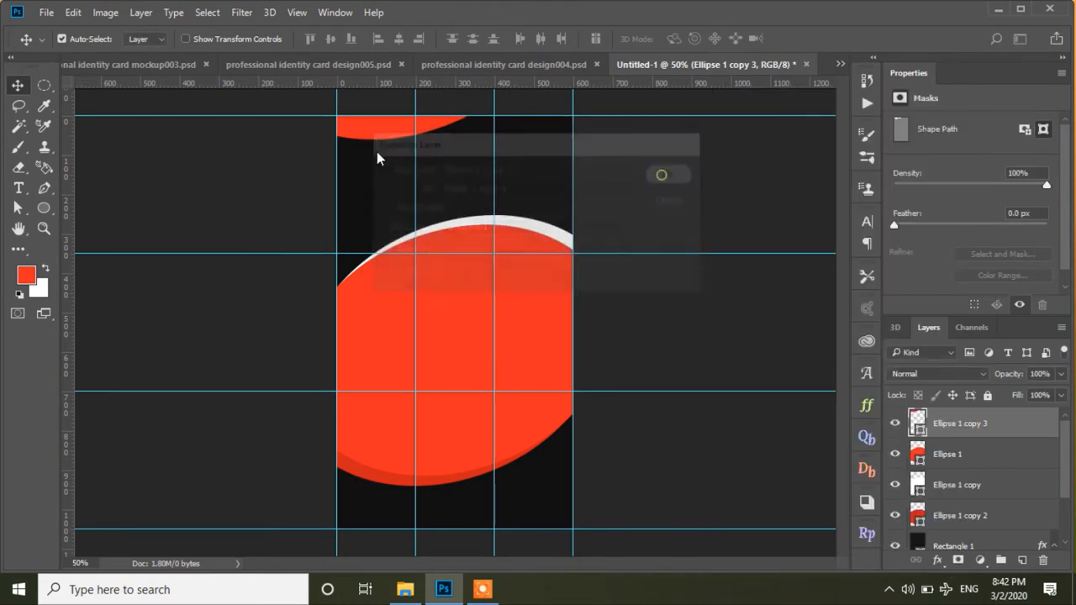
left_click_drag(364, 133, 600, 542)
left_click_drag(533, 451, 555, 493)
left_click(644, 364)
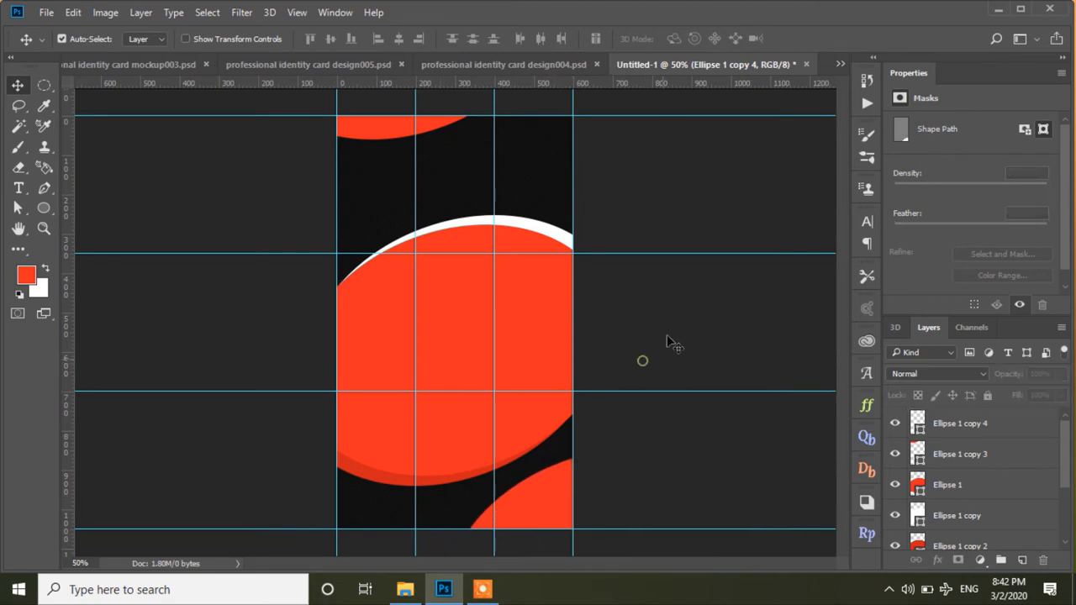
left_click(629, 196)
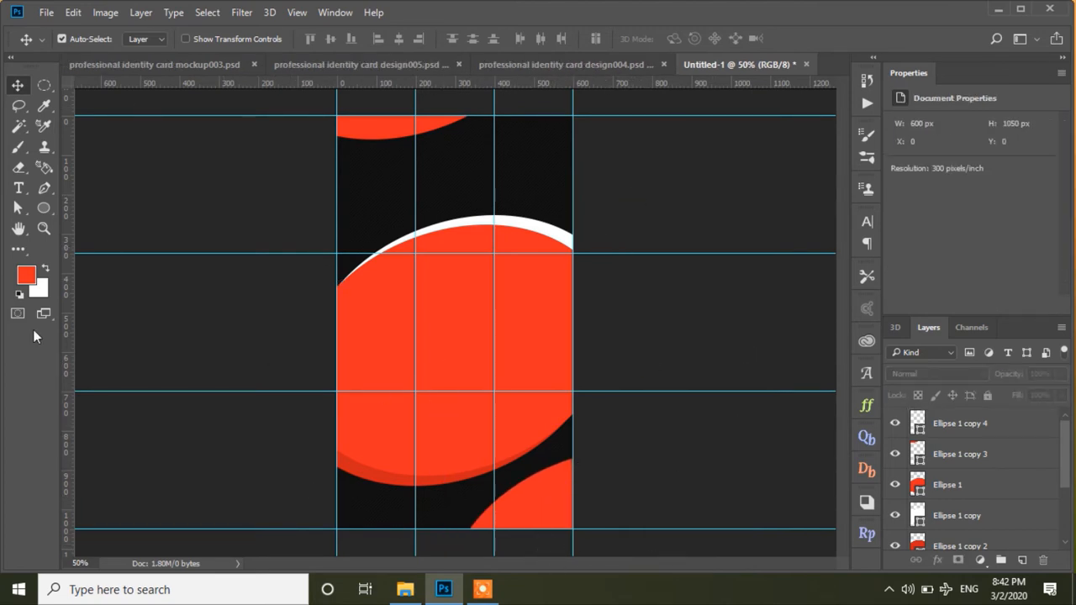
- Place a light bulb custom shape as a logo in the dark area above the white crescent
left_click(46, 209)
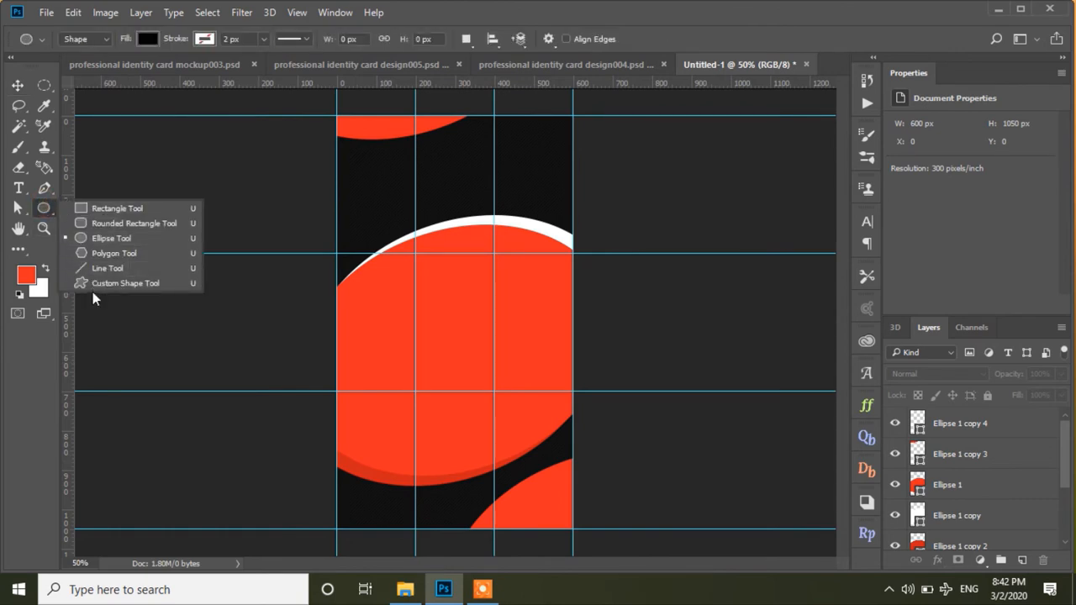
left_click(98, 283)
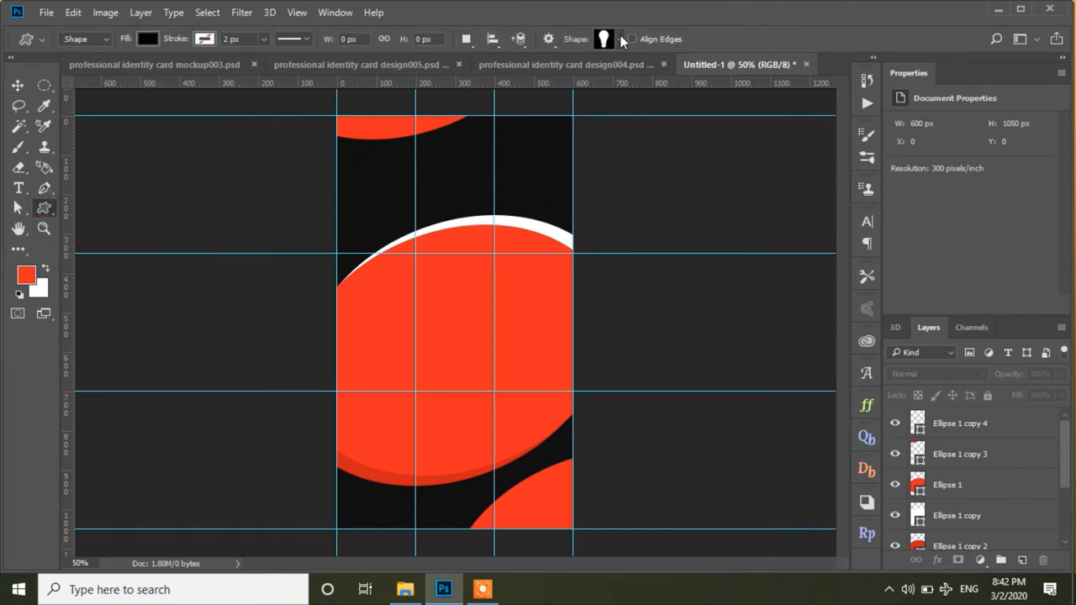
left_click(621, 38)
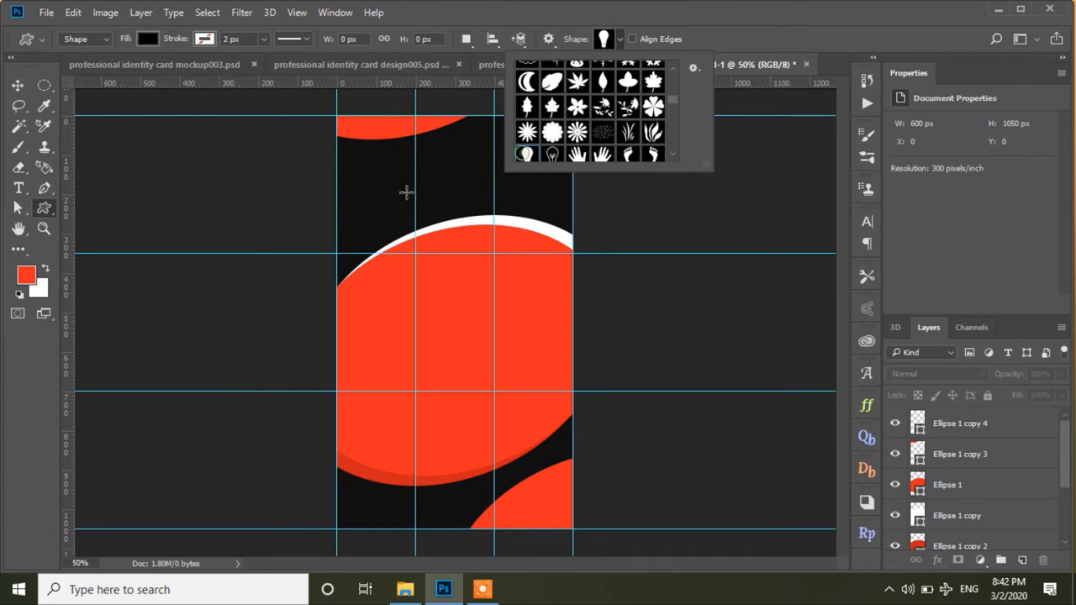
left_click_drag(407, 128, 414, 171)
key("v")
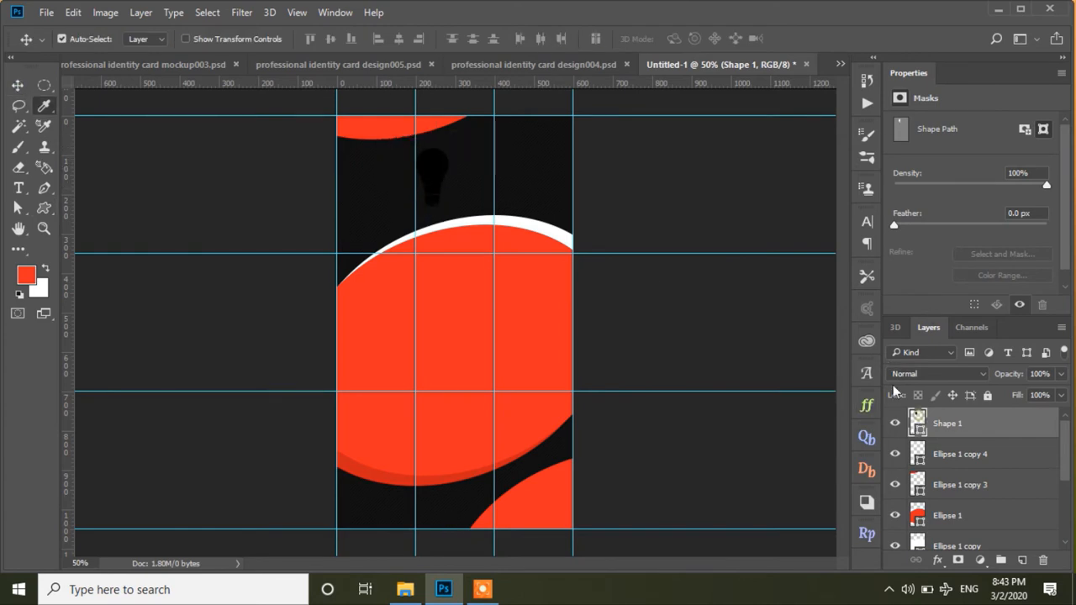
- Fill the light bulb shape with white #ffffff
double_click(918, 423)
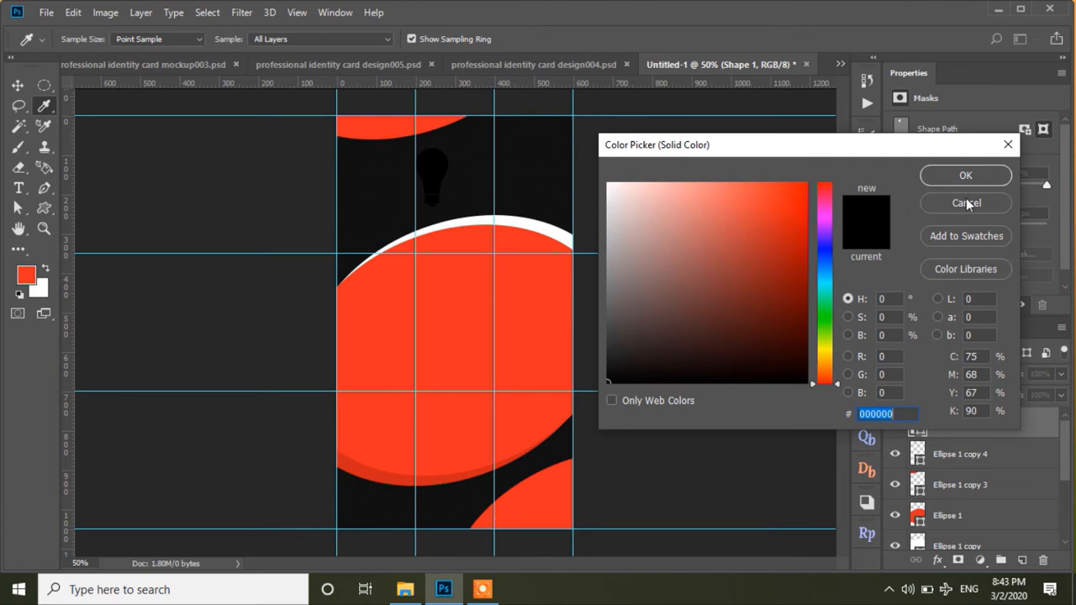
type("ffffff")
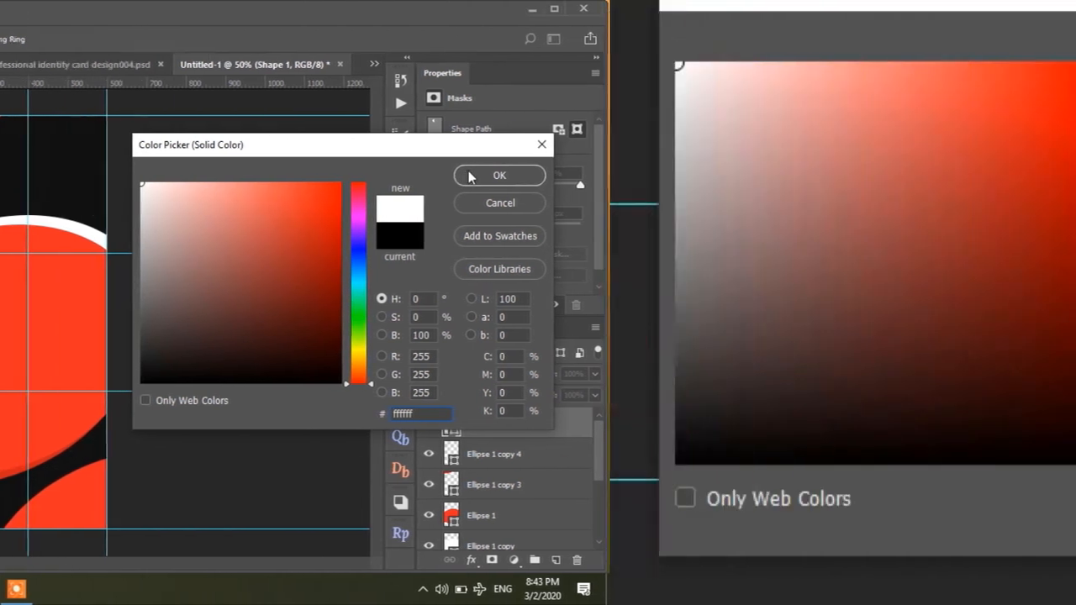
left_click(964, 174)
- Scale the light bulb down slightly, keeping it beside the first vertical guide above the white crescent
left_click(504, 65)
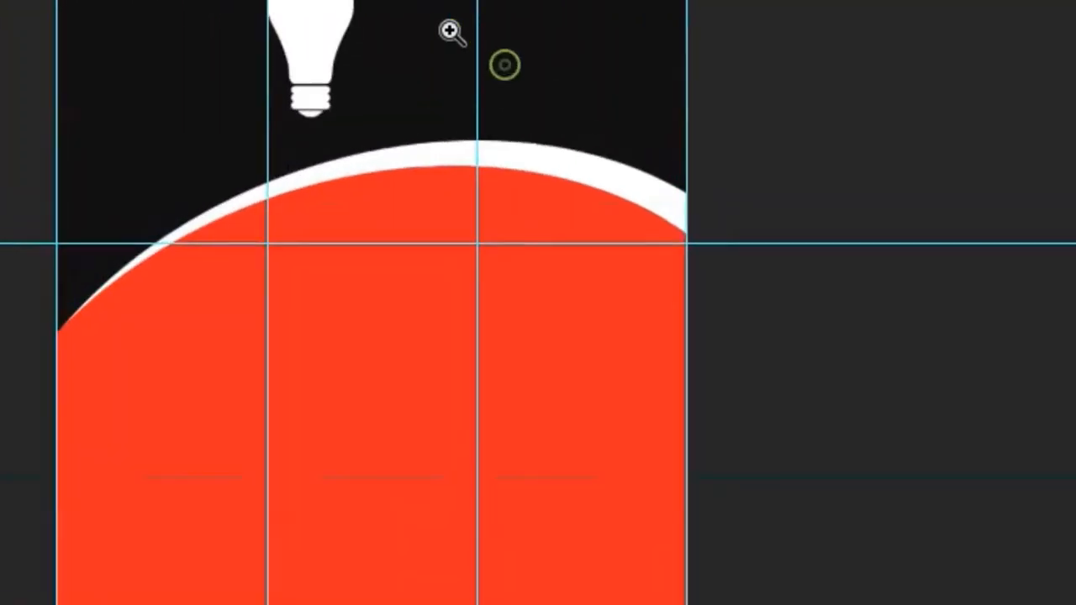
left_click(448, 30)
left_click_drag(480, 8, 497, 180)
key("ctrl+t")
left_click_drag(258, 321, 223, 257)
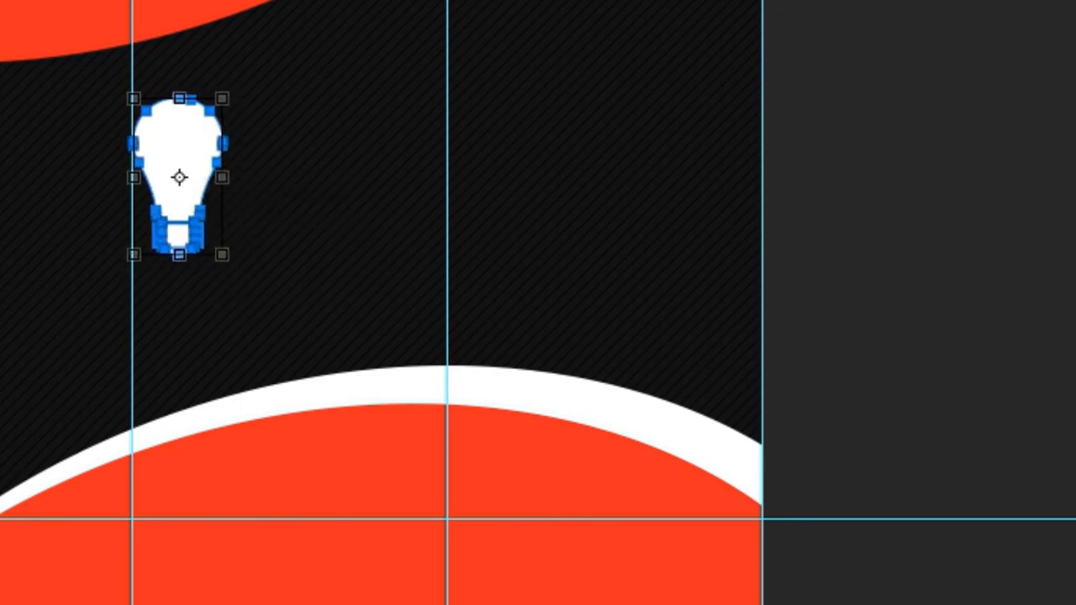
key("Return")
- Add the red text "Company LOGO" on two lines beside the light bulb
left_click(294, 149)
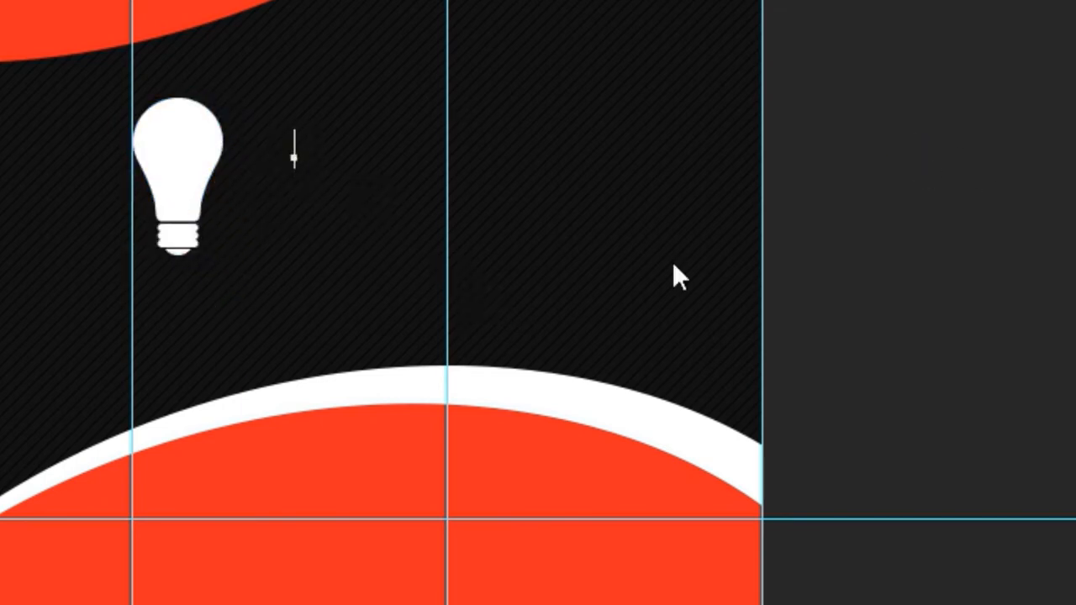
type("Company ")
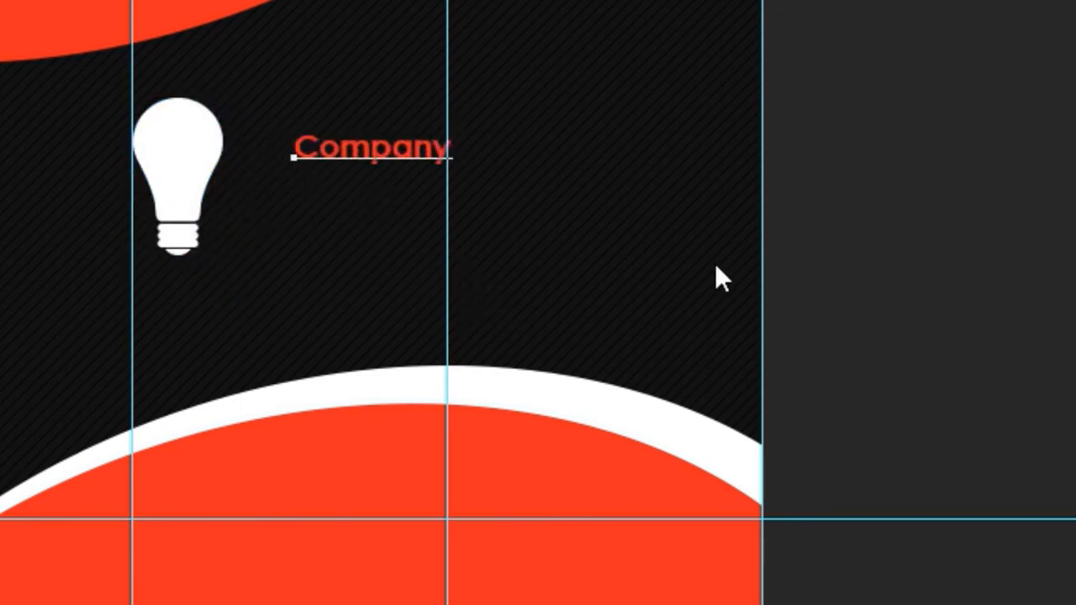
type("LOGO")
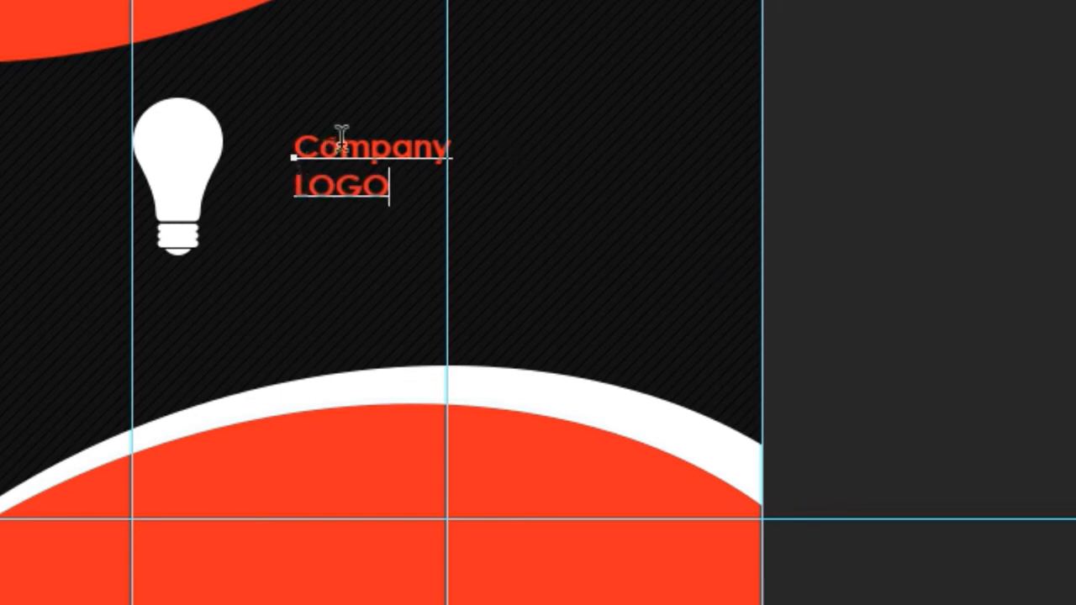
key("ctrl+Return")
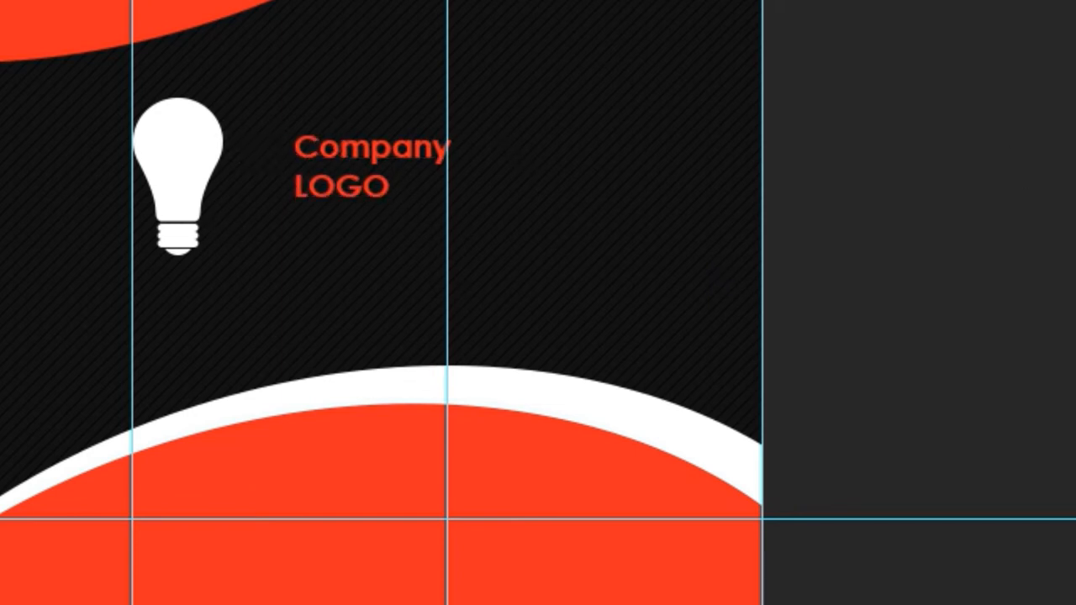
- Enlarge the word "LOGO" until it is about as wide as "Company" above it
left_click_drag(295, 187, 389, 193)
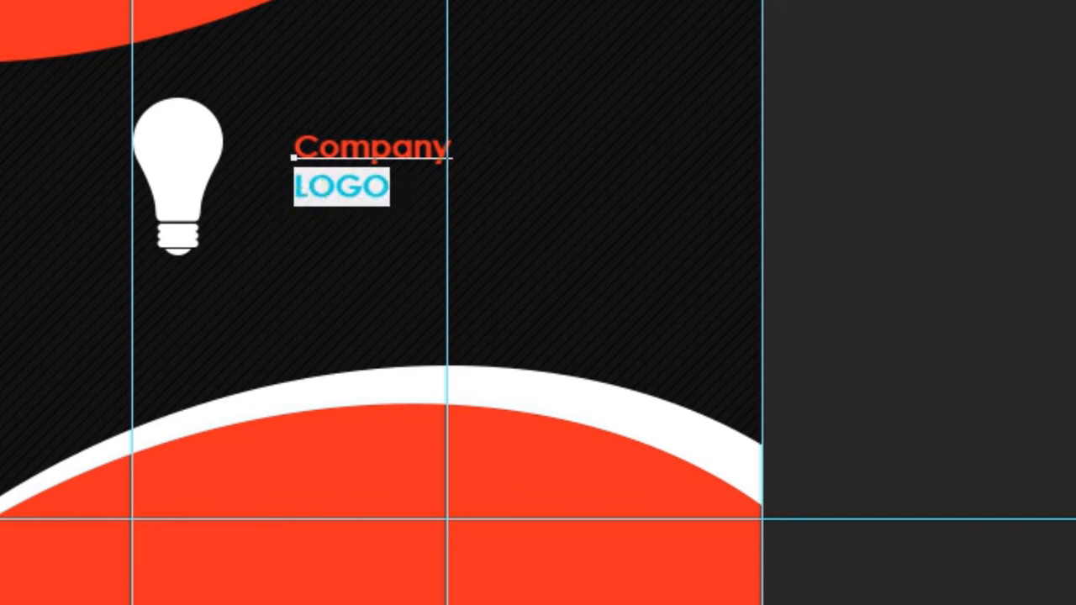
left_click(852, 324)
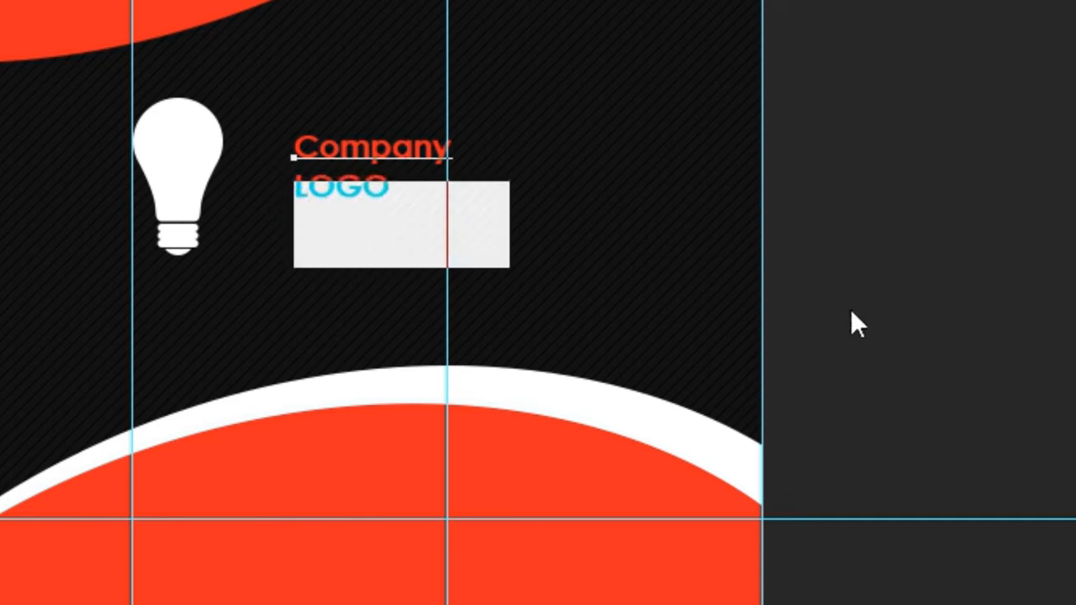
key("Down")
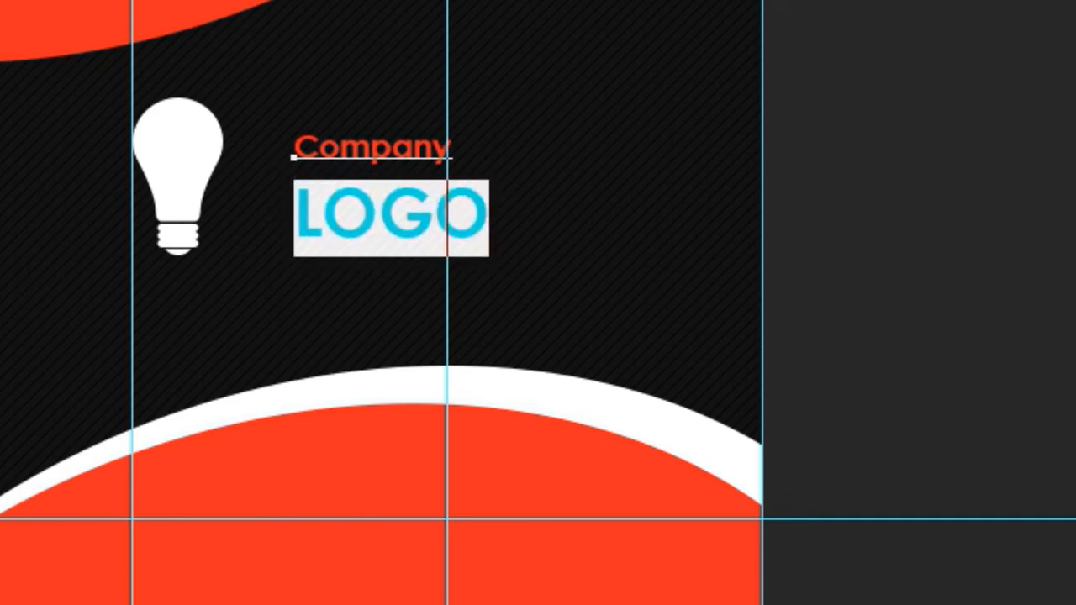
key("Down")
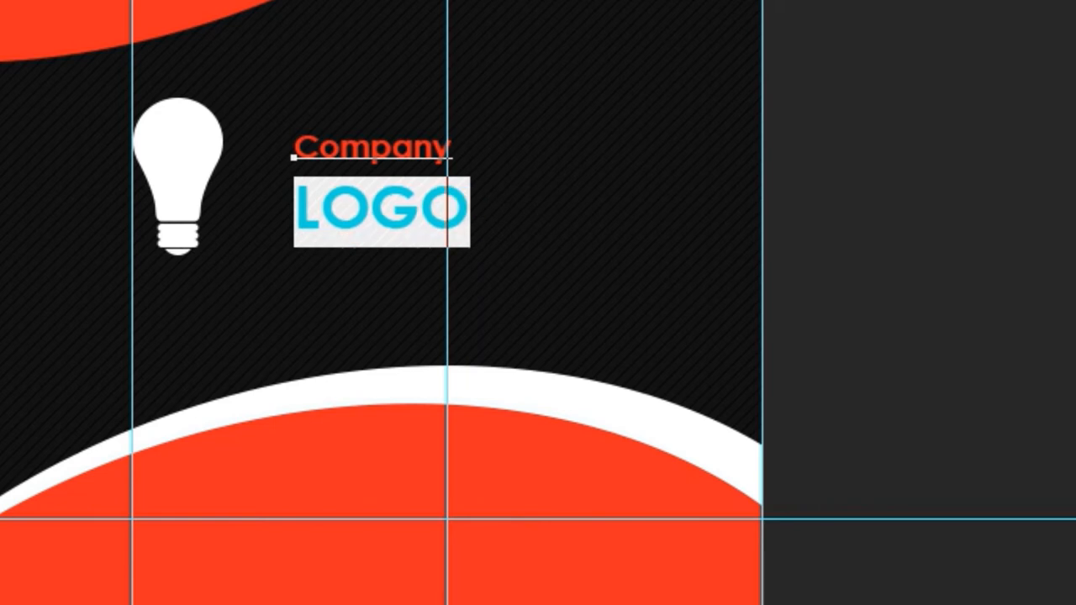
key("Down")
key("Down")
key("ctrl+Return")
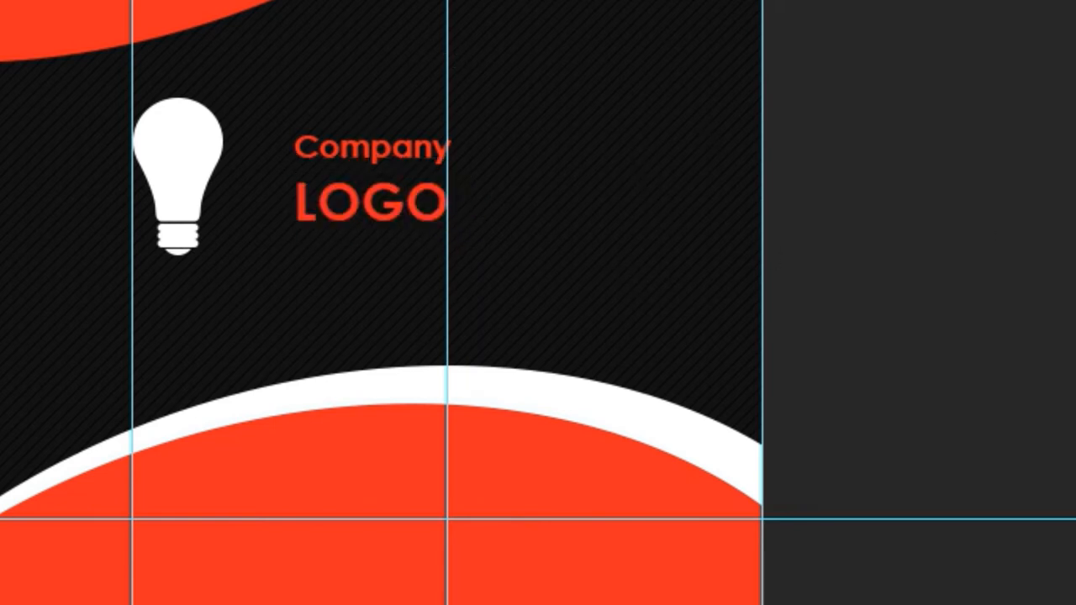
- Tighten the line spacing so "LOGO" sits closely beneath "Company" without touching it
key("Up")
key("Up")
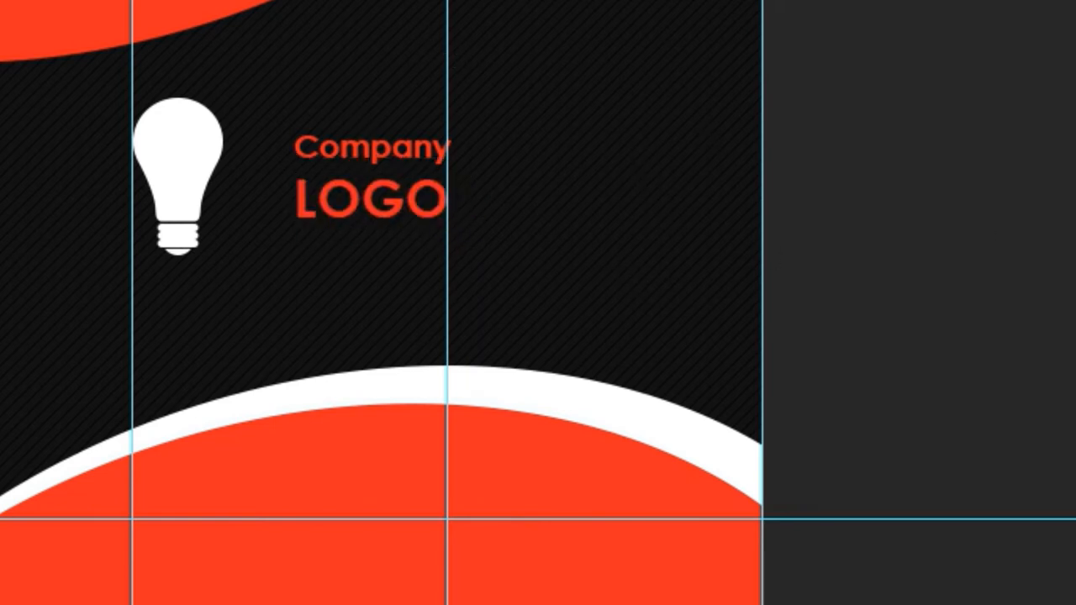
key("shift+Up")
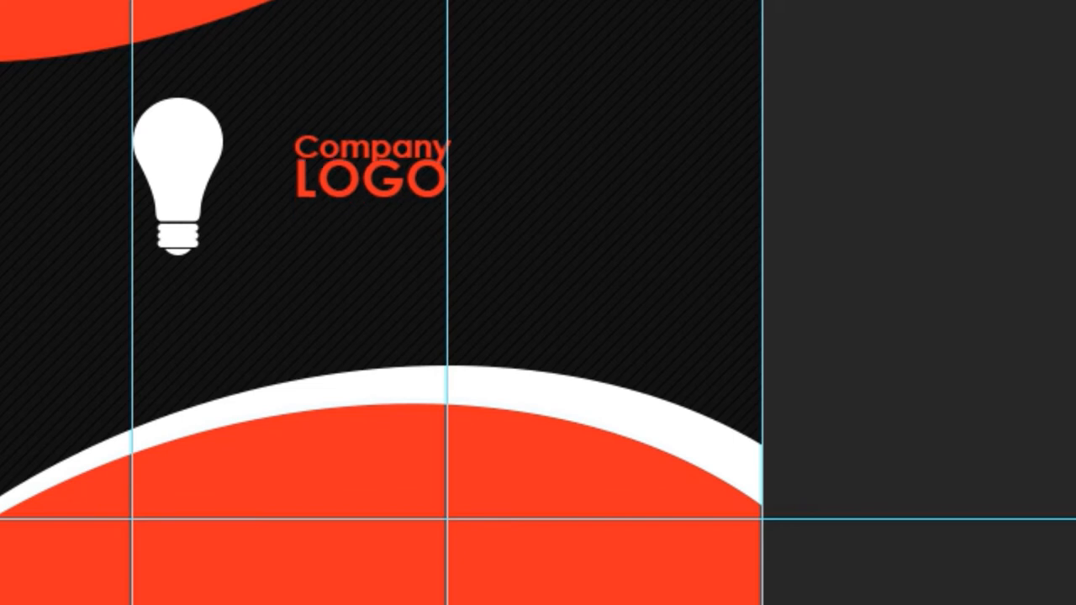
key("shift+Down")
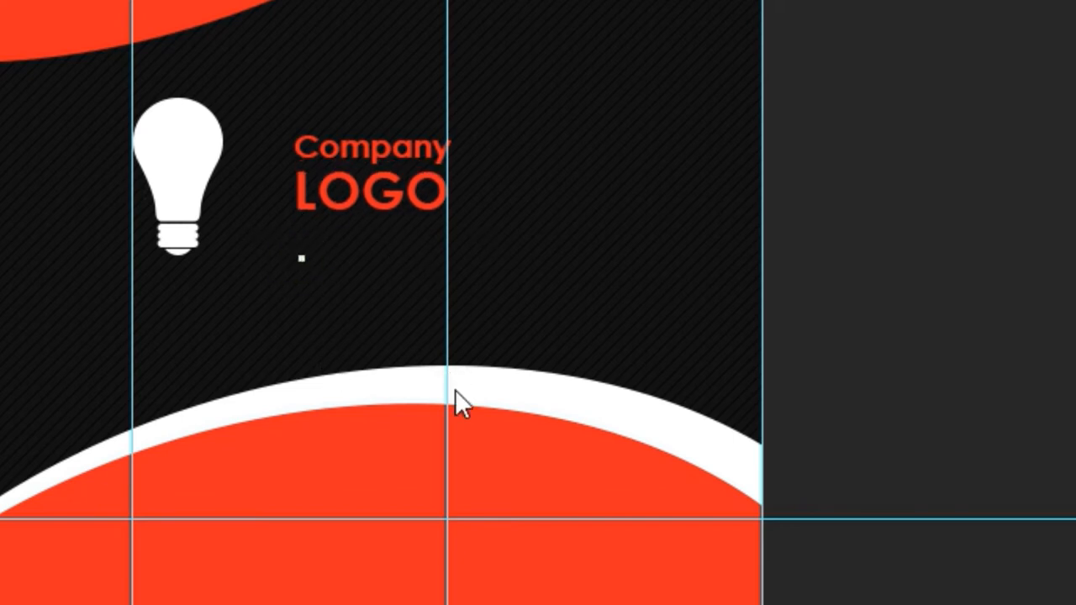
- Add the text "tage line here" below "LOGO" and change it to a thinner, regular-weight sans-serif font
type("tage line")
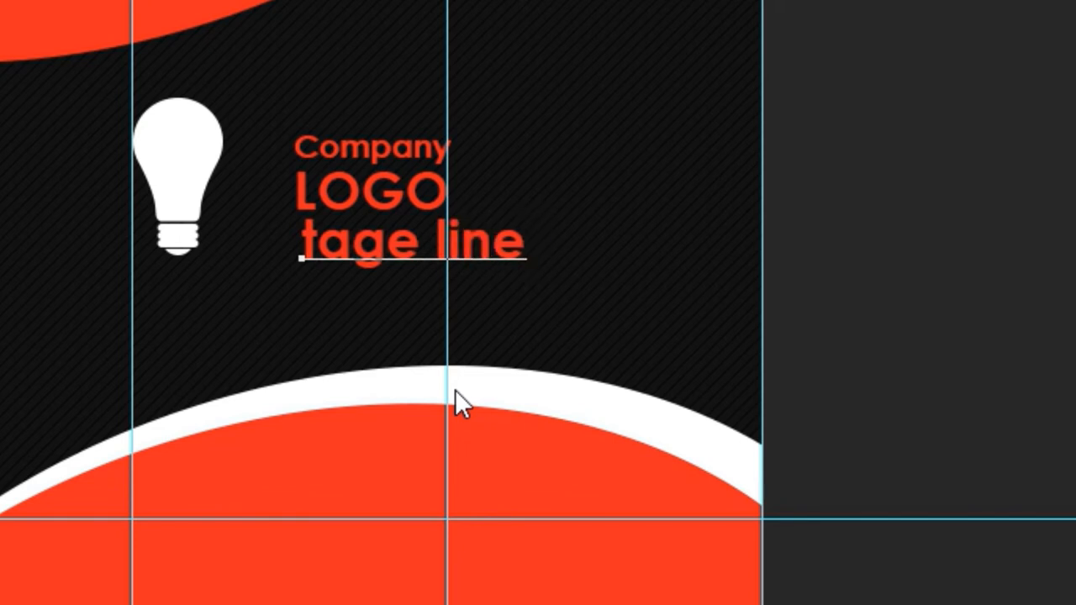
type(" here")
key("ctrl+Return")
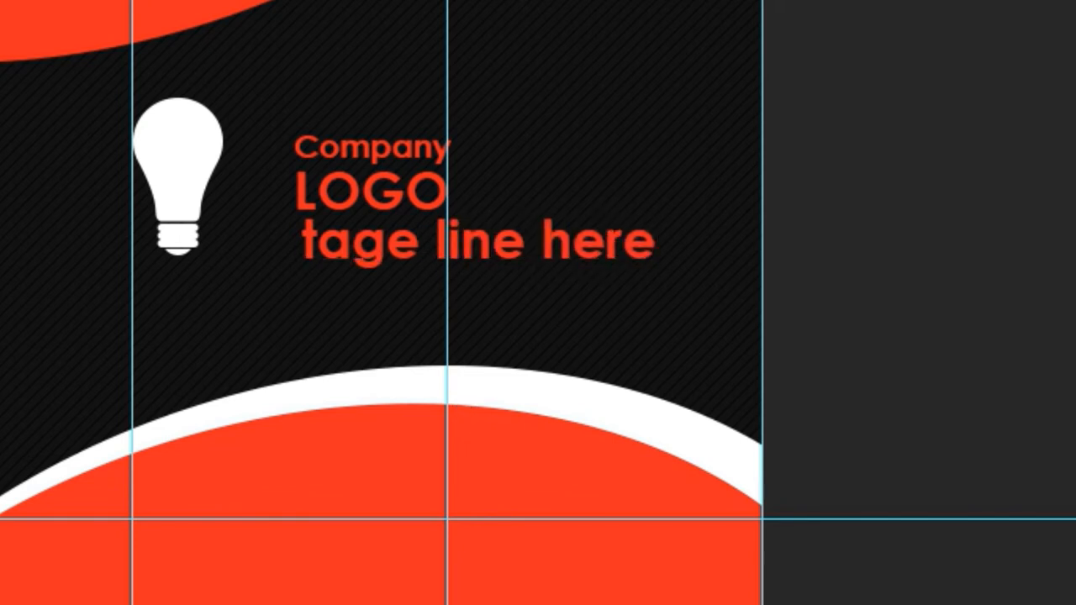
type("cen")
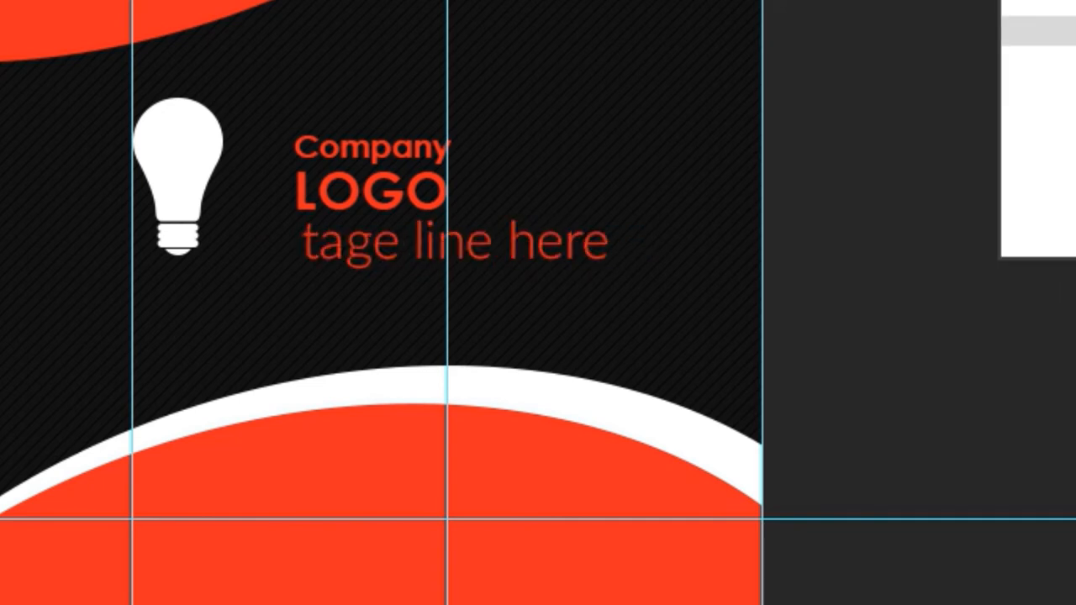
key("Return")
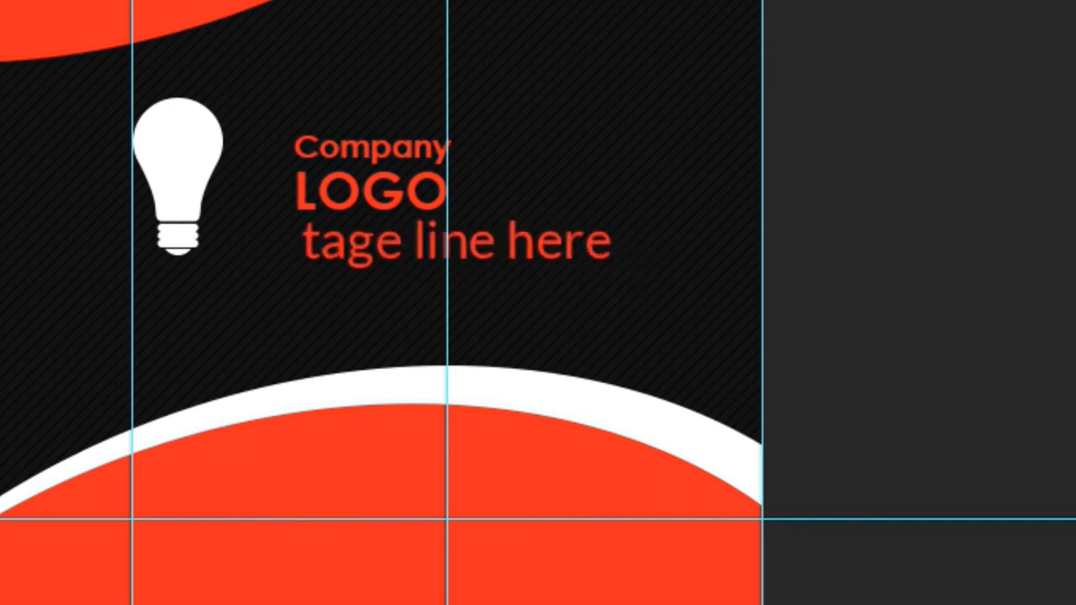
- Enlarge the "Company LOGO" text to about 163% and reposition it beside the light bulb
key("Return")
left_click_drag(494, 264, 524, 227)
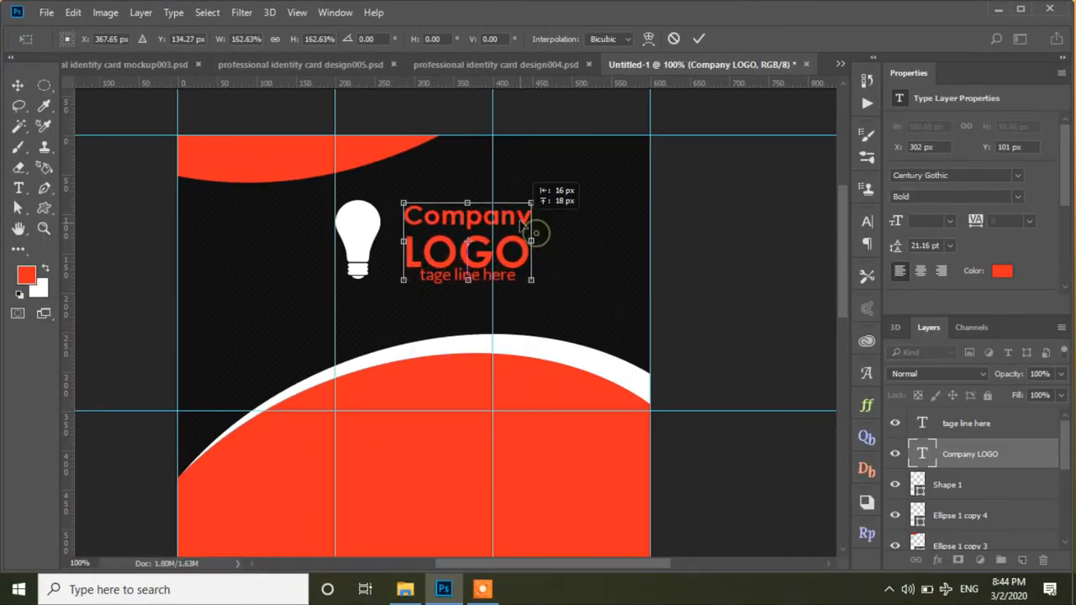
left_click(698, 39)
- Place the tagline directly beneath "LOGO" near its left edge and set its letter spacing to 200
left_click_drag(509, 282, 487, 291)
left_click(1028, 221)
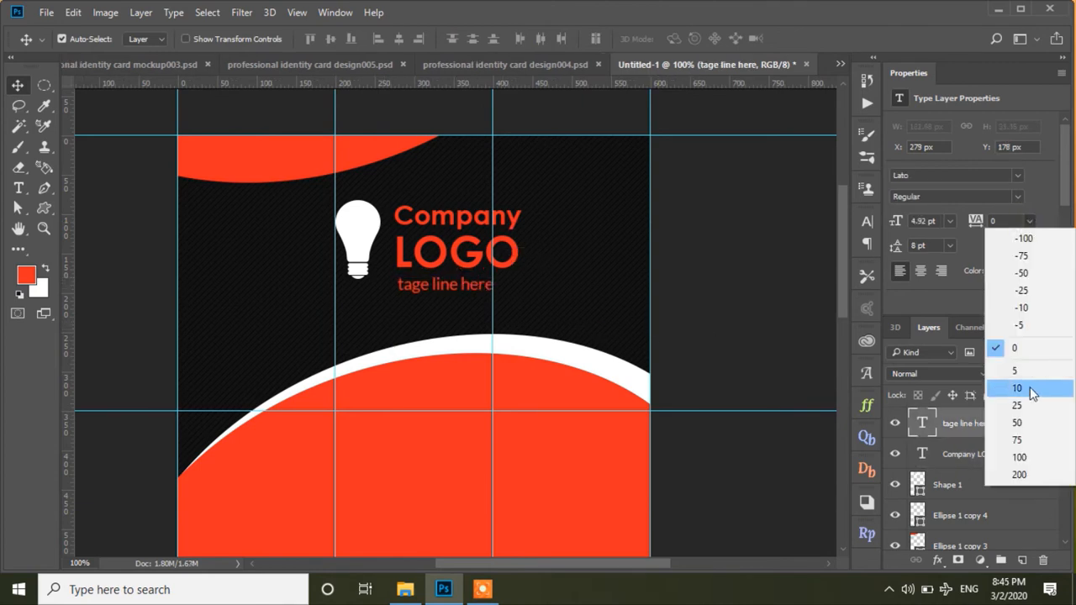
left_click(1020, 473)
- Scale "Company LOGO" to about 112% so it matches the tagline's width, and raise the light bulb slightly beside it
left_click(516, 270)
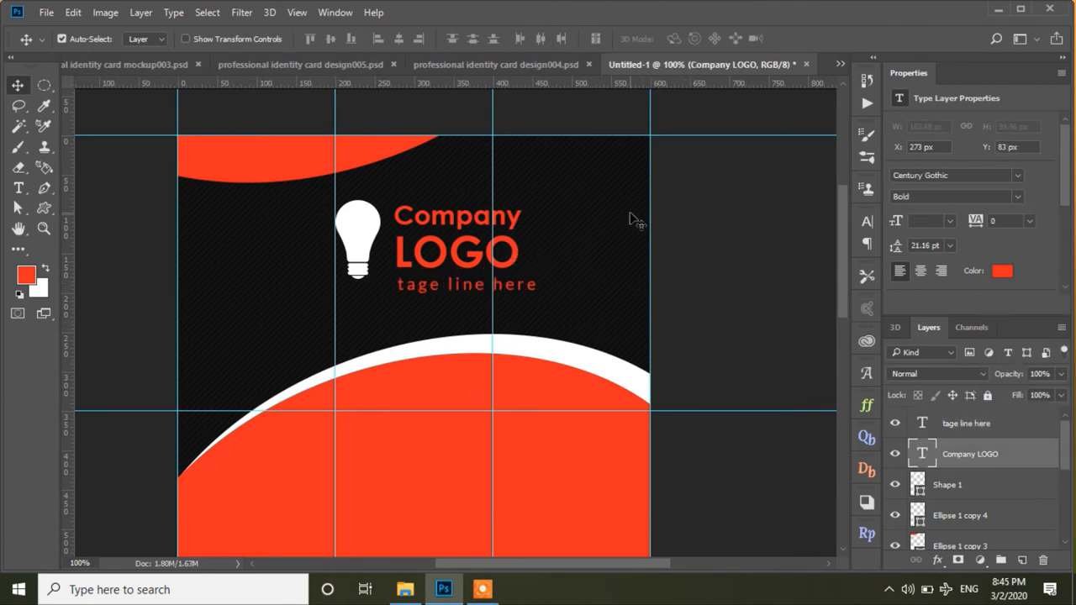
key("ctrl+t")
left_click_drag(528, 196, 545, 194)
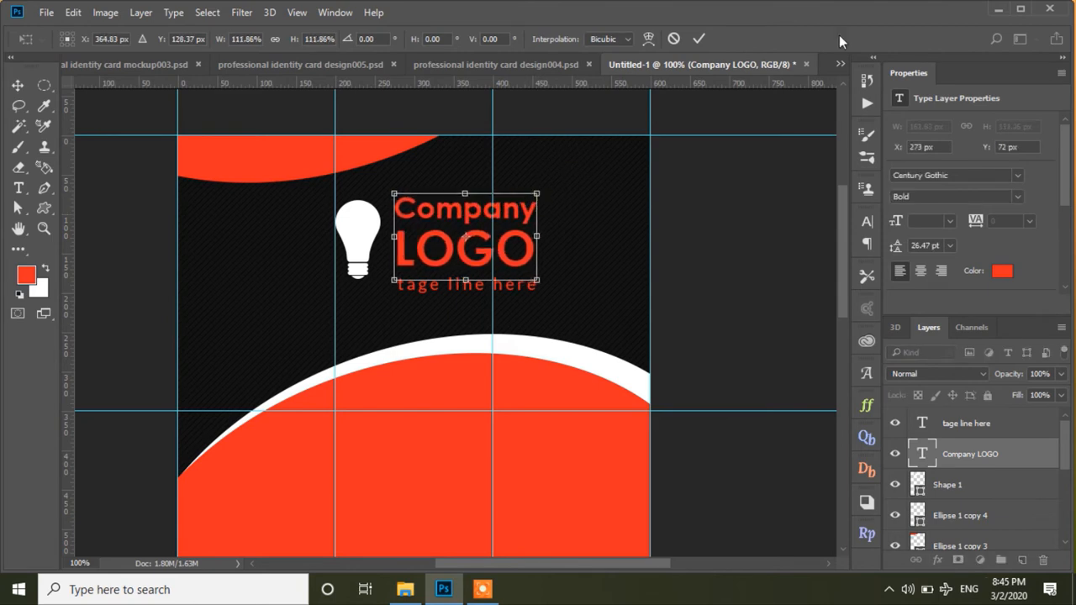
left_click(698, 39)
left_click_drag(366, 237, 366, 230)
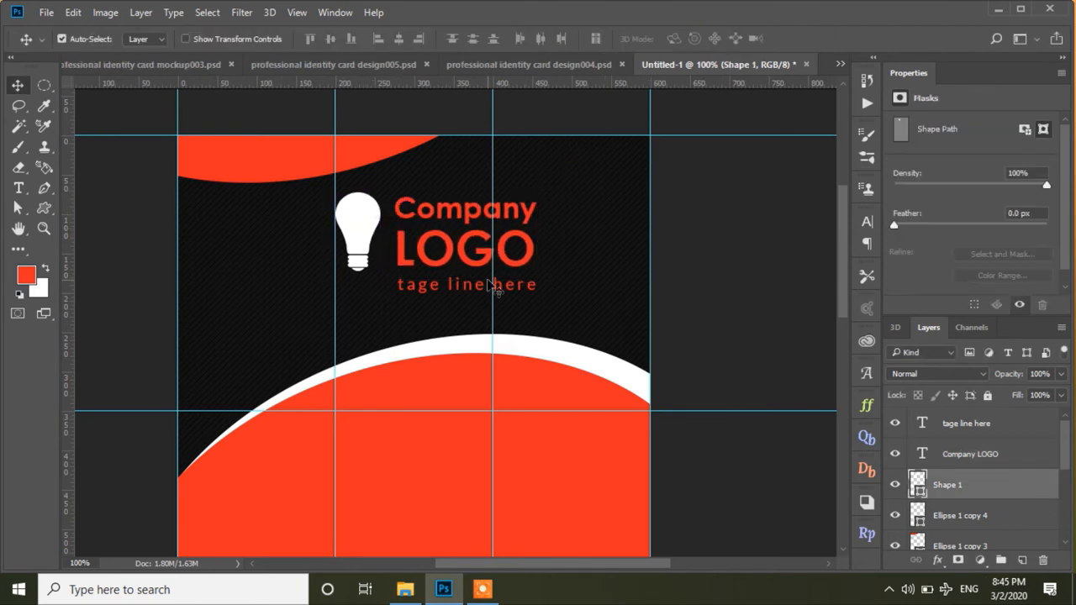
- Recolor both the "Company LOGO" text and the tagline white (ffffff)
left_click(531, 258)
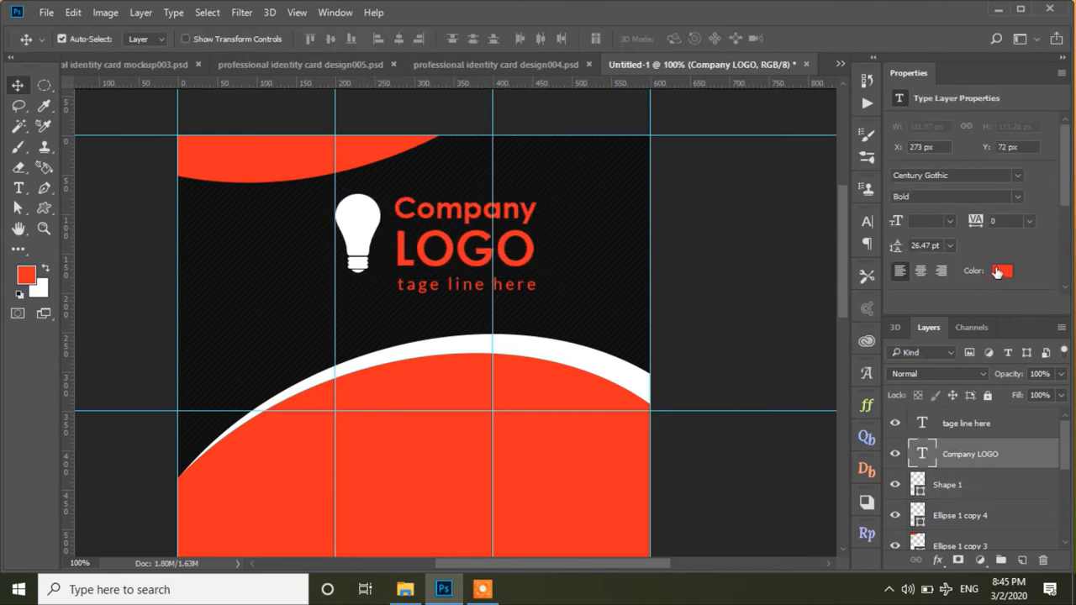
left_click(1000, 271)
type("ffffff")
left_click(960, 173)
left_click(514, 292)
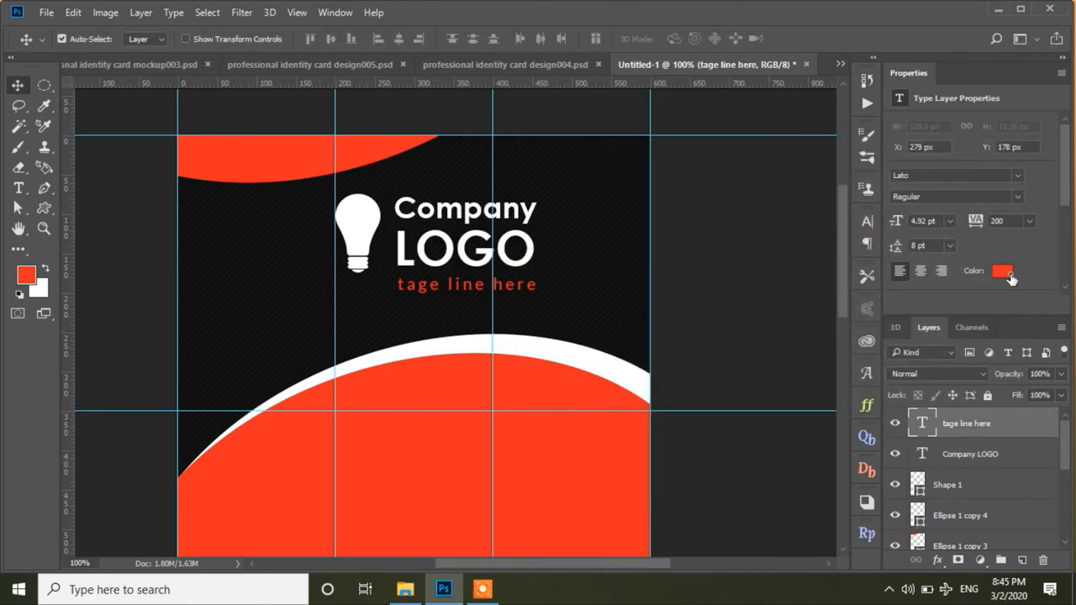
left_click(1001, 270)
type("ffffff")
left_click(966, 173)
- Recolor only the word "LOGO" with the red sampled from the card's large ellipse
left_click(18, 190)
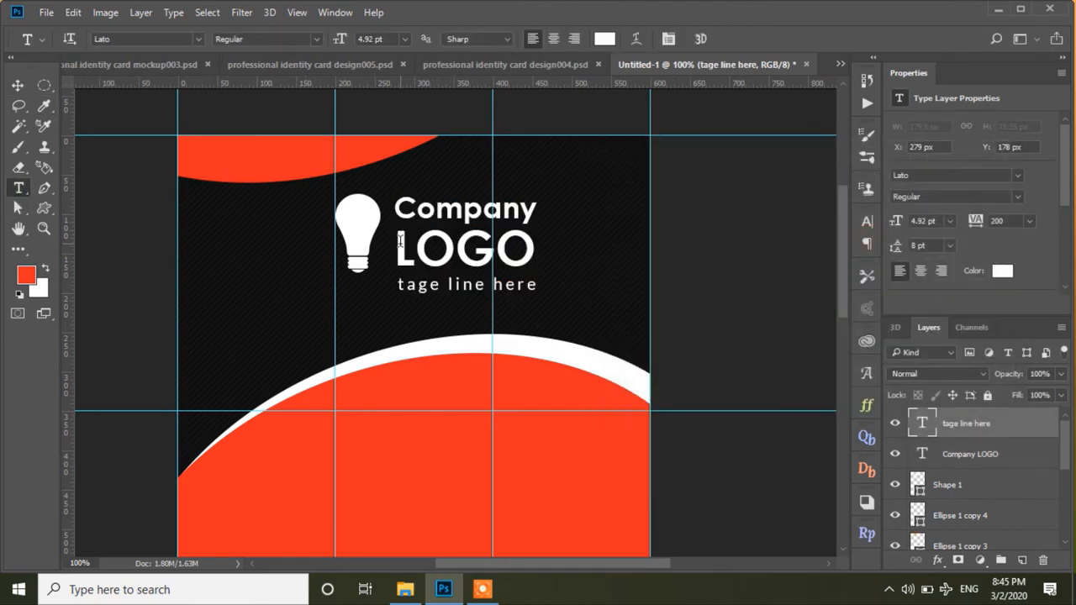
double_click(400, 245)
left_click(1001, 271)
left_click(496, 447)
left_click(966, 175)
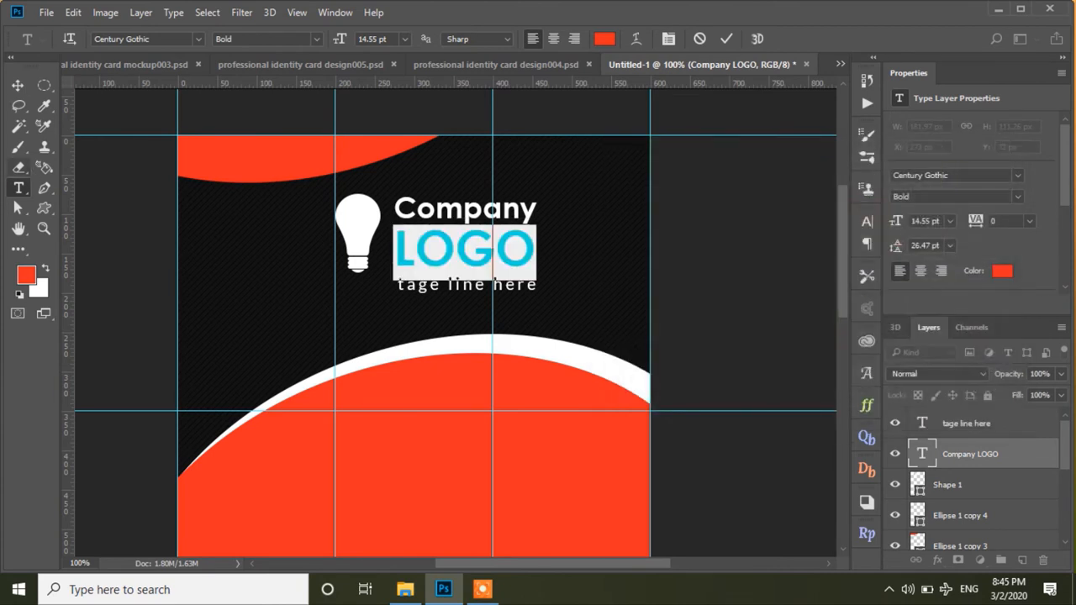
- Nudge the light bulb slightly to the right, closer to the company name
left_click(17, 85)
left_click(397, 234)
key("Right")
key("Right")
key("Right")
key("Right")
key("Right")
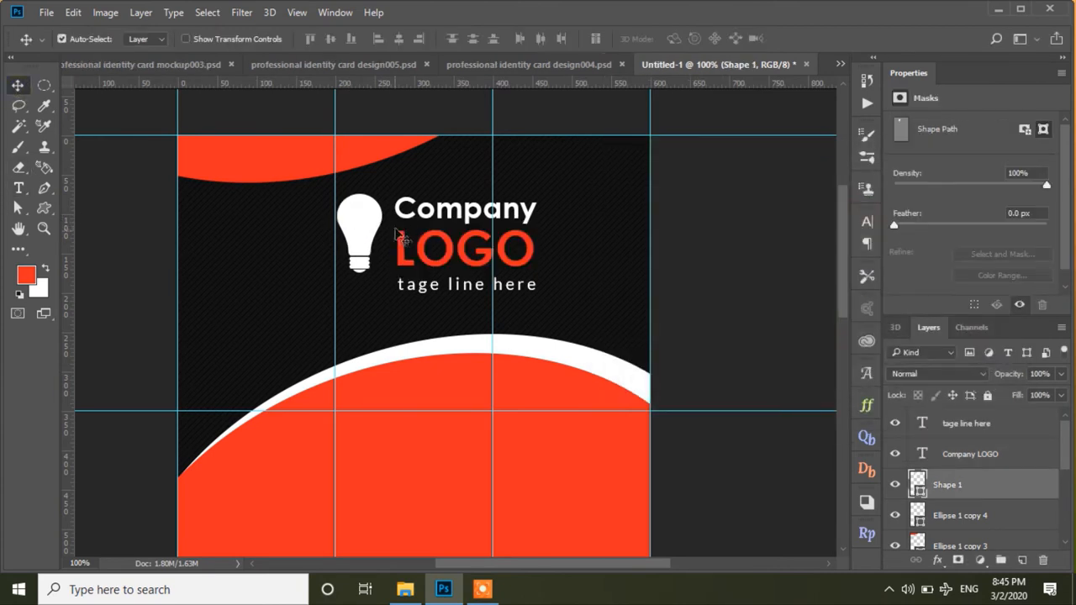
- Move the light bulb, company name and tagline together to the left so the logo group is centered on the card
left_click(409, 225, "shift")
left_click(413, 285, "shift")
left_click_drag(413, 286, 383, 285)
key("Right")
key("Right")
left_click(732, 283)
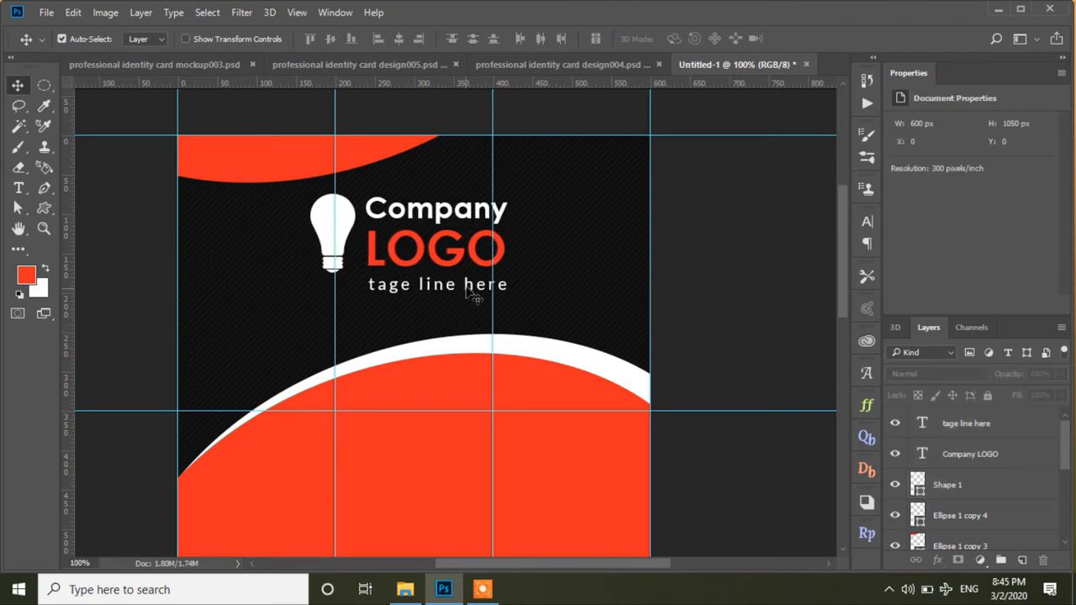
- Scale the tagline down slightly to 4.79 pt so it spans the same width as "LOGO"
left_click(463, 284)
key("ctrl+t")
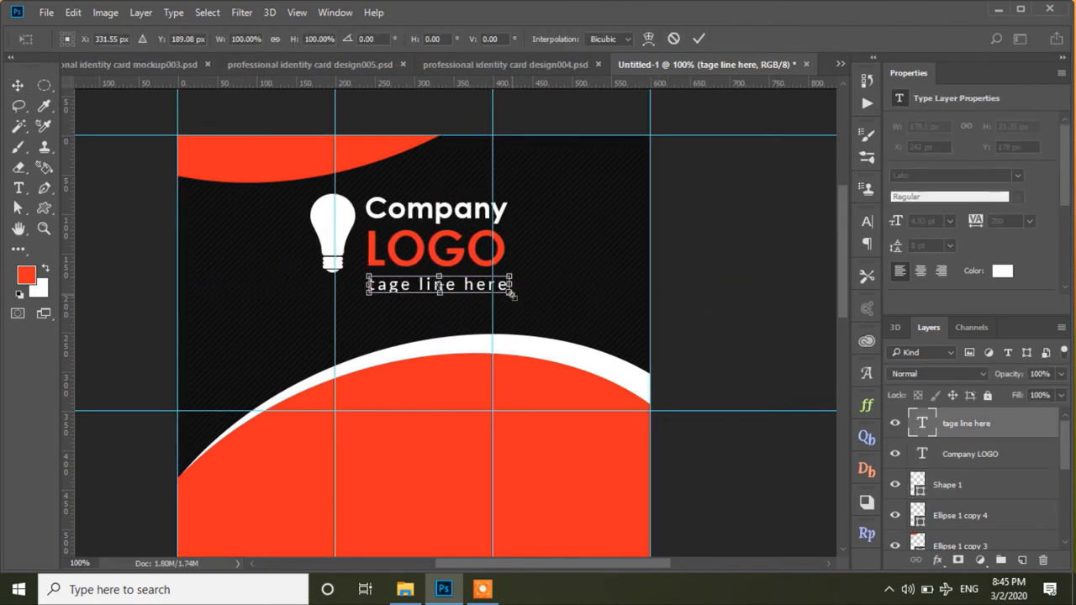
left_click_drag(510, 293, 505, 287)
key("Return")
- Move the large red ellipse, its white copy and its darker red copy together slightly down the card, away from the logo
key("z")
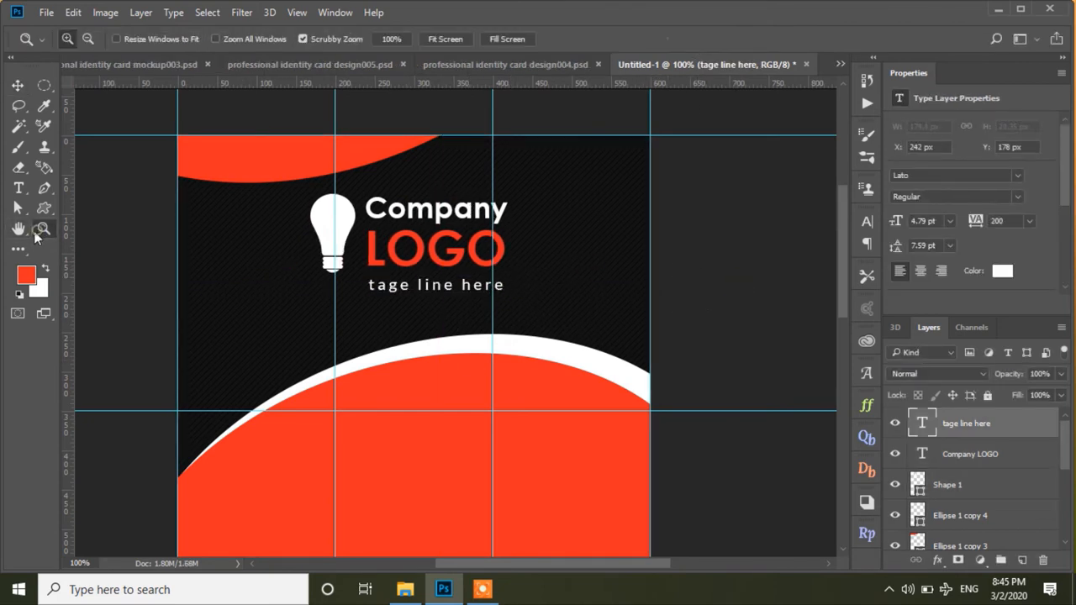
key("ctrl+minus")
key("ctrl+minus")
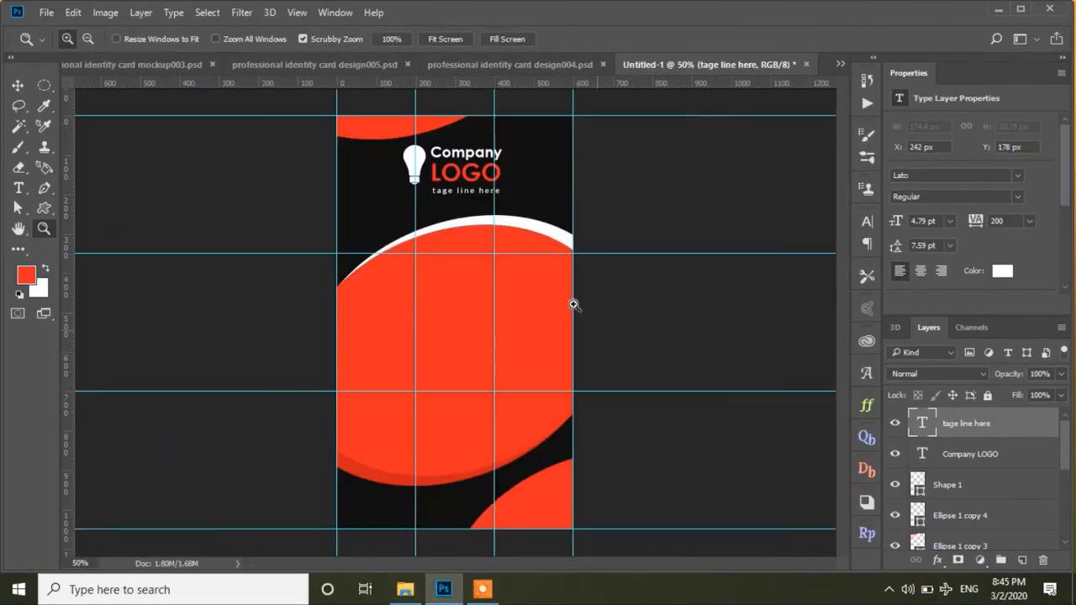
left_click(16, 85)
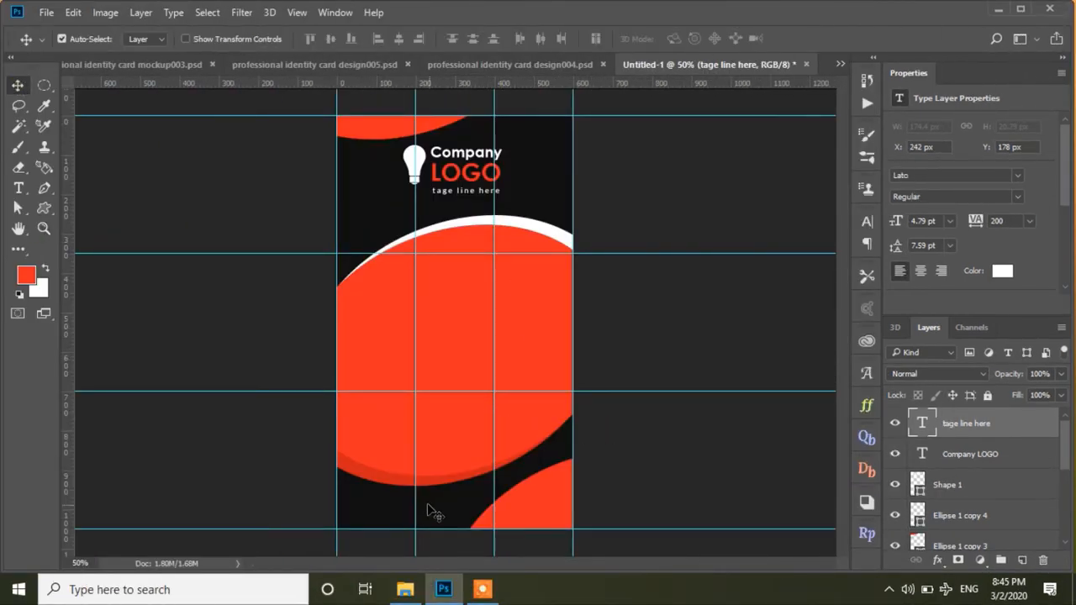
left_click(383, 486)
left_click(543, 232, "shift")
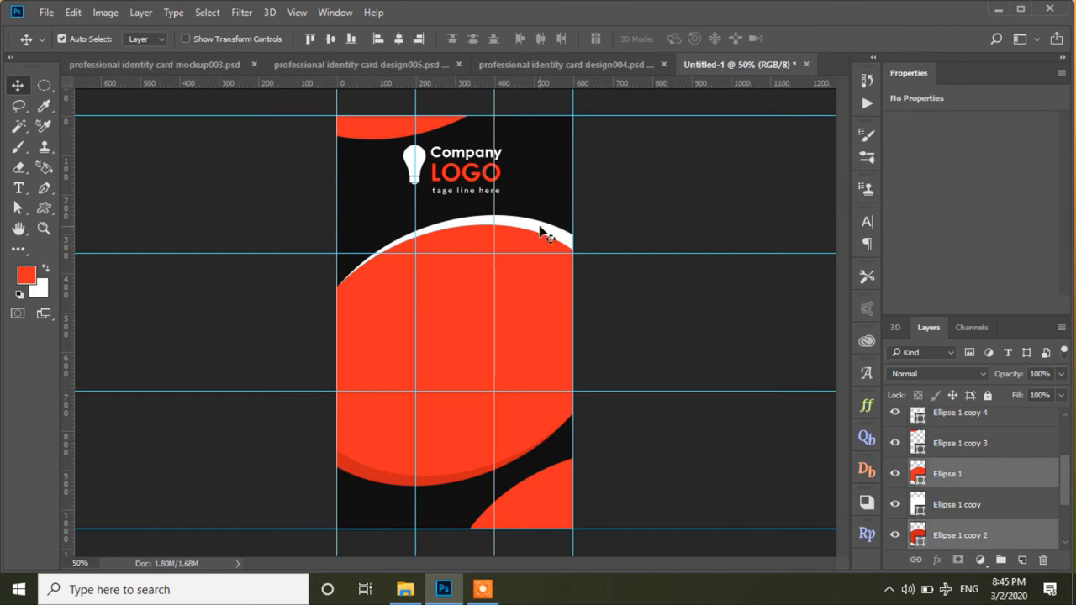
left_click(538, 225, "shift")
key("shift+Down")
key("shift+Down")
key("shift+Down")
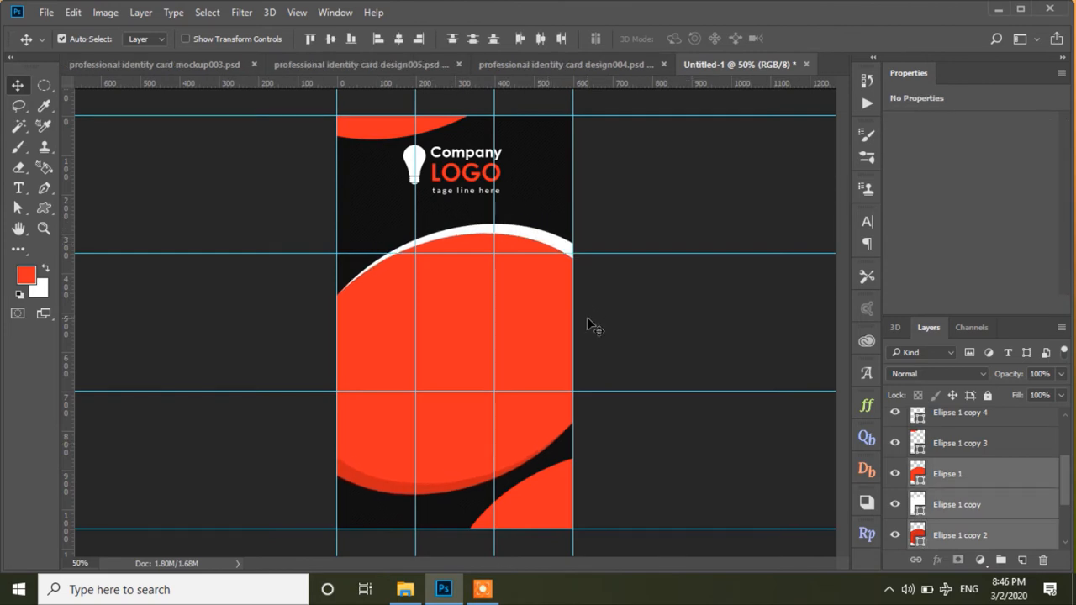
key("shift+Up")
key("shift+Up")
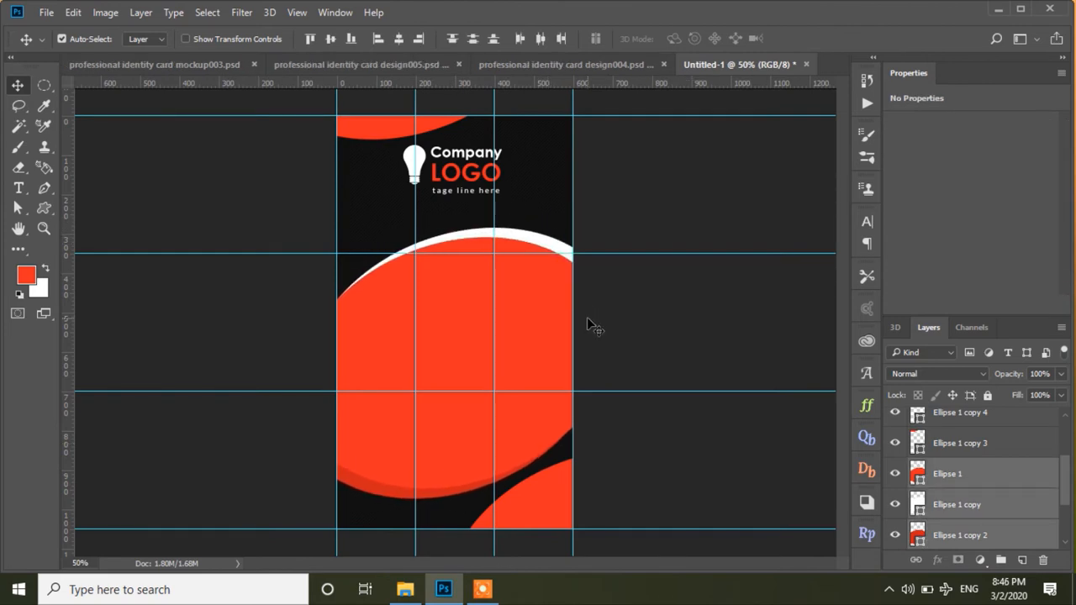
left_click(644, 333)
- Draw a black circle about 306 px in diameter over the upper part of the large red ellipse
left_click(43, 209)
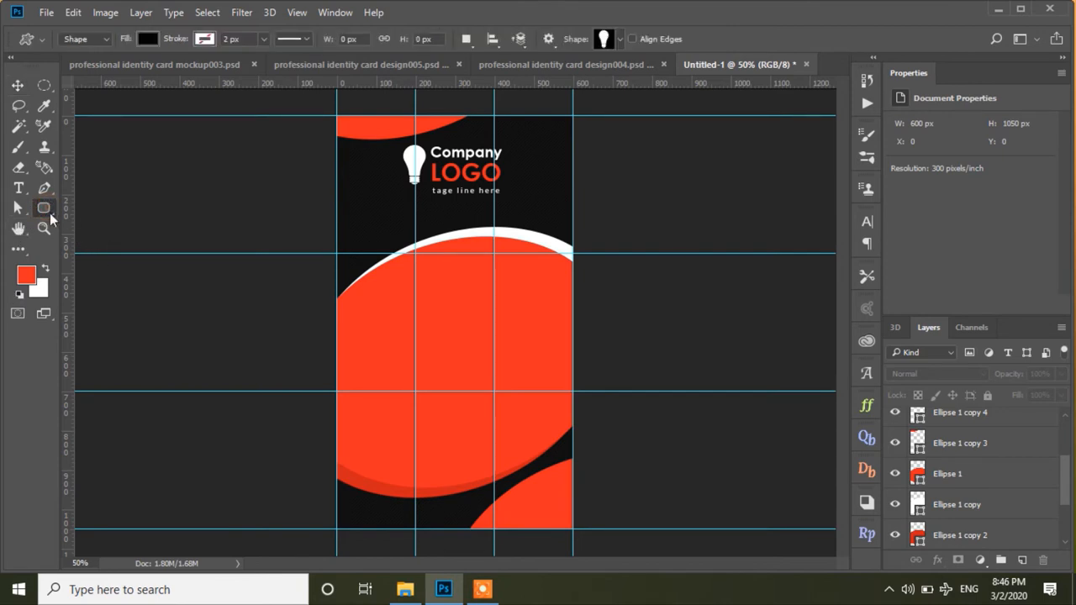
left_click(49, 211)
left_click(85, 237)
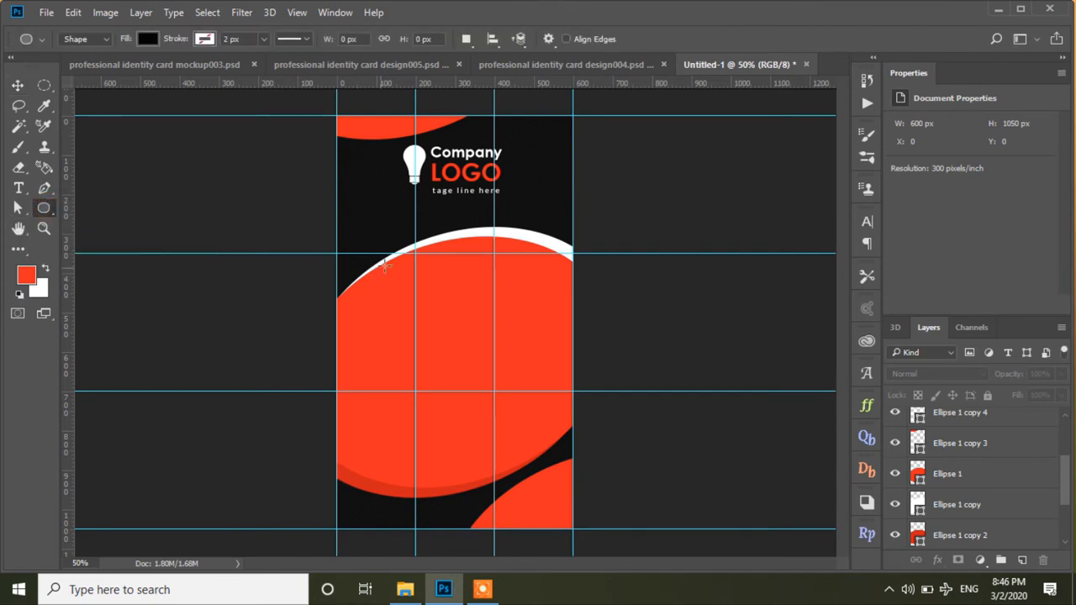
left_click_drag(426, 215, 547, 337)
- Move the black circle to the card's horizontal center, below the tagline
left_click(17, 85)
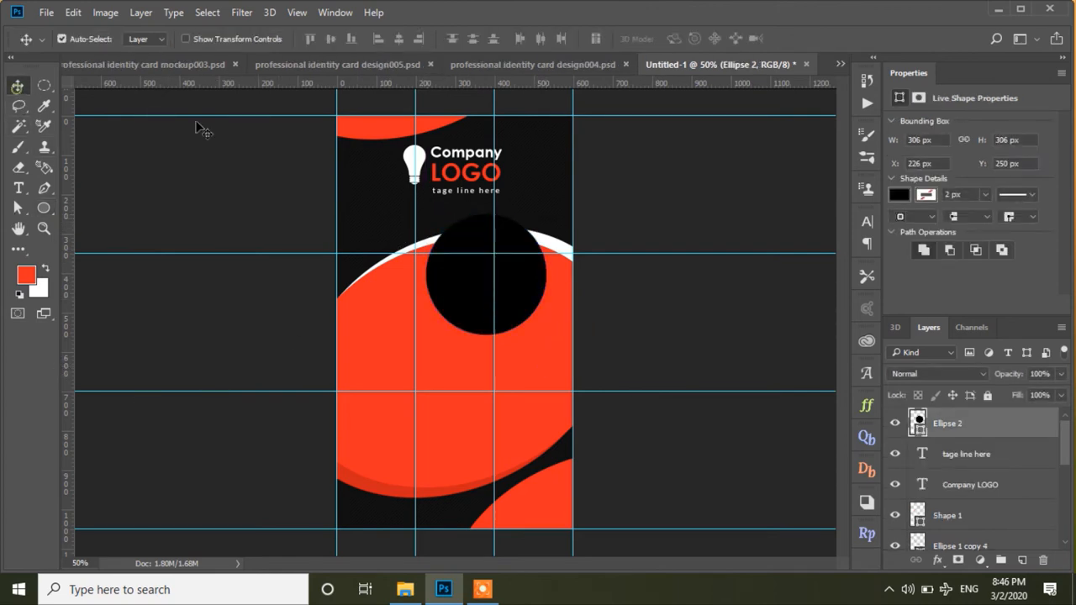
left_click_drag(476, 300, 445, 287)
key("Down")
key("Down")
key("Down")
key("Down")
key("Down")
key("Down")
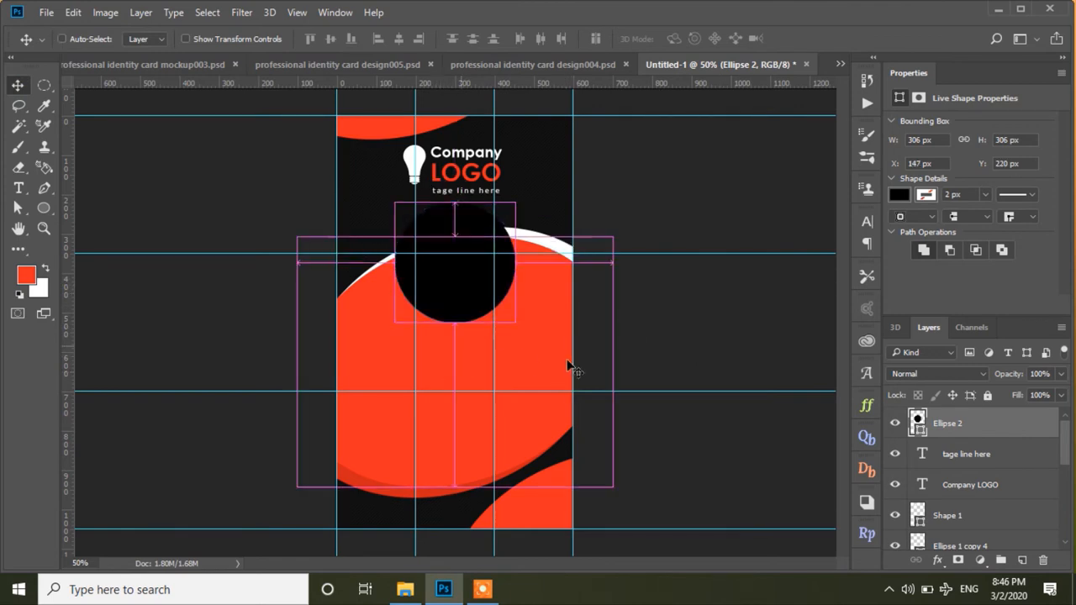
- Enlarge the black circle to about 359 px in diameter and reposition it in the middle of the card's width
key("ctrl+t")
left_click_drag(511, 322, 530, 345)
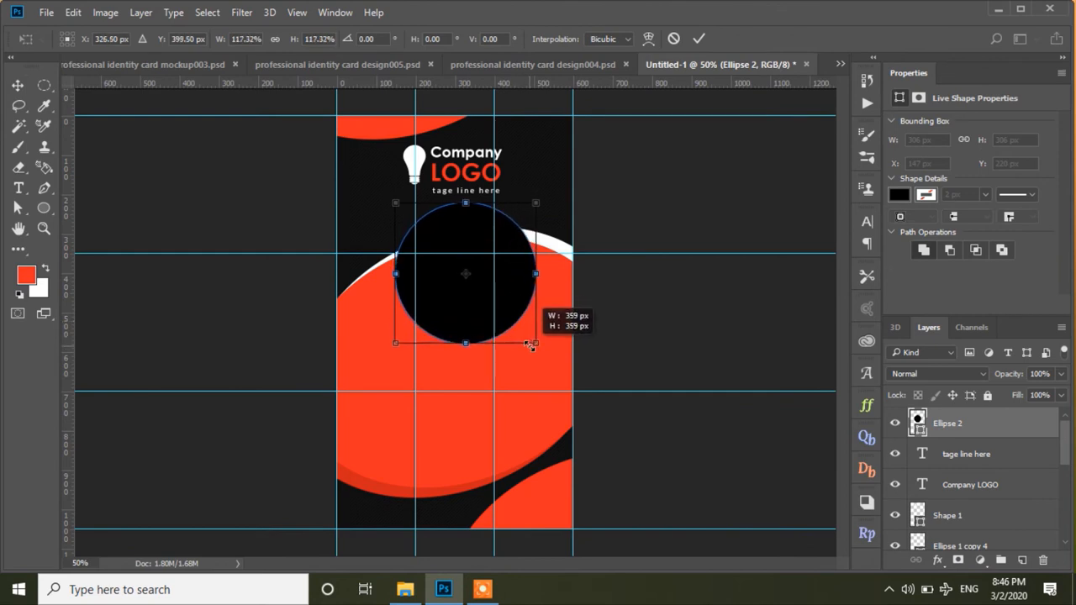
left_click_drag(463, 308, 453, 308)
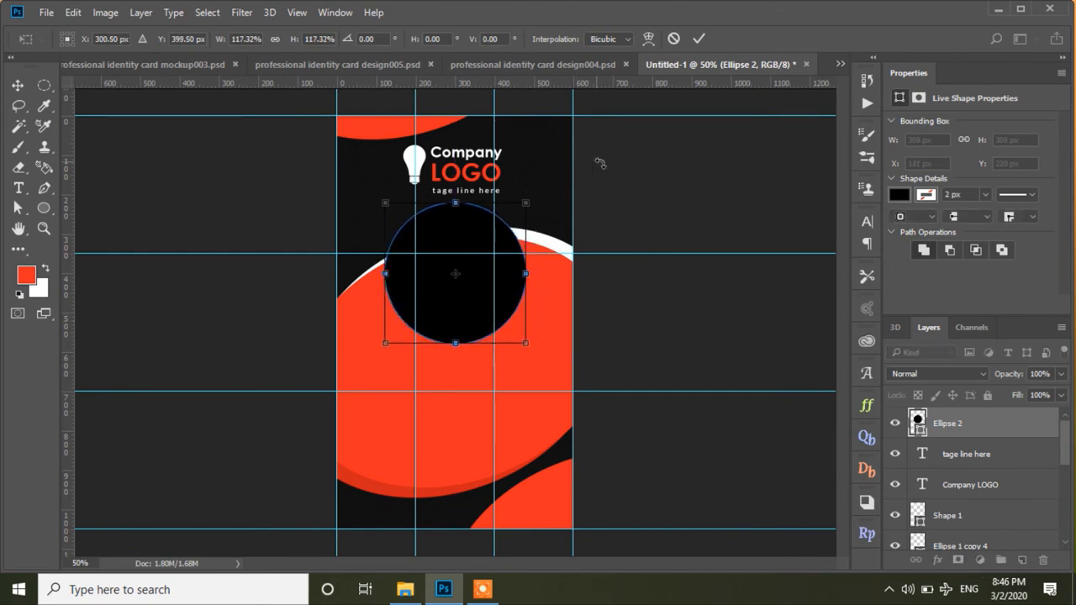
left_click(698, 38)
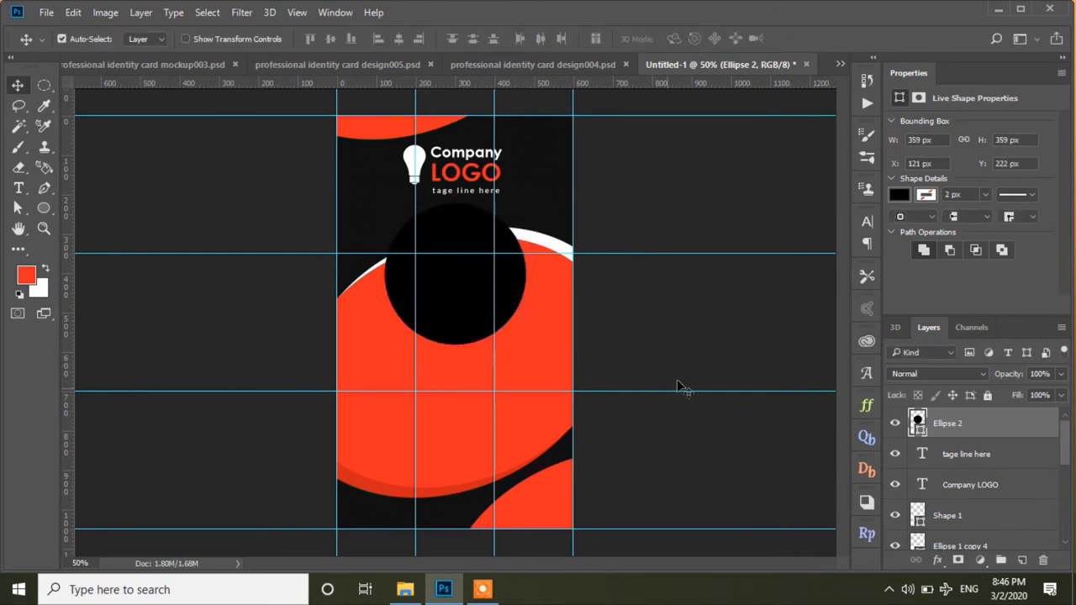
- Align the black circle's horizontal center with the card background
left_click(651, 322)
left_click(463, 285)
left_click(551, 200, "shift")
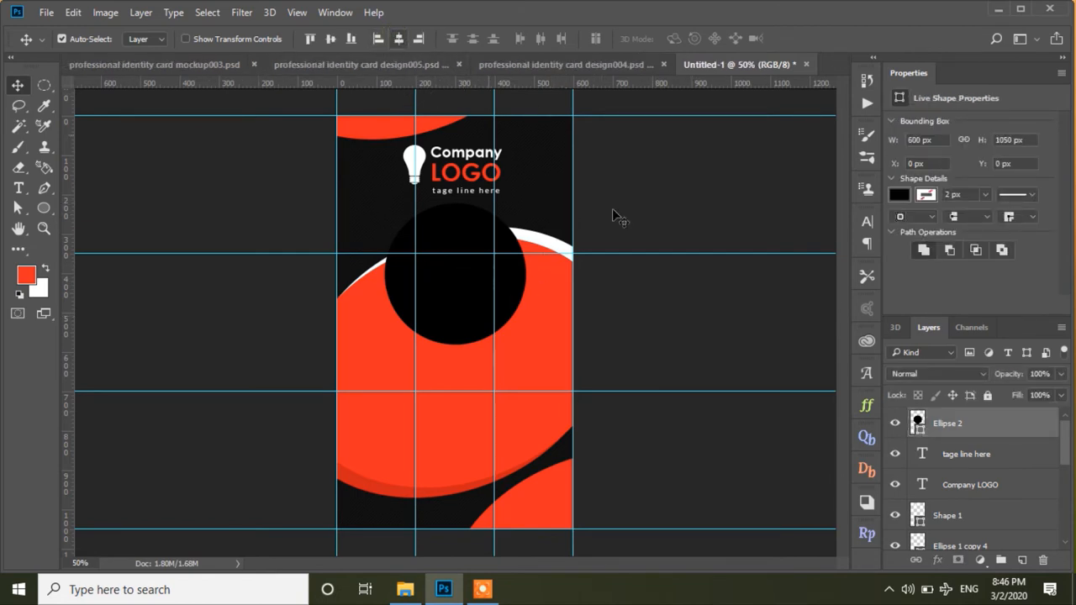
left_click(684, 200)
- Duplicate the black circle and shrink the copy around its center to about 307 px in diameter
left_click(480, 319)
right_click(958, 424)
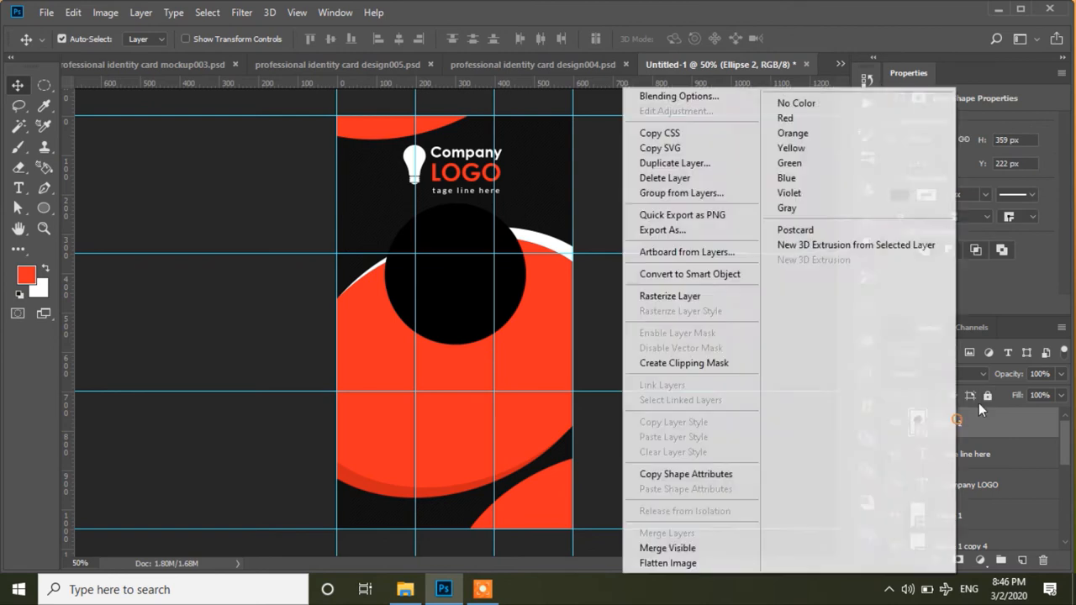
left_click(682, 164)
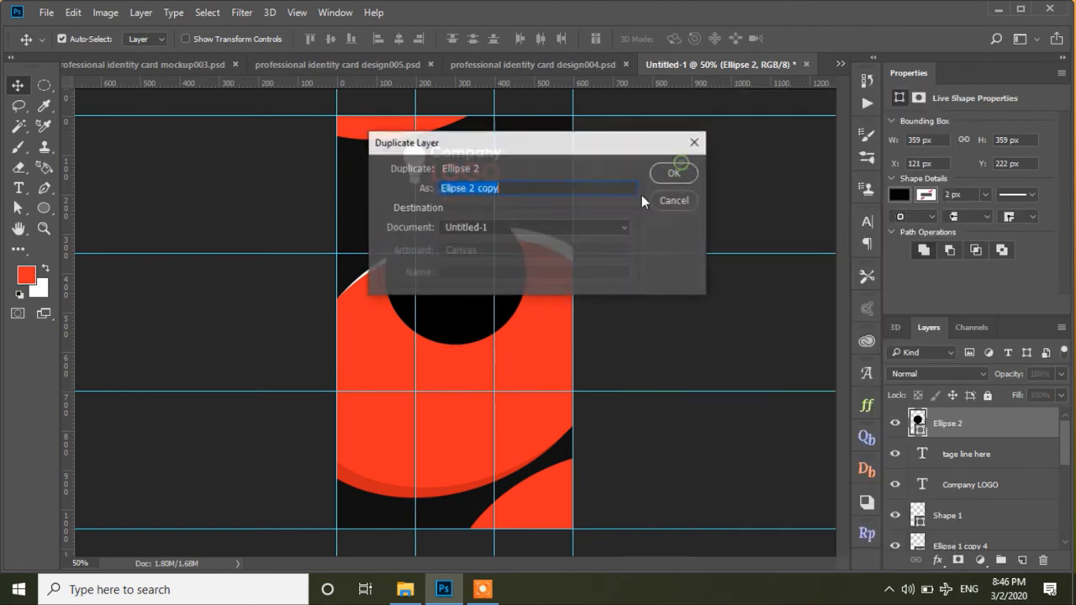
left_click(679, 173)
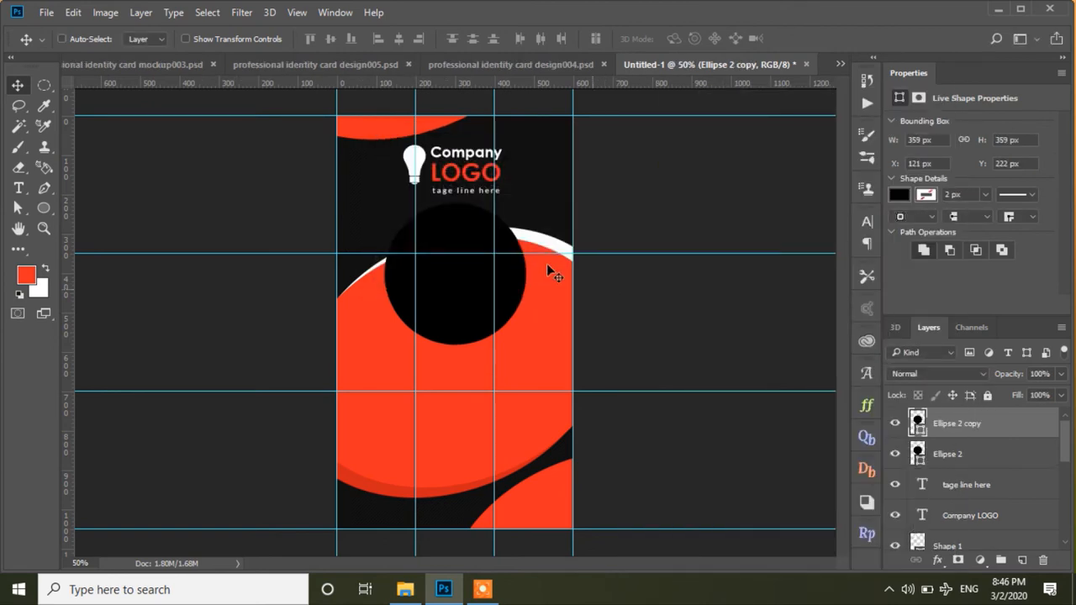
key("ctrl+t")
left_click_drag(528, 204, 519, 214)
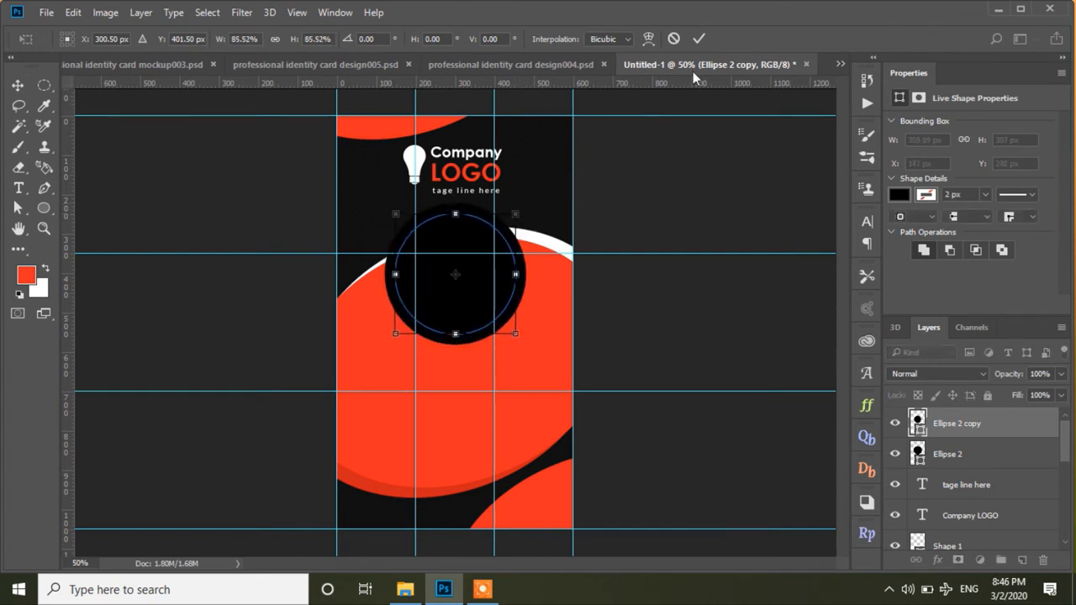
left_click(697, 40)
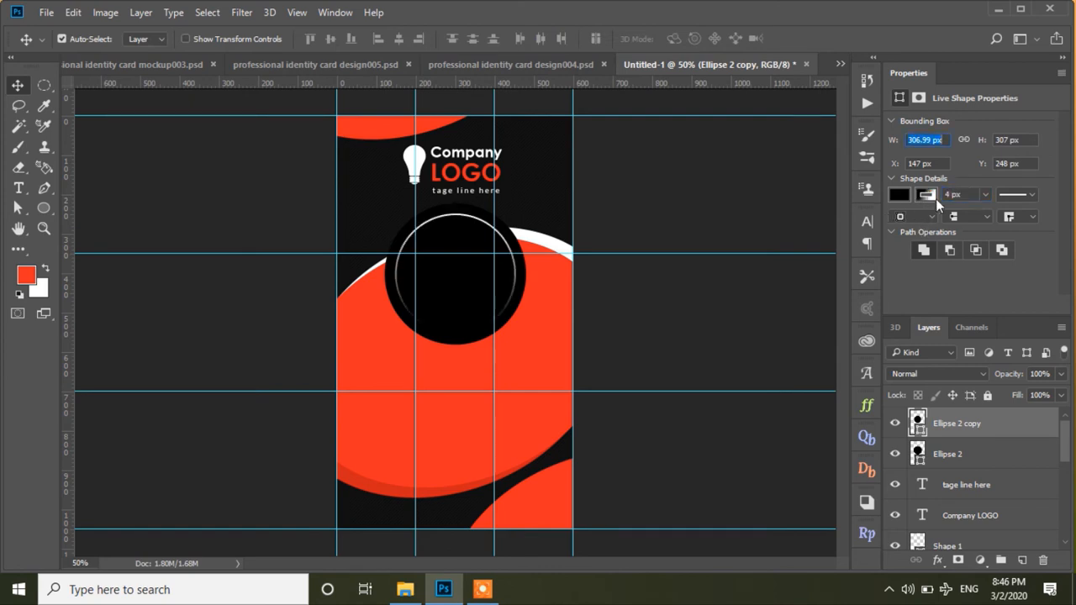
- Give the smaller inner circle a solid white 4 px stroke
left_click(925, 194)
left_click(942, 228)
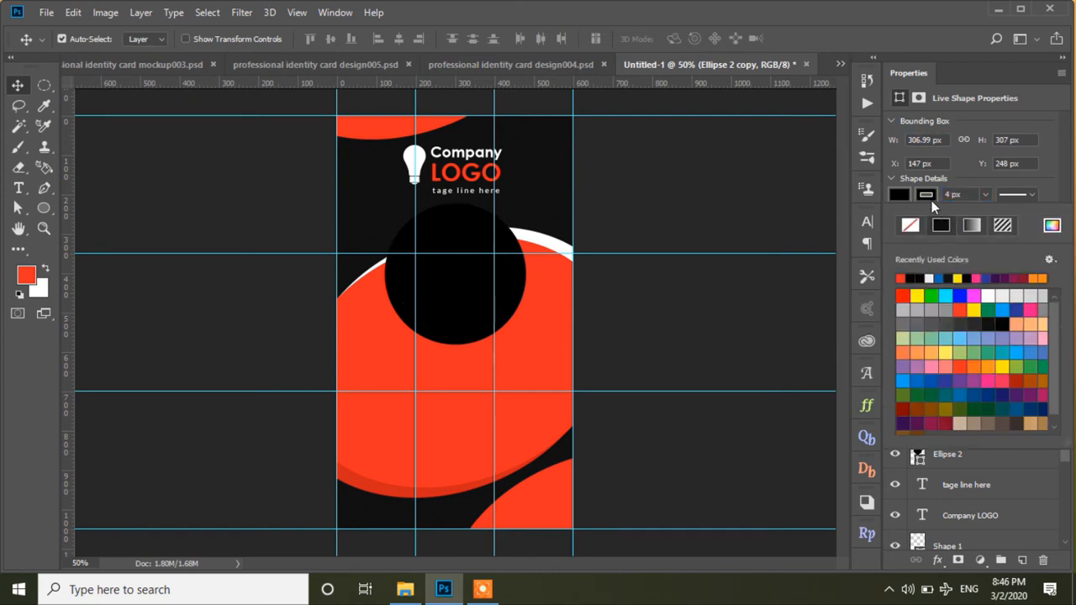
left_click(652, 202)
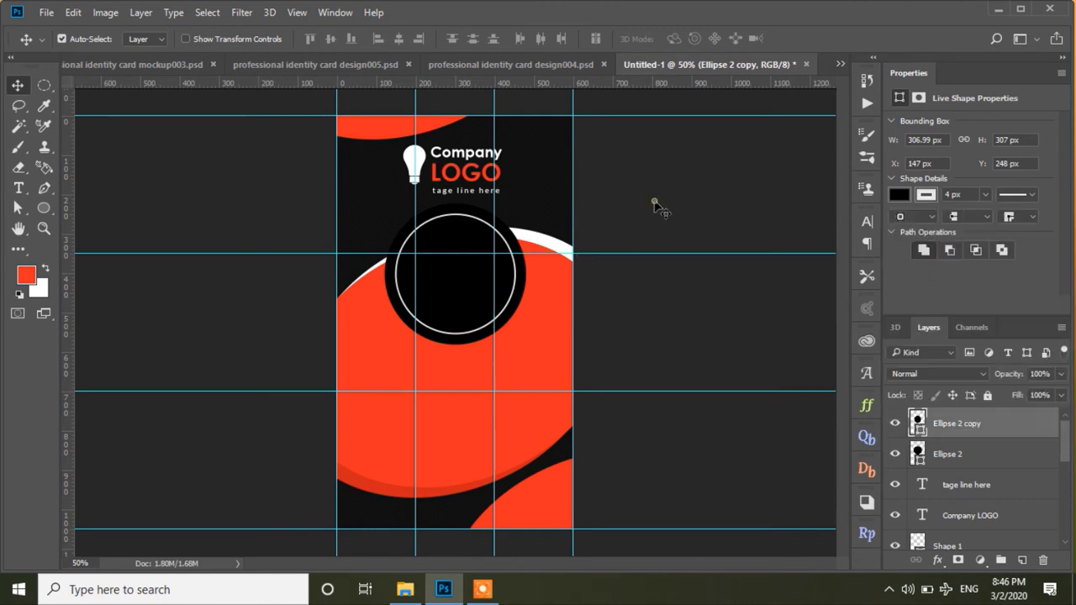
left_click(652, 201)
- Recolor the larger circle behind the photo frame with the darker red sampled from the big ellipse's lower edge
left_click(521, 286)
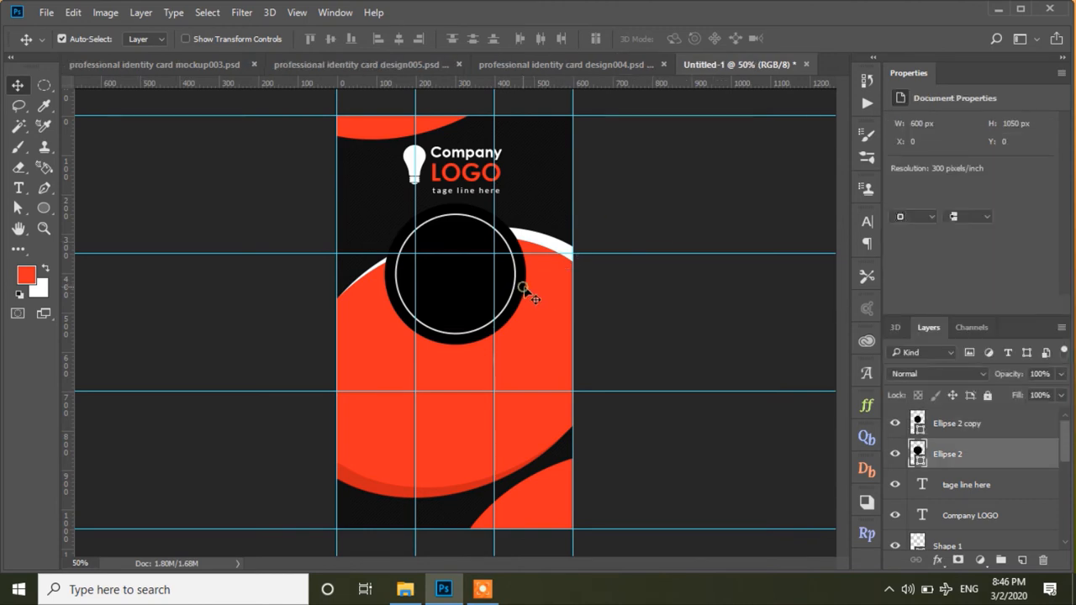
double_click(917, 454)
left_click(365, 488)
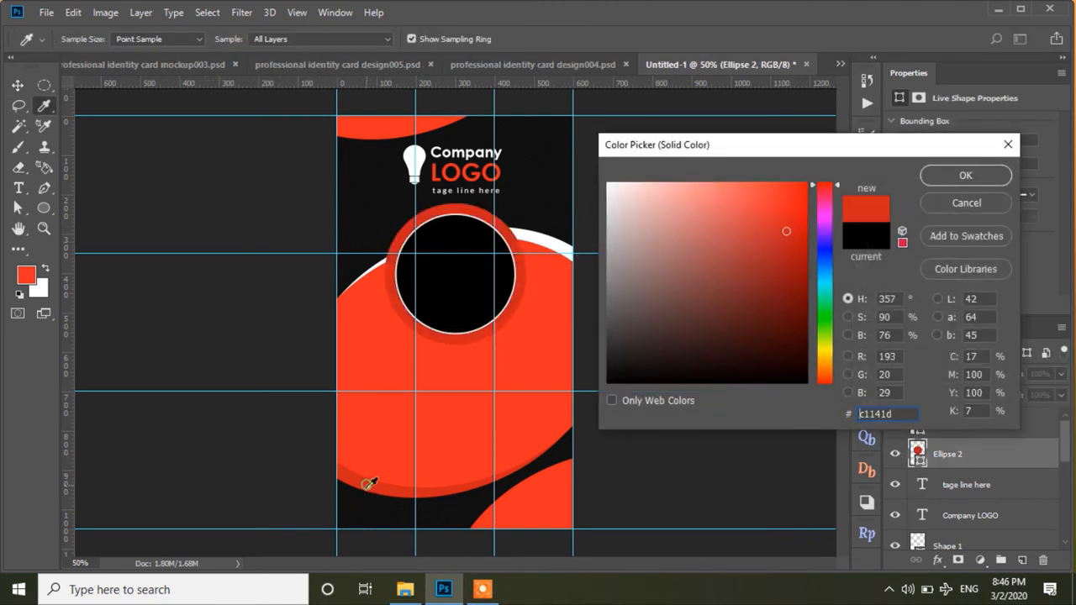
left_click(954, 175)
key("v")
left_click(631, 314)
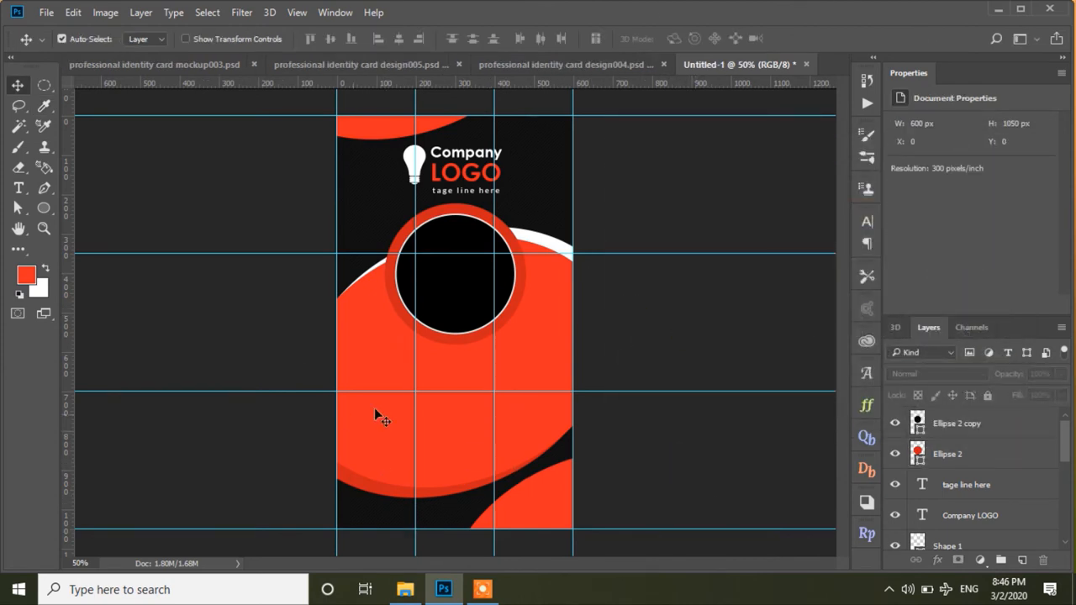
- Check the design005 reference, switch to professional identity card design004.psd and show Group 1 instead of Group 1 copy
left_click(301, 66)
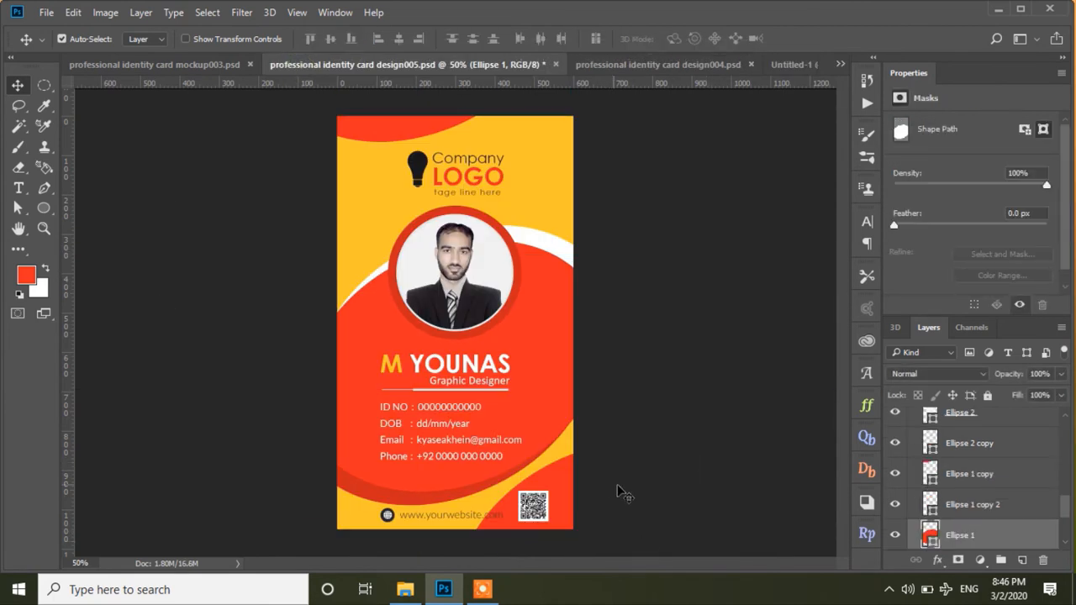
left_click(661, 445)
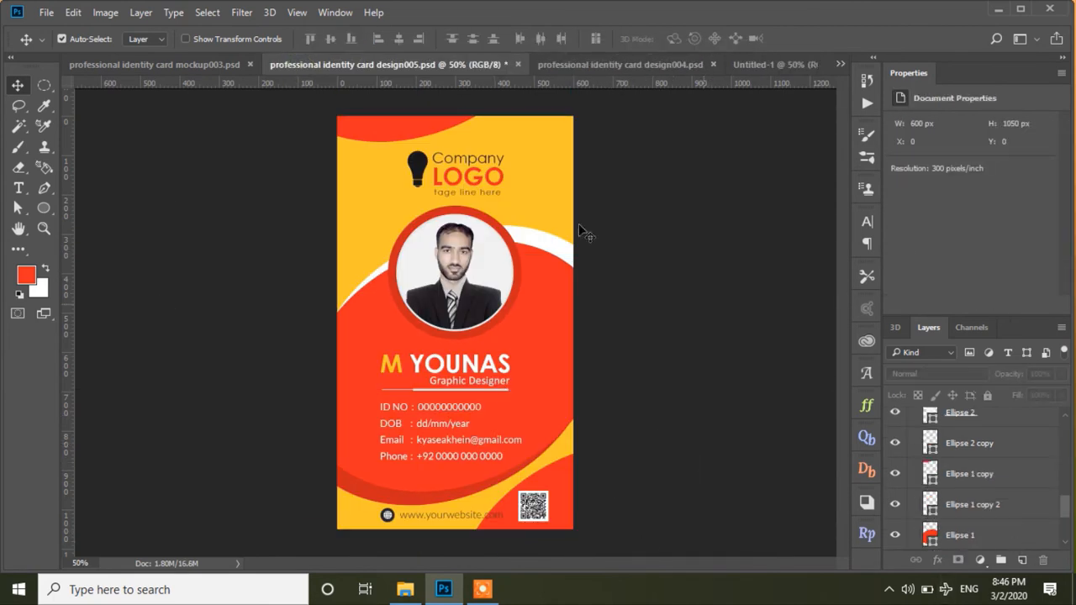
left_click(578, 67)
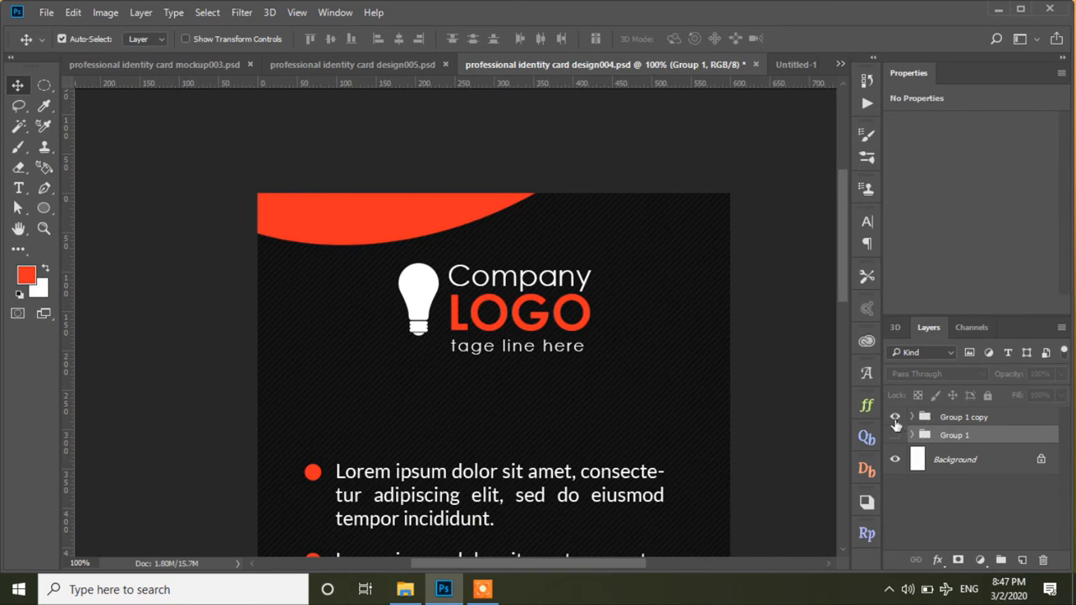
left_click(895, 417)
left_click(895, 435)
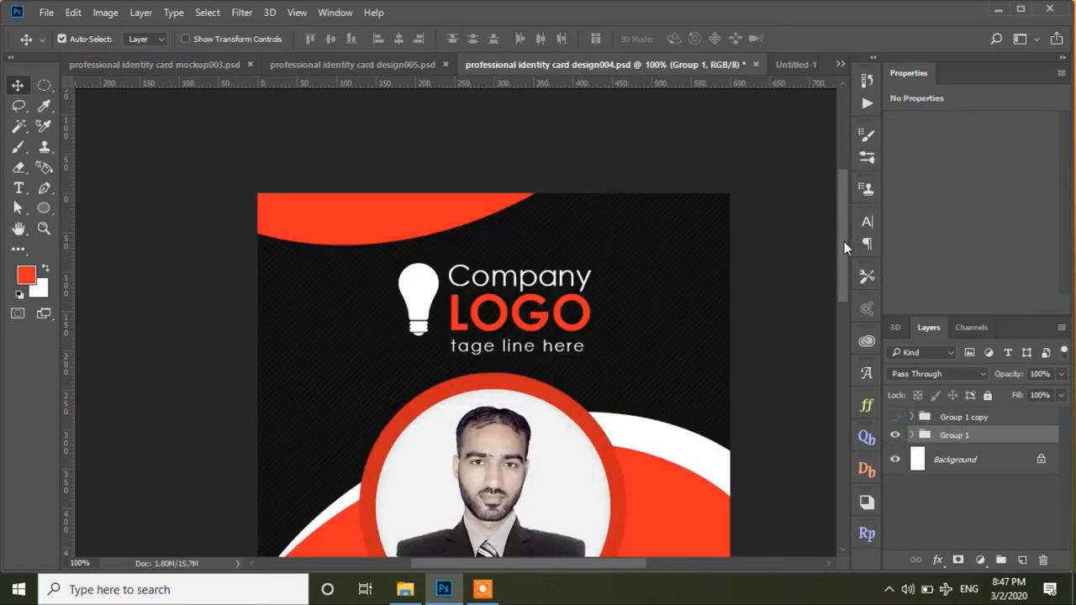
left_click_drag(843, 241, 835, 324)
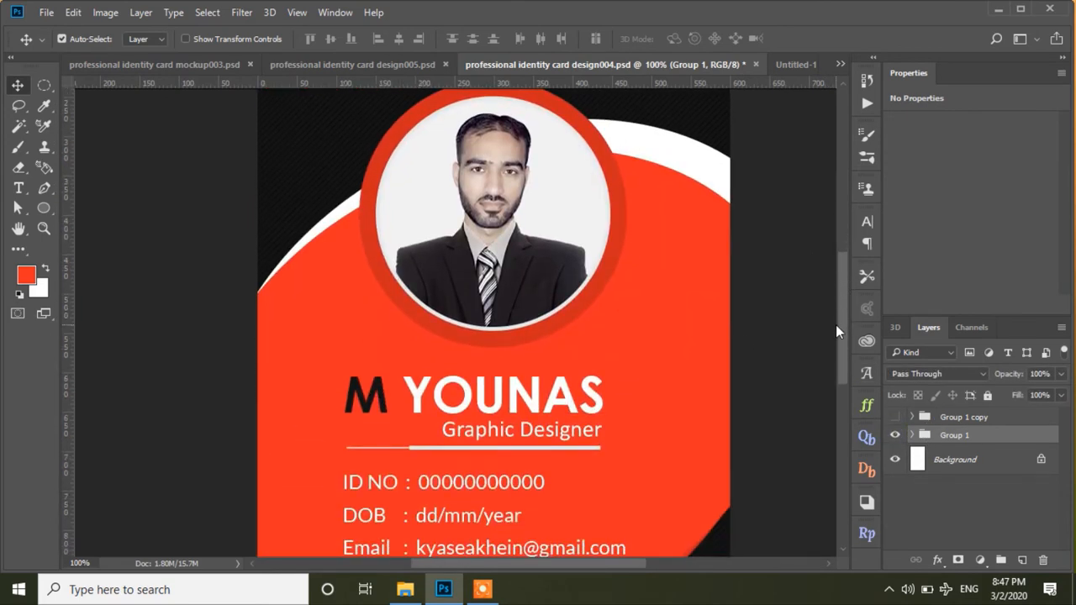
- Copy the portrait photo from design004 into the Untitled-1 card and position it over the inner circle
left_click(490, 202)
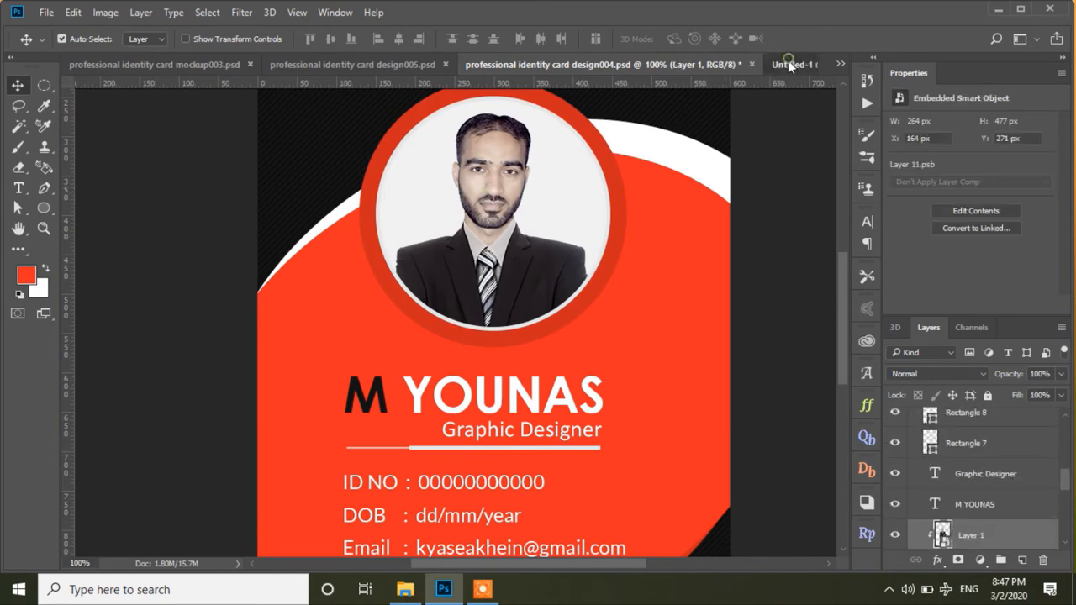
left_click(788, 60)
left_click(461, 288)
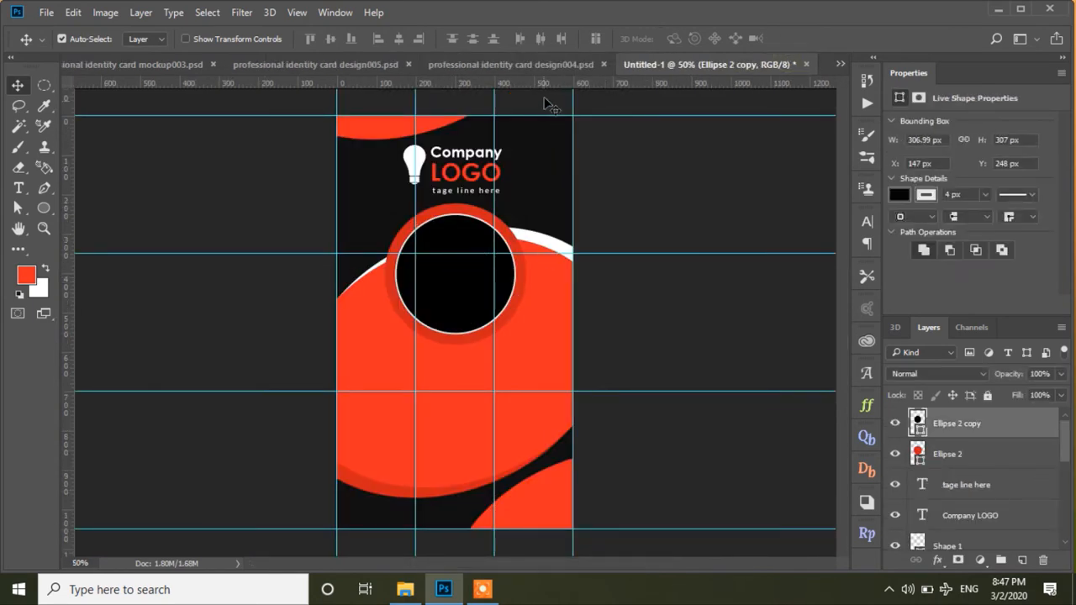
left_click(509, 65)
left_click_drag(490, 206, 376, 494)
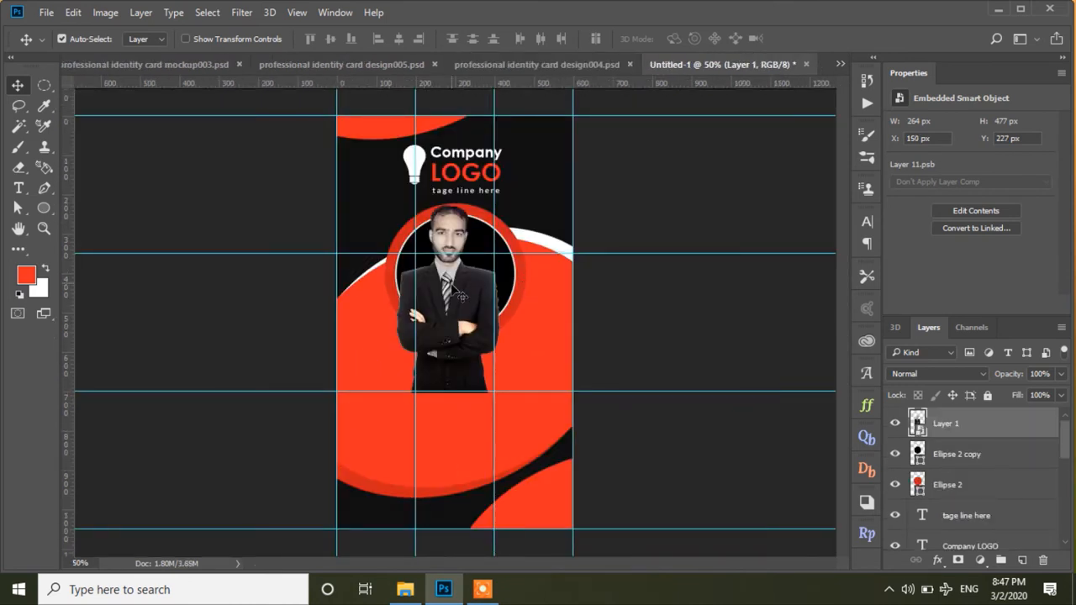
left_click_drag(454, 288, 466, 308)
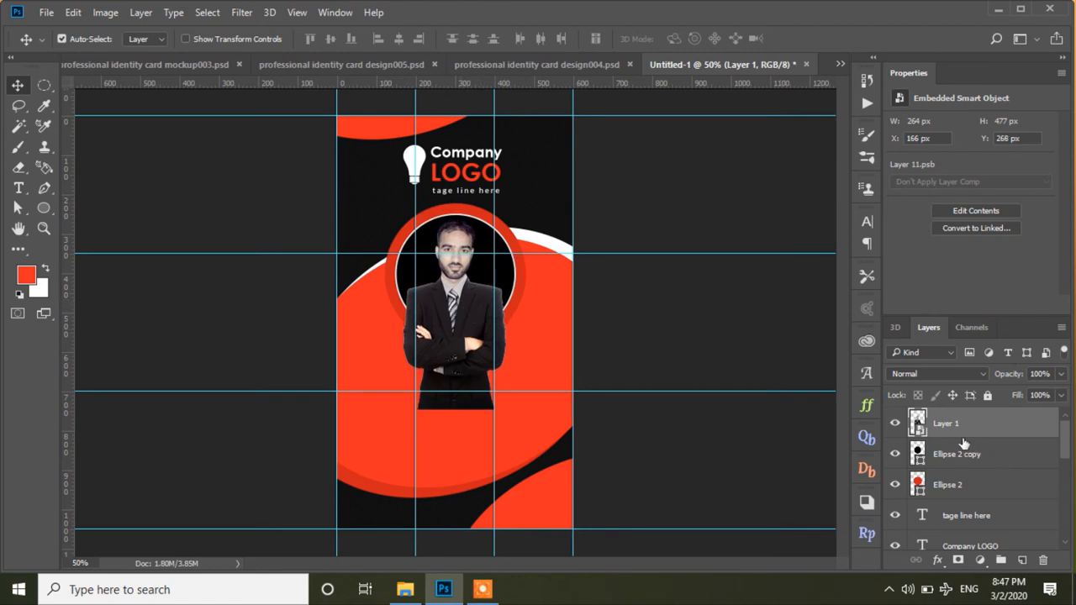
- Clip the portrait to the inner circle and change that circle's fill from black to a very light gray
left_click(957, 434, "alt")
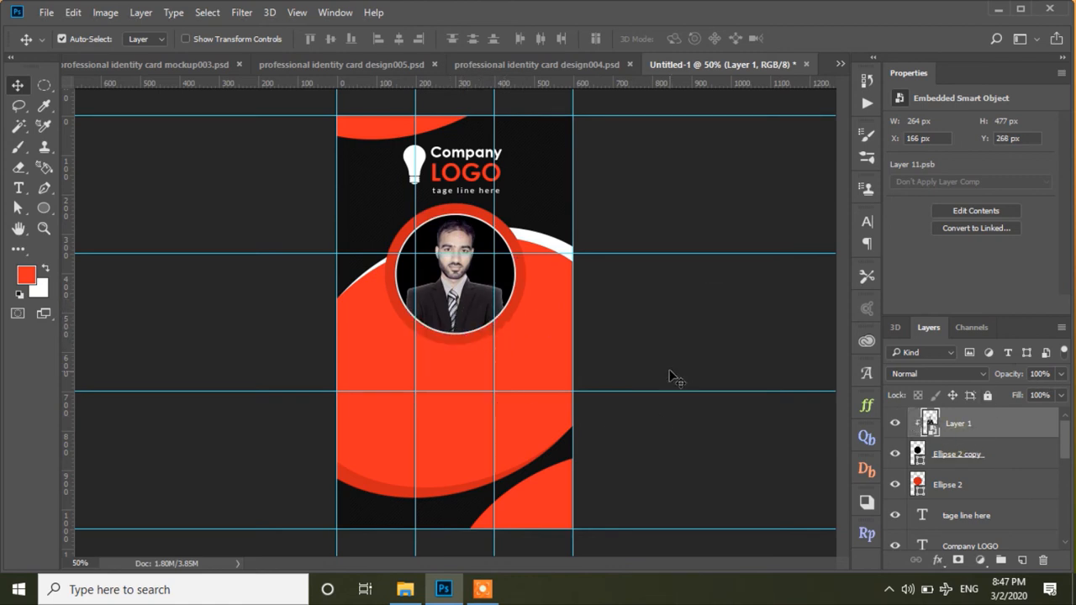
double_click(916, 455)
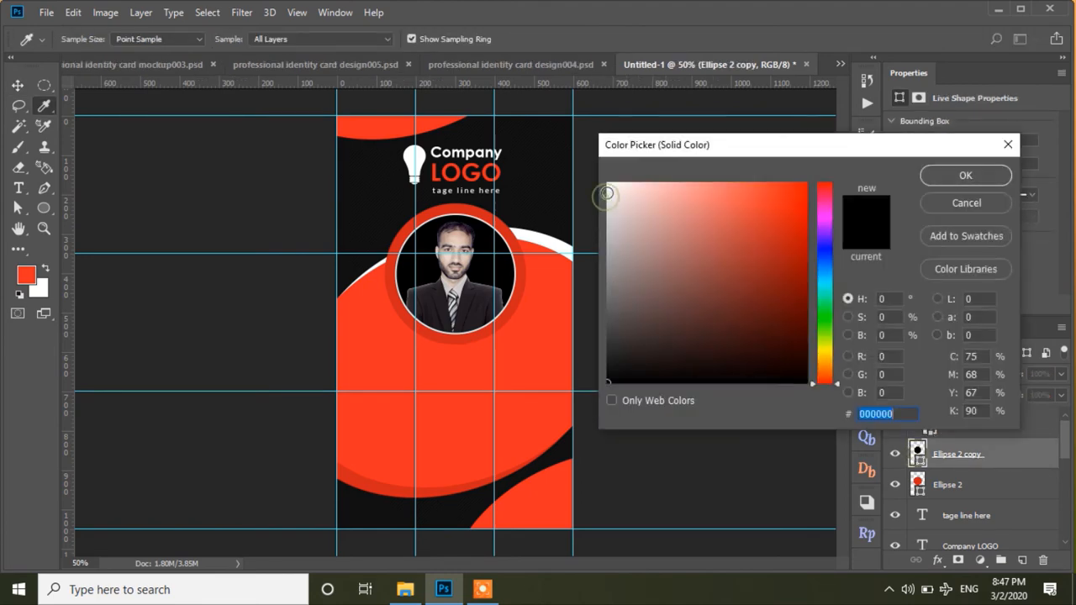
left_click(607, 202)
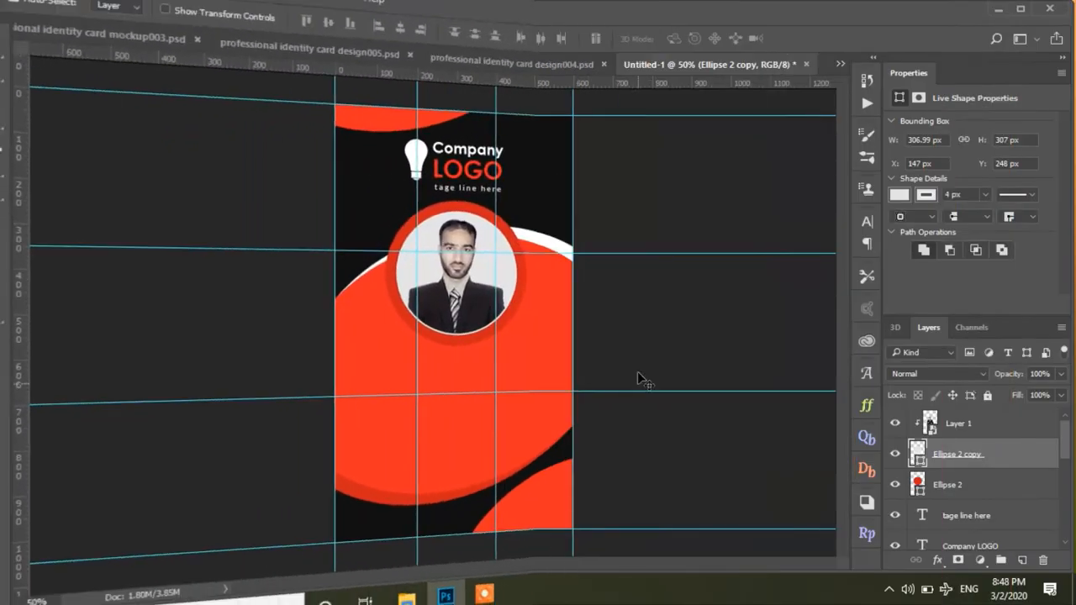
left_click(677, 341)
- Copy the name, job title, contact details, website and QR code layers from design004 into the Untitled-1 card above Ellipse 1
left_click(377, 443)
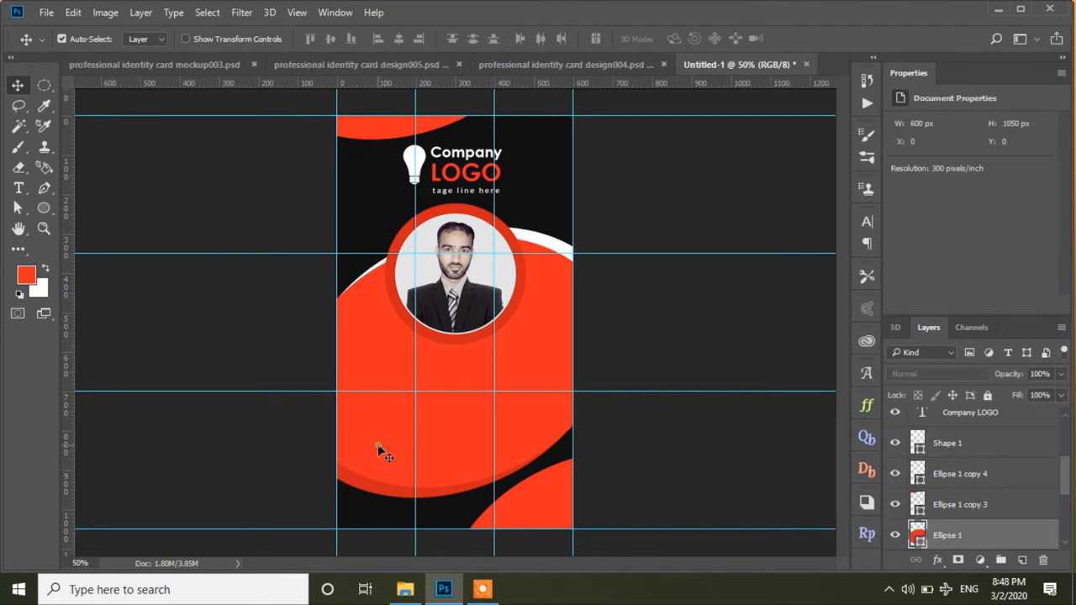
left_click(504, 67)
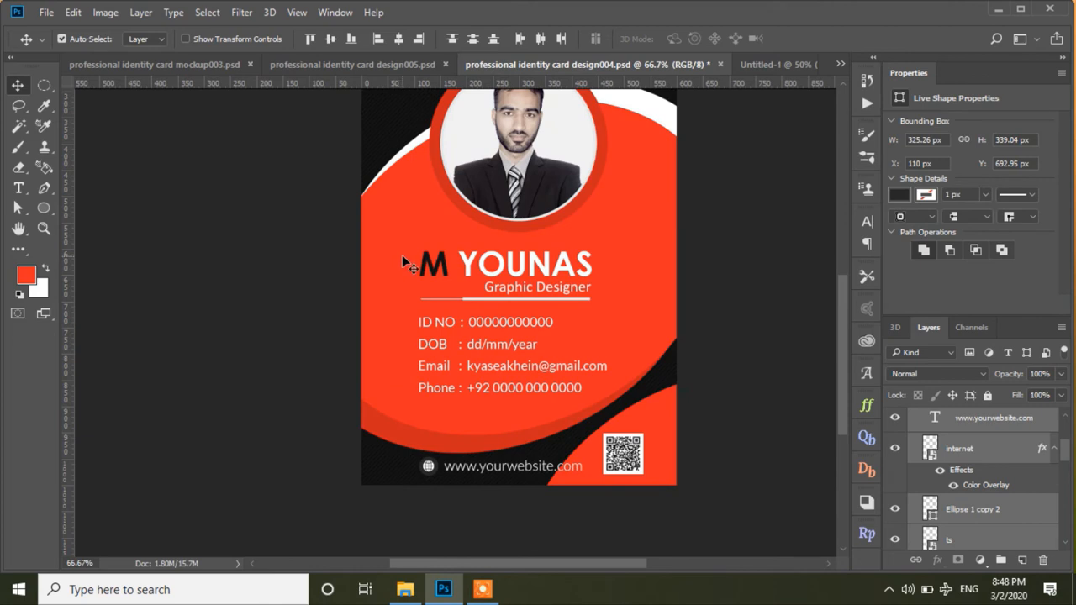
left_click_drag(403, 256, 599, 300)
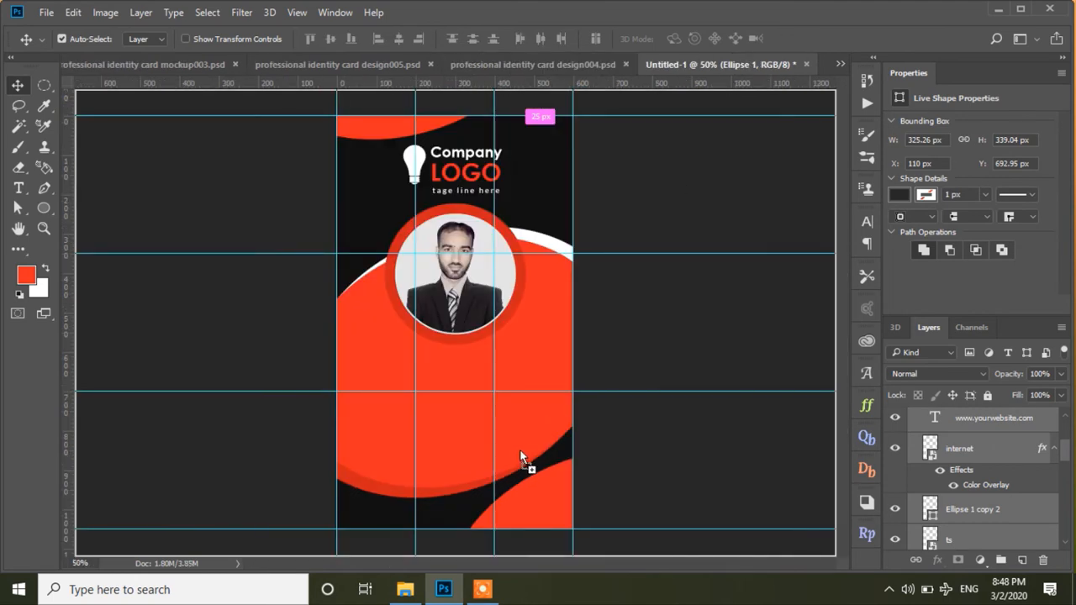
left_click_drag(520, 448, 583, 372)
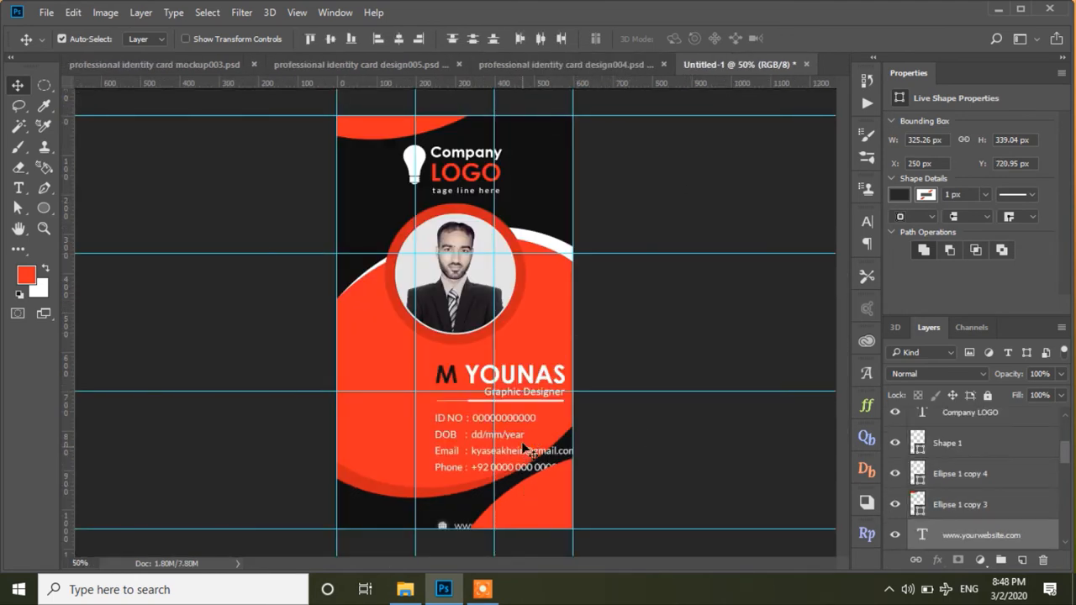
- Move the copied details 142 px left and 30 px up so they sit centered below the portrait
left_click_drag(524, 381, 456, 368)
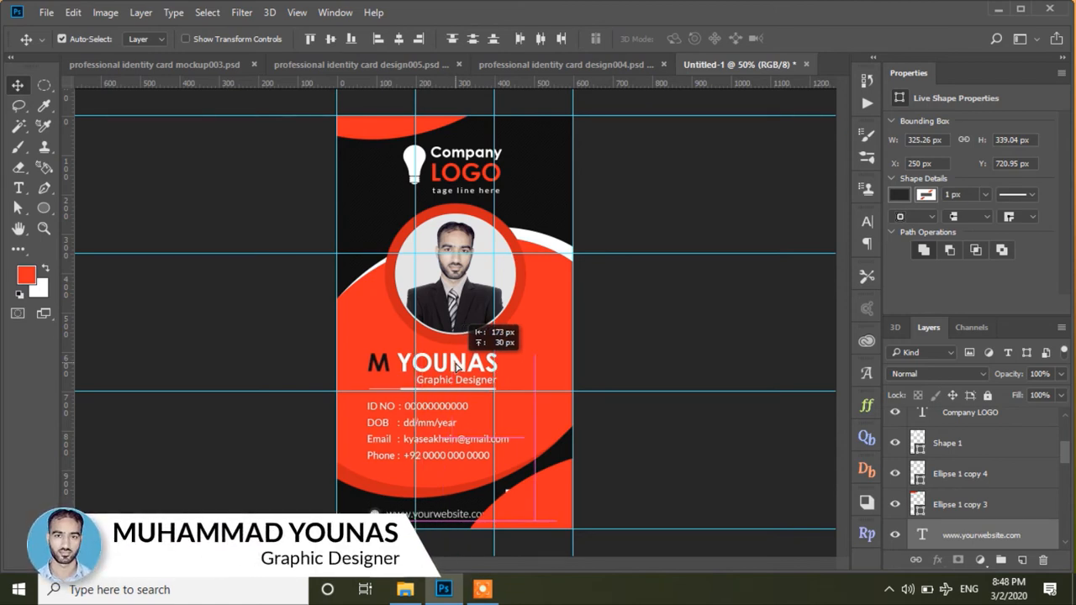
left_click_drag(457, 368, 463, 367)
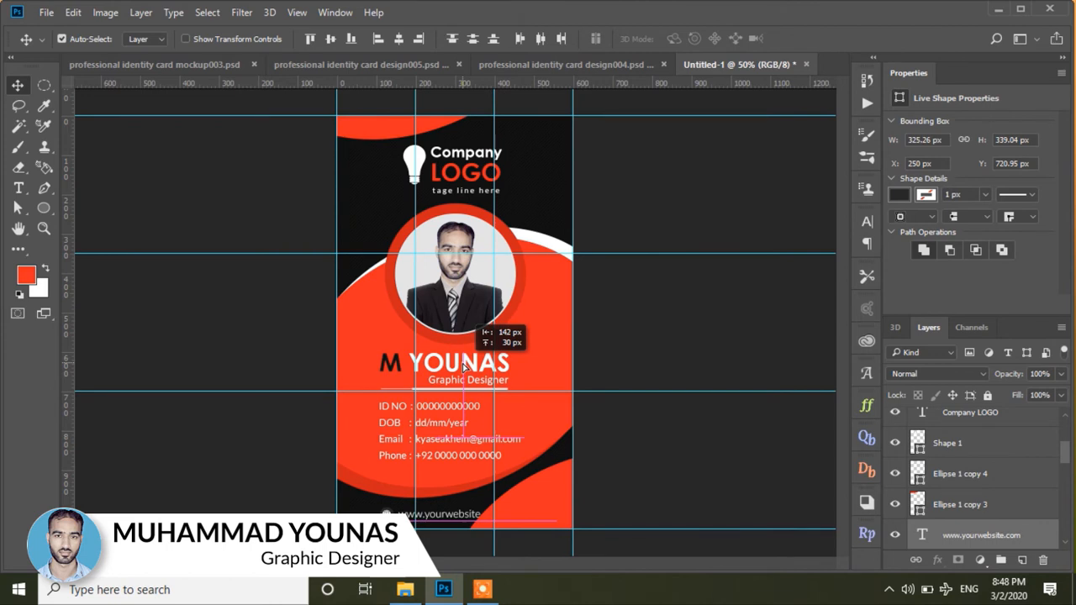
left_click_drag(463, 368, 463, 367)
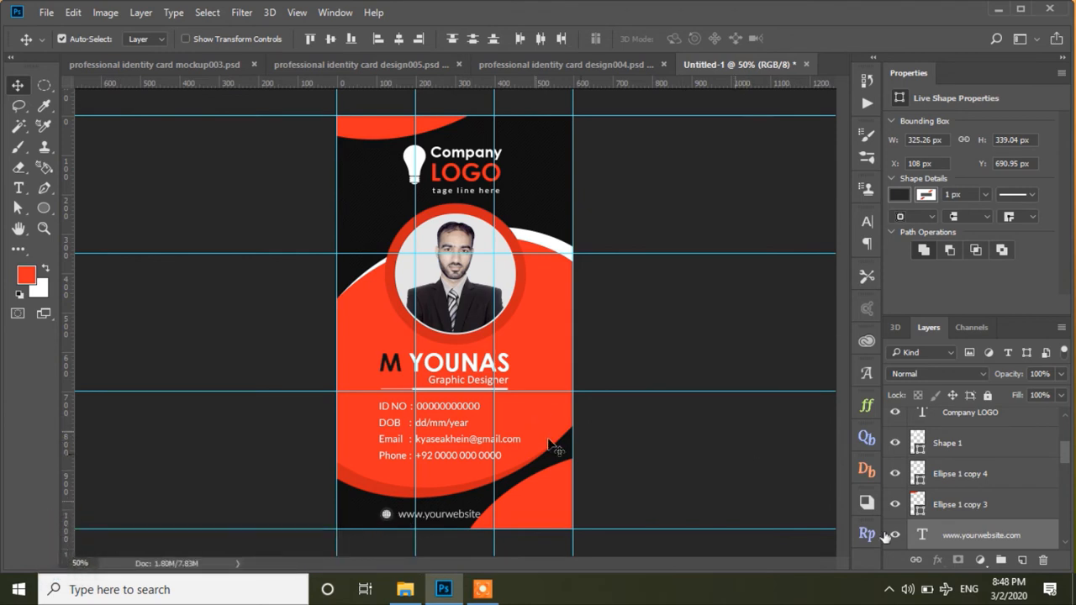
- Move the lower-corner red shape, Ellipse 1 copy 4, beneath the website, QR code and ID details layers
left_click_drag(1064, 455, 1064, 457)
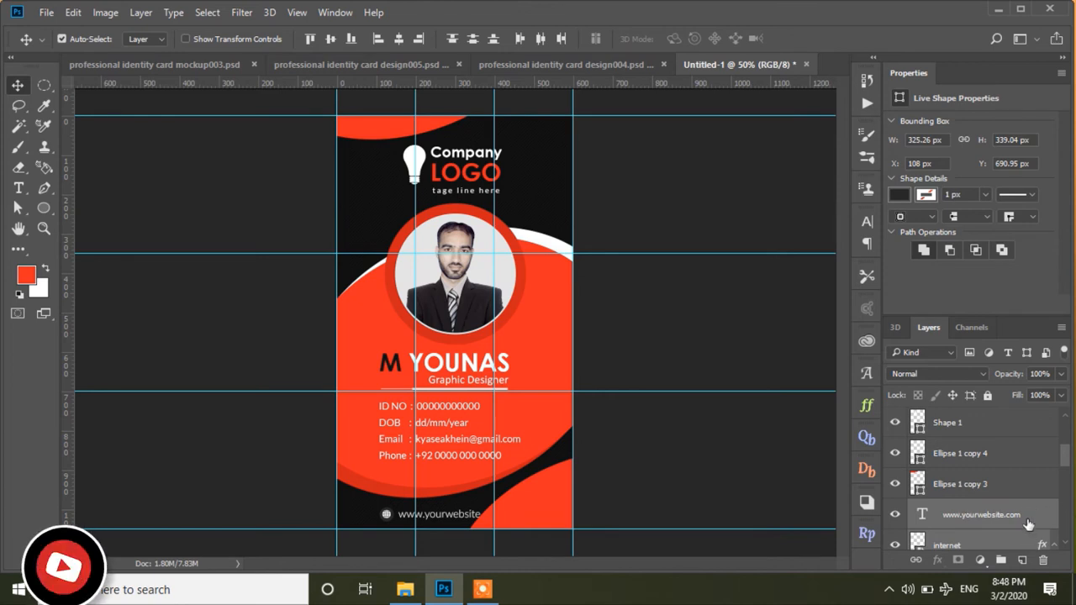
left_click(955, 488)
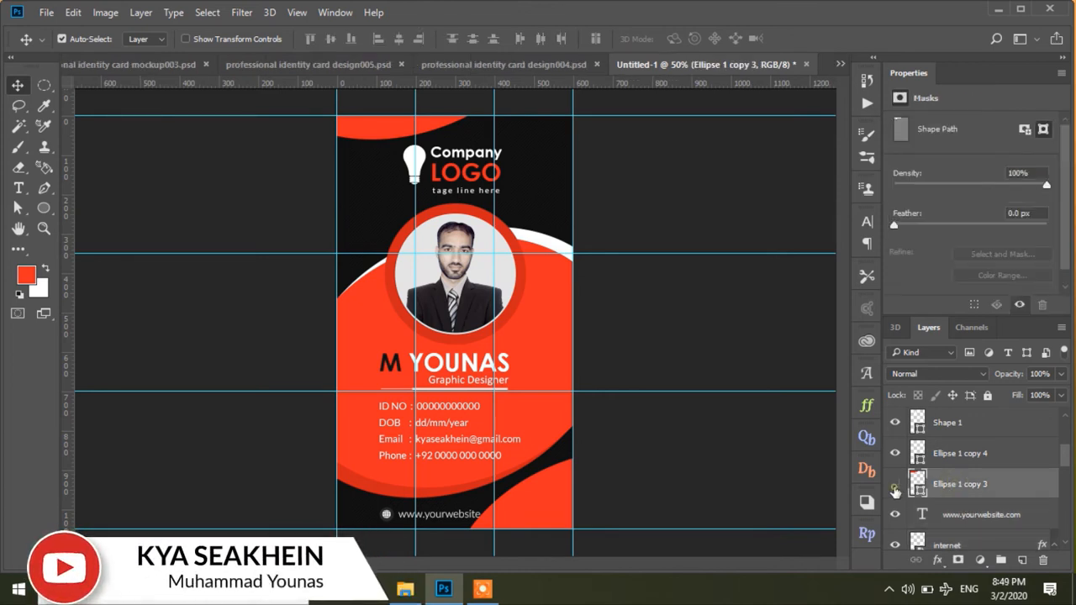
left_click(542, 513)
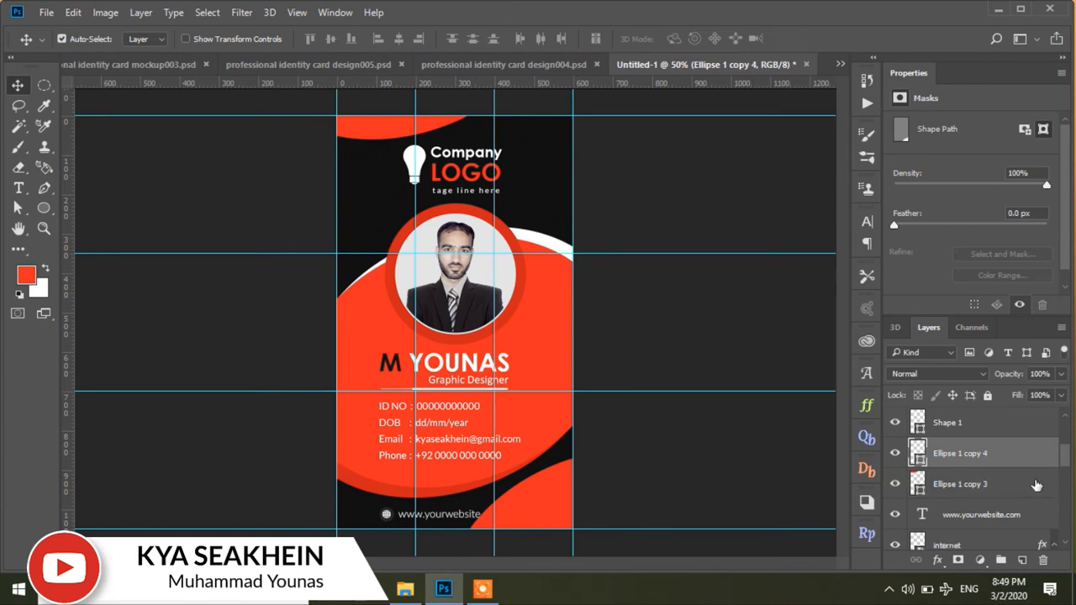
left_click_drag(971, 460, 966, 528)
scroll(1068, 465, "down", 3)
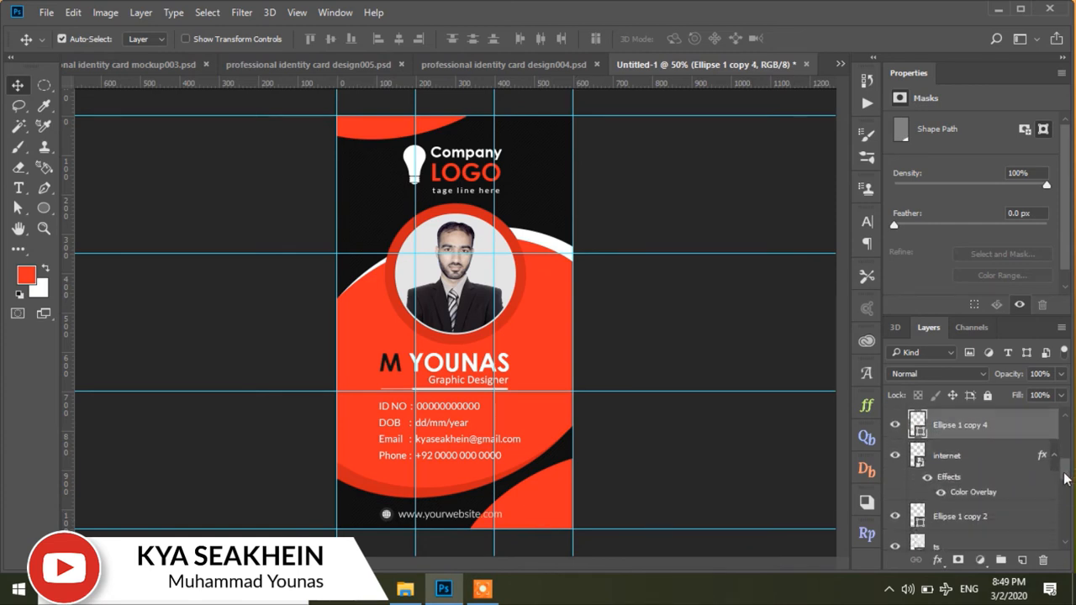
left_click_drag(963, 434, 1000, 531)
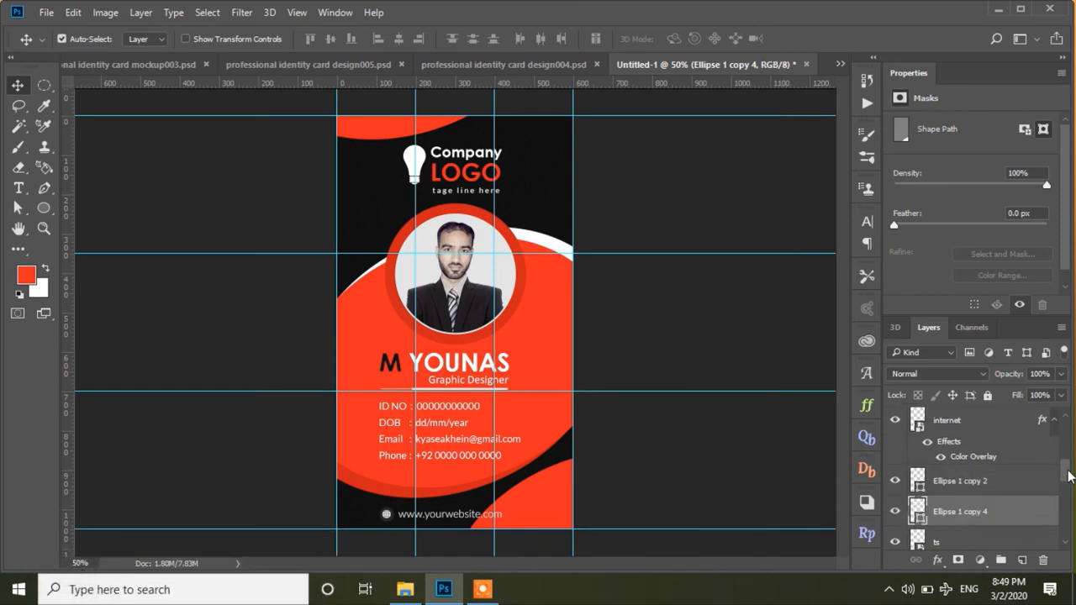
left_click_drag(1067, 471, 1068, 481)
left_click_drag(976, 458, 977, 525)
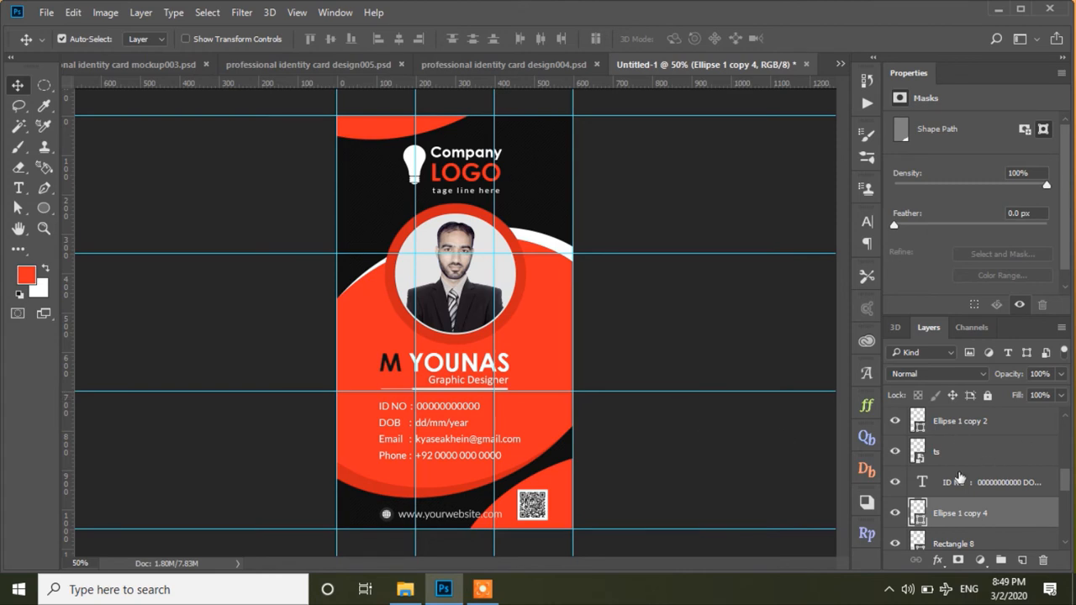
- Group all card layers from Layer 1 down to Rectangle 1, leaving out the Background
left_click_drag(1068, 484, 1069, 432)
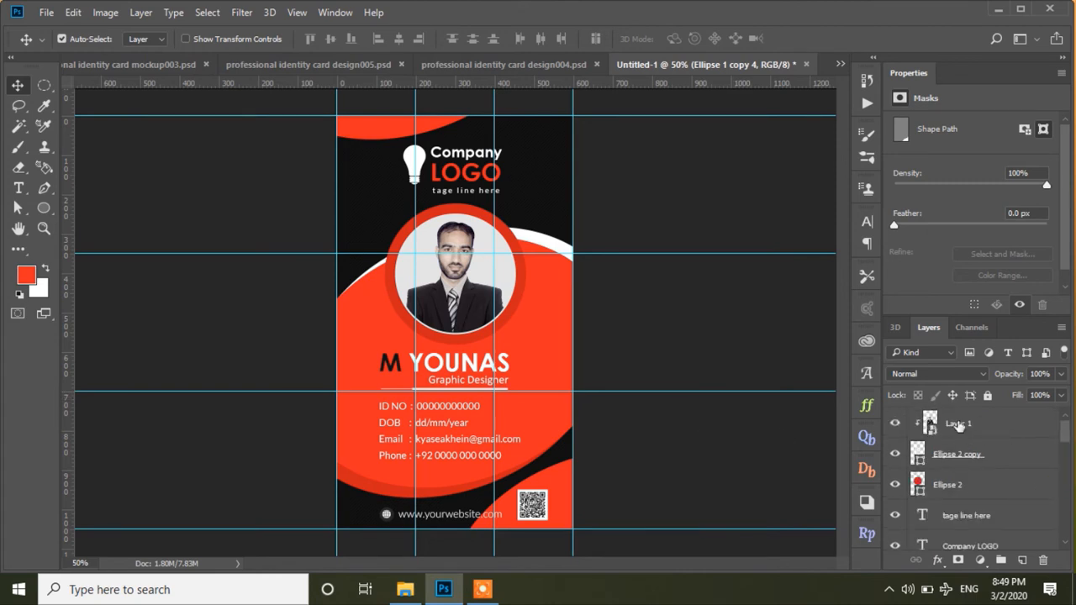
left_click(1053, 424)
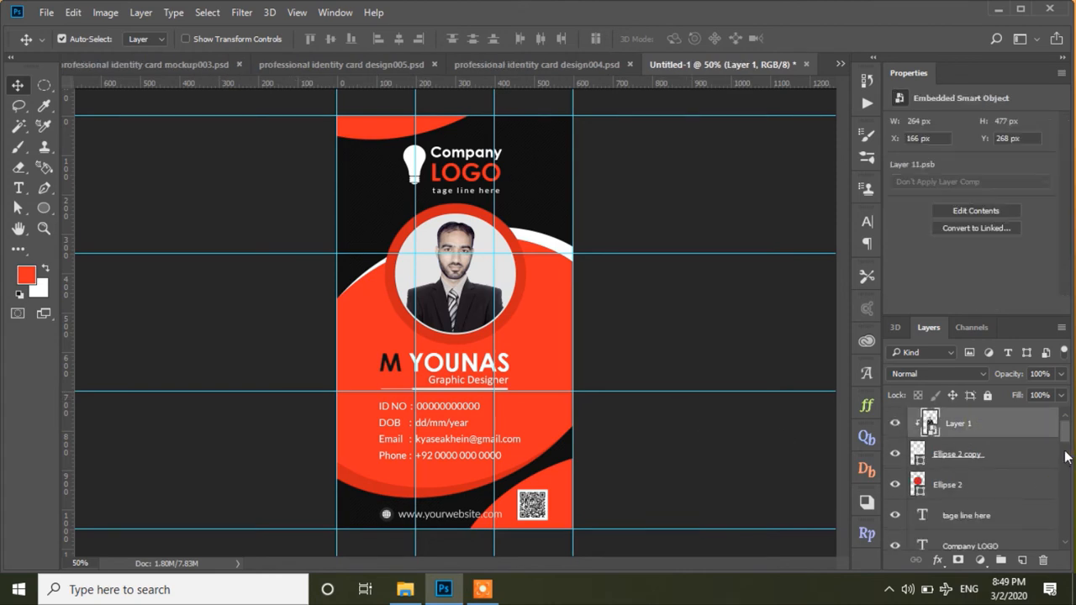
left_click_drag(1065, 434, 1073, 554)
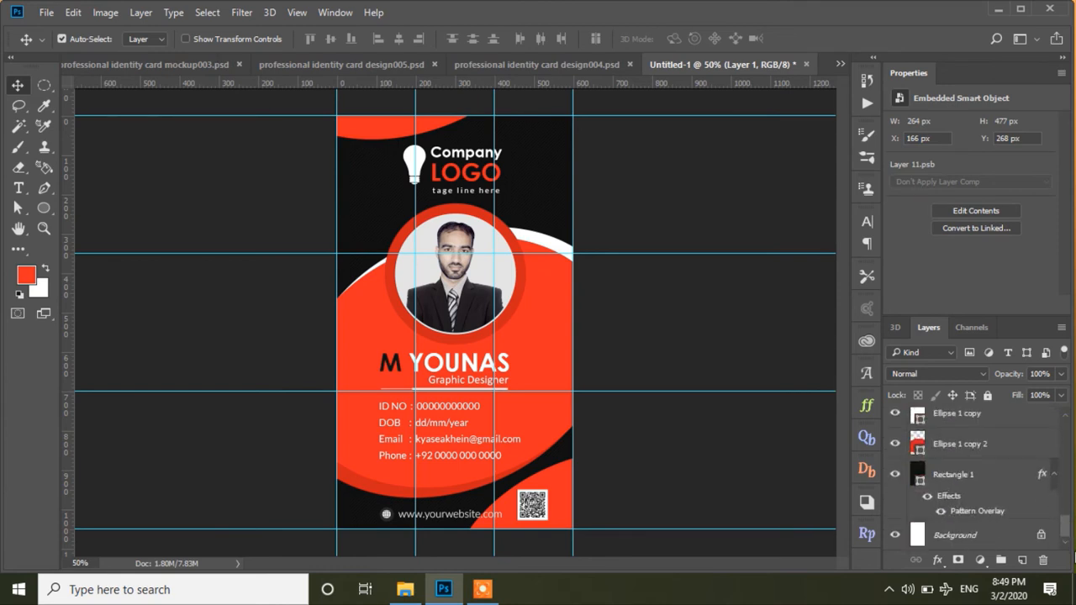
left_click(966, 478, "shift")
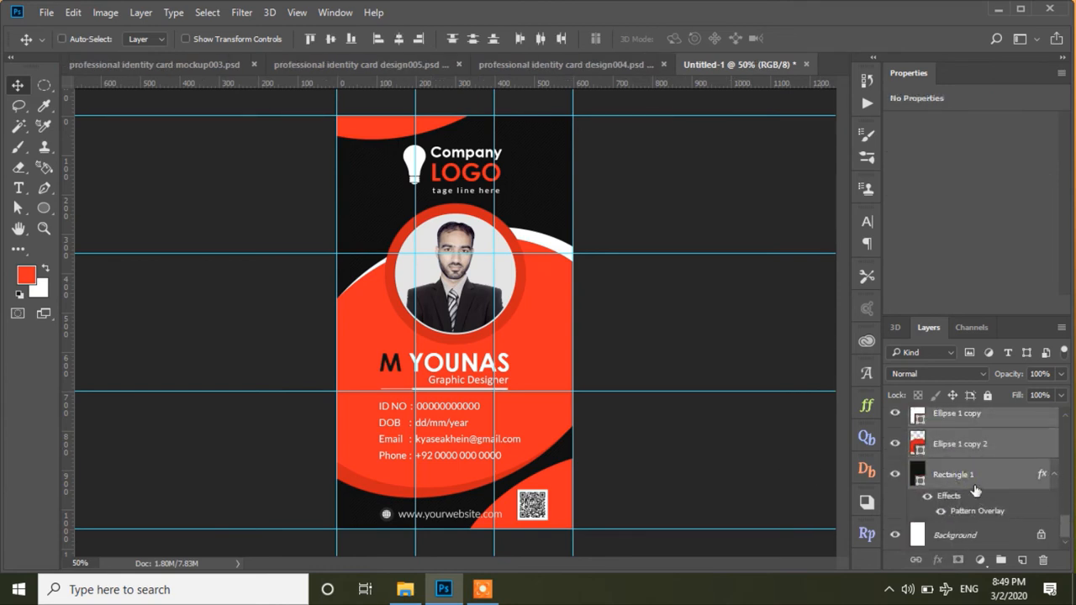
key("ctrl+g")
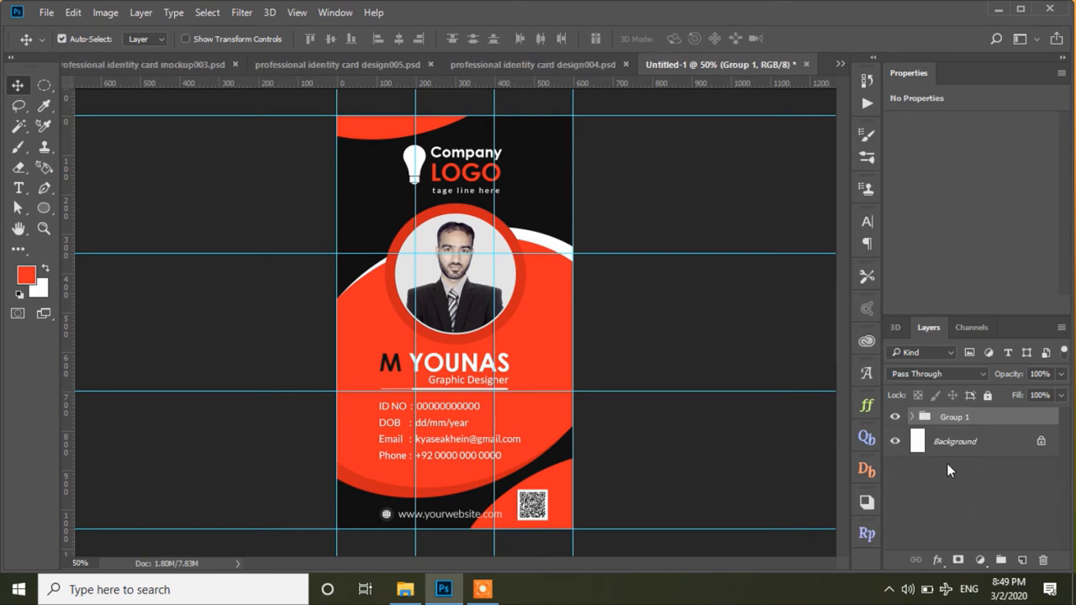
- Duplicate Group 1 as Group 1 copy in the same document
right_click(971, 418)
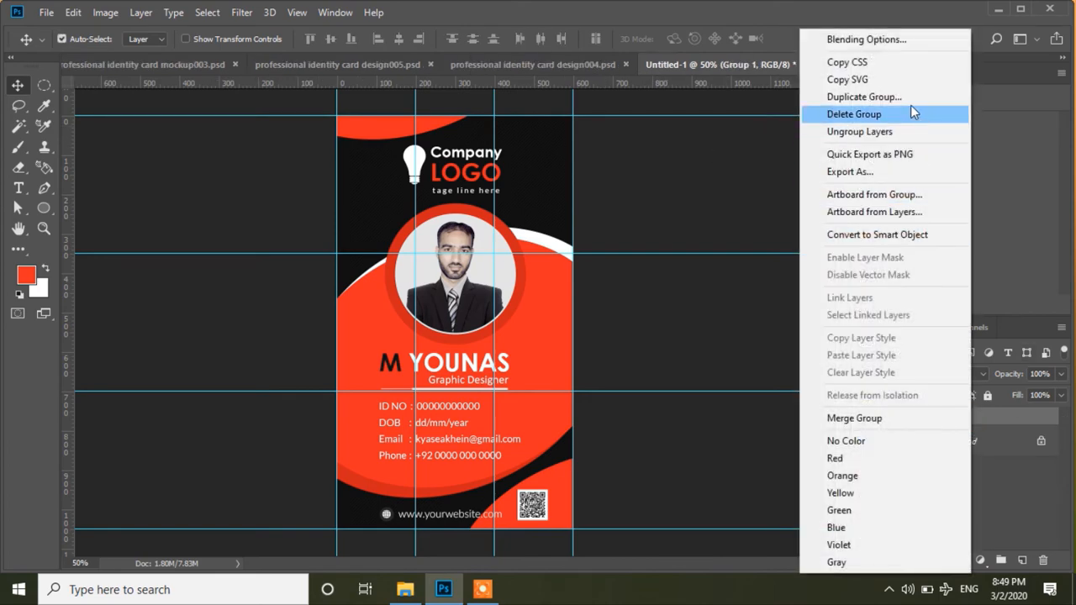
left_click(874, 97)
left_click(674, 174)
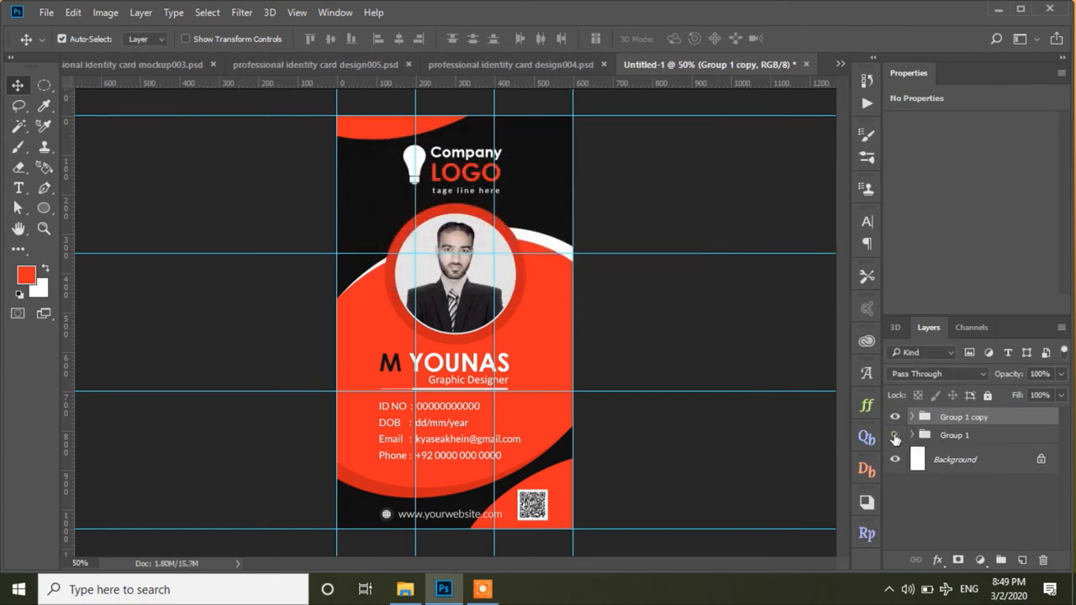
- Delete the portrait photo and the two circles framing it from Group 1 copy
left_click(458, 294)
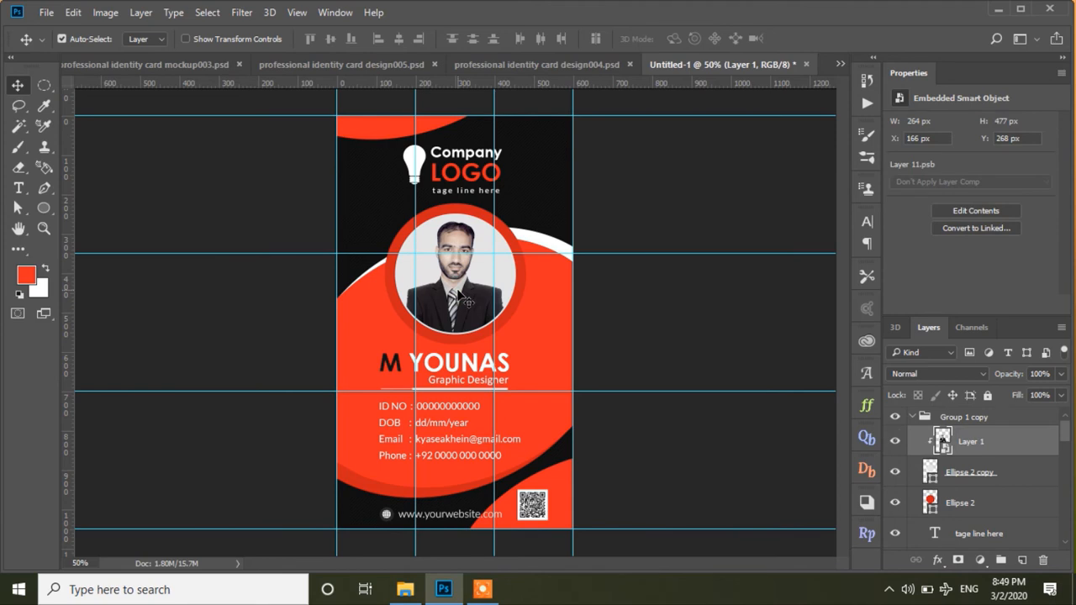
key("Delete")
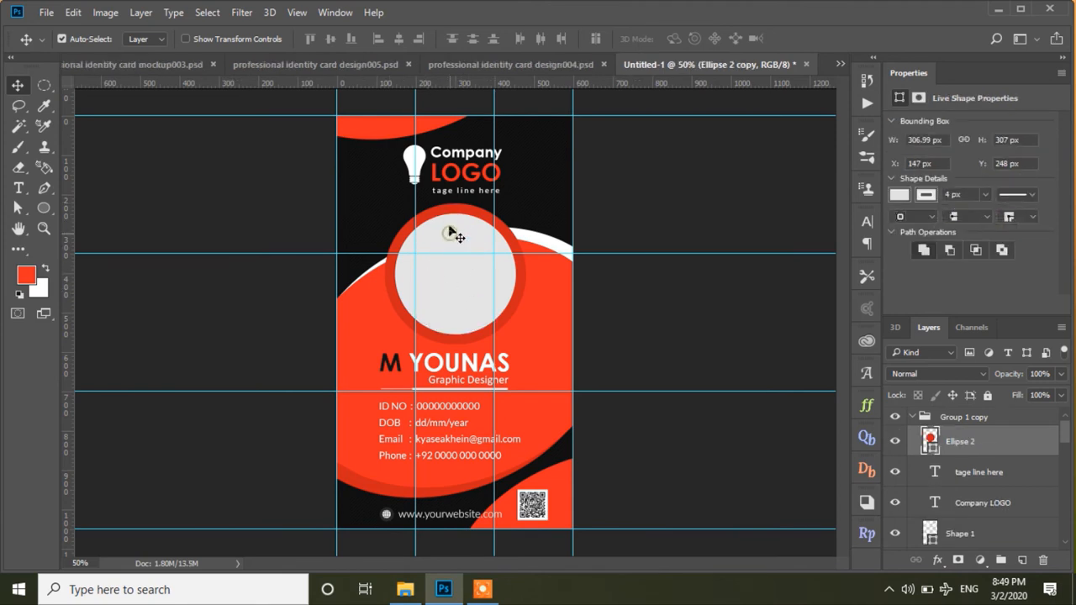
key("Delete")
key("Delete")
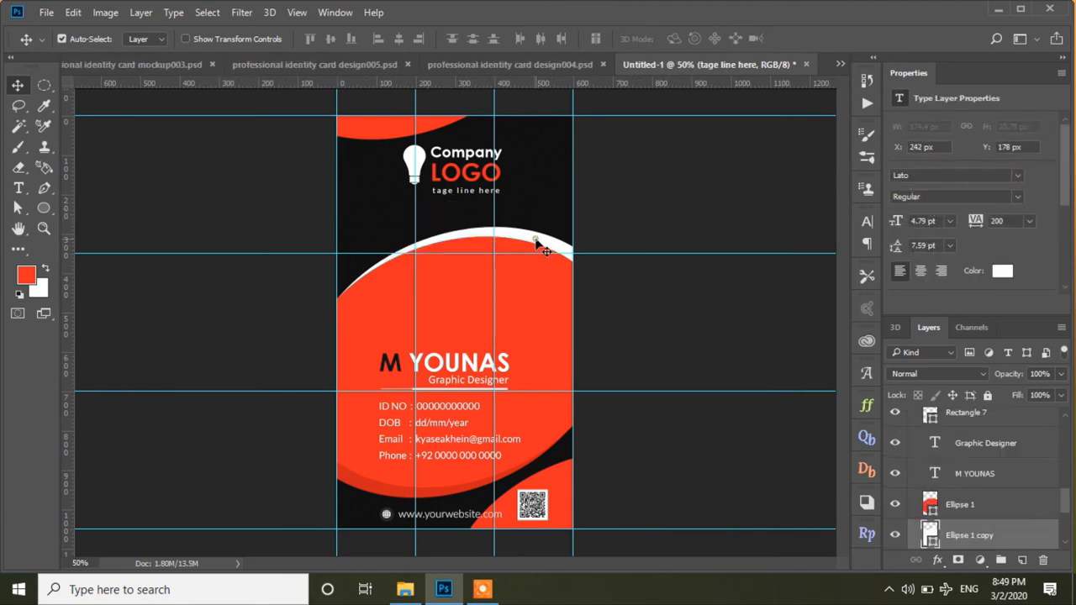
- Delete the white arc and the large red ellipses, Ellipse 1 through Ellipse 1 copy 2, from Group 1 copy
key("Delete")
left_click(527, 297)
key("Delete")
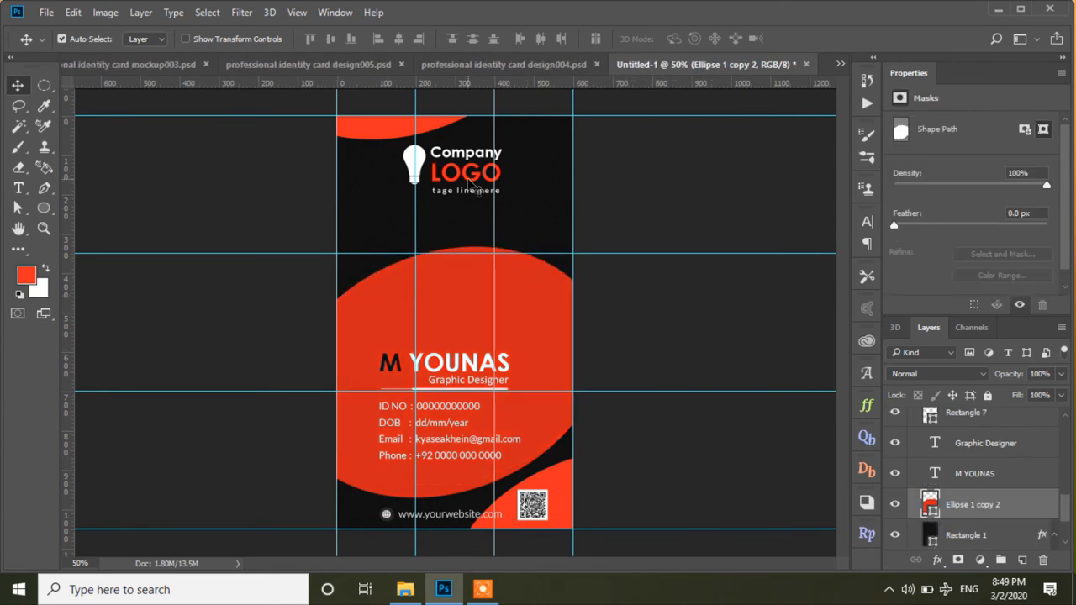
key("Delete")
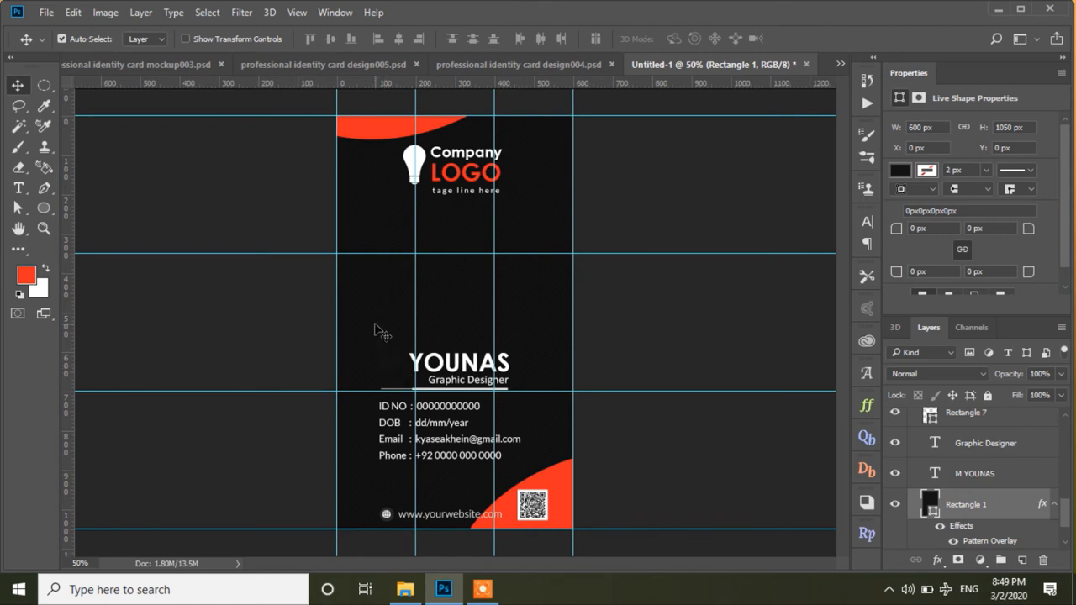
- Lock the black Rectangle 1 layer and delete the name, job title, underline and ID details from the back side
left_click(987, 395)
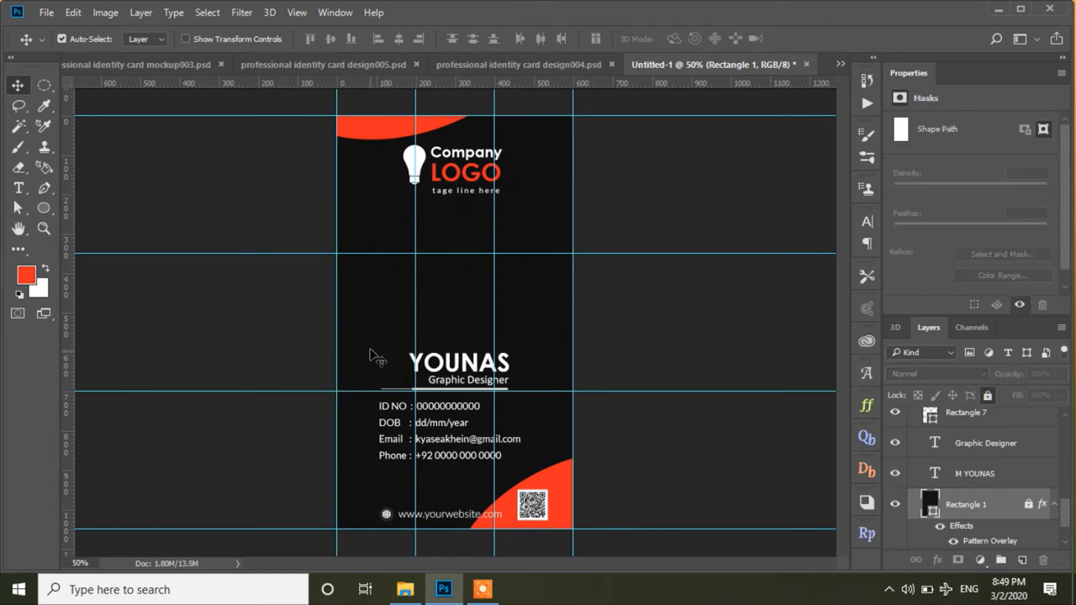
left_click_drag(369, 343, 419, 468)
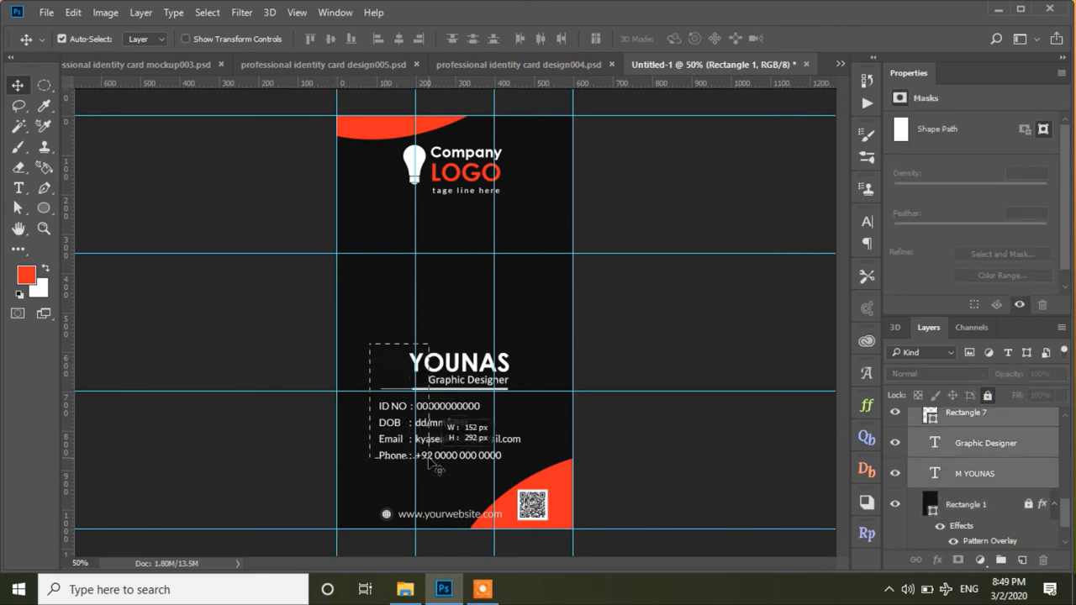
key("Delete")
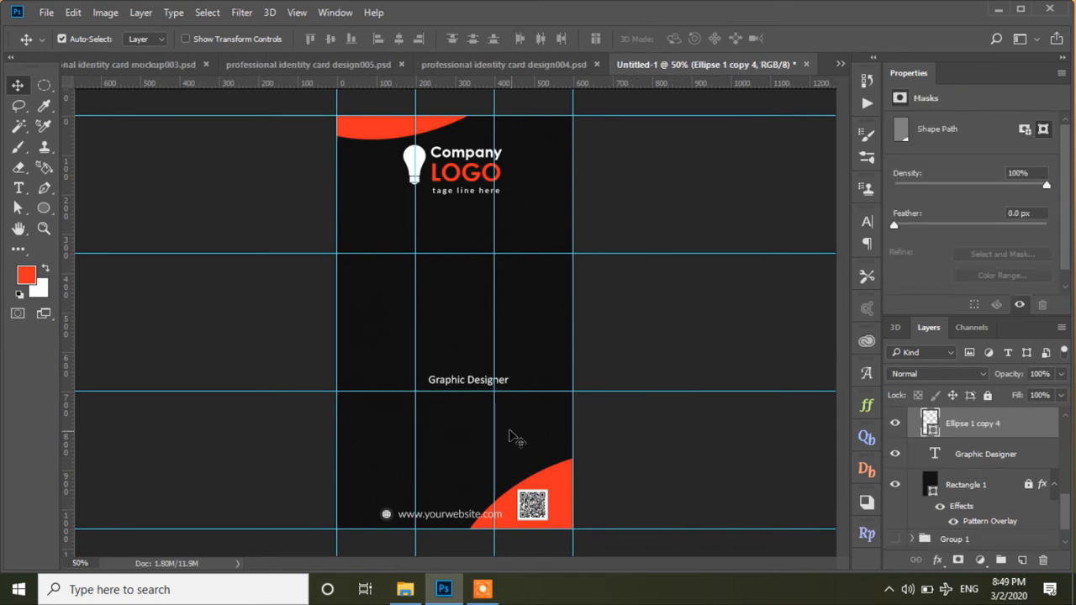
left_click(456, 383)
key("Delete")
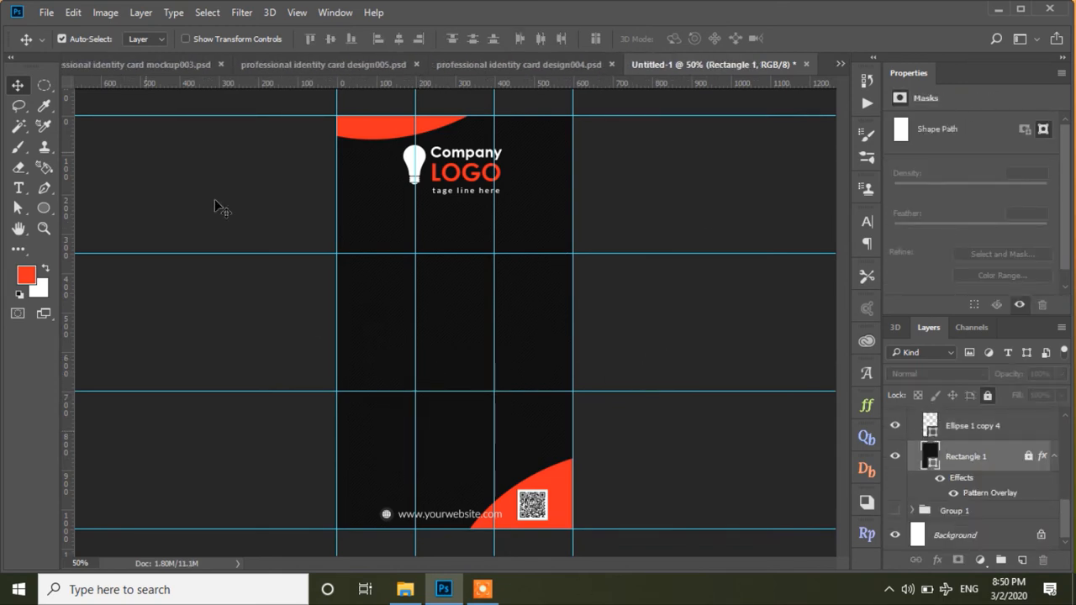
- In professional identity card design004.psd, hide Group 1 and show Group 1 copy to display its back side
left_click(502, 62)
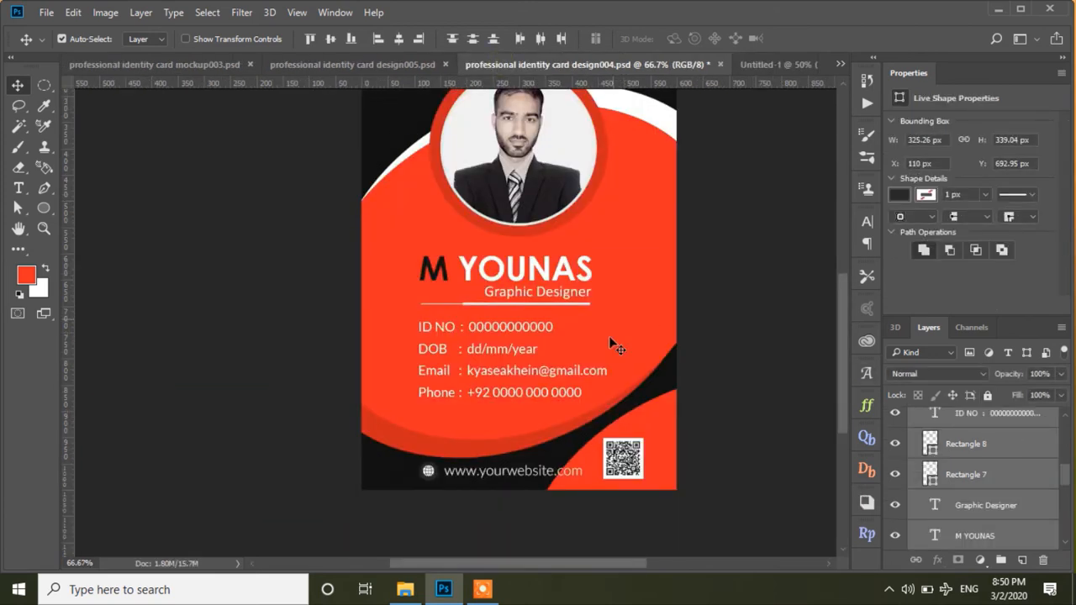
left_click_drag(1066, 487, 1065, 424)
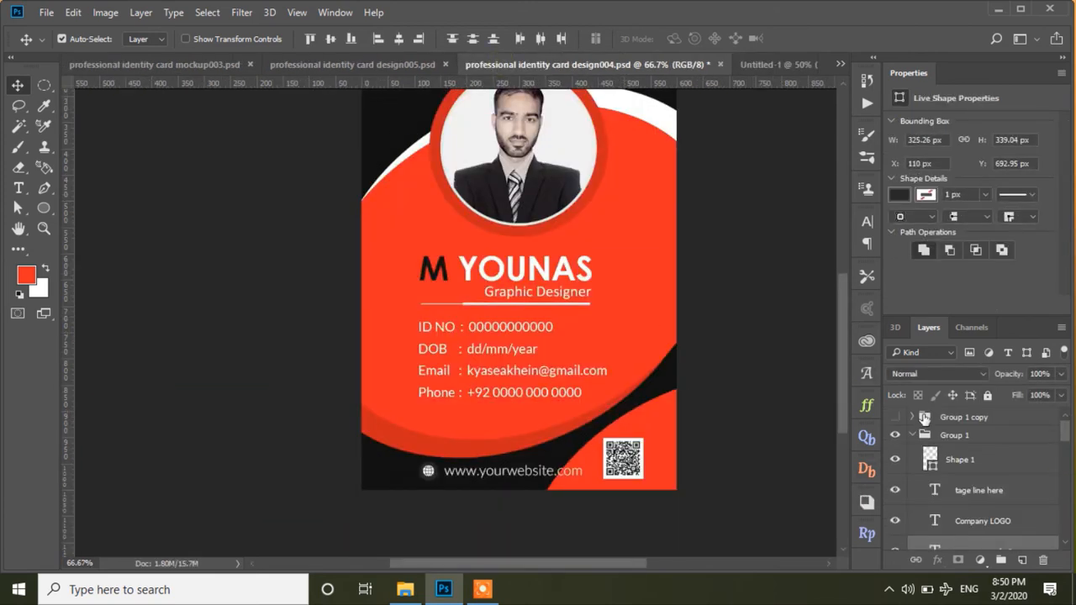
left_click(912, 435)
left_click(894, 435)
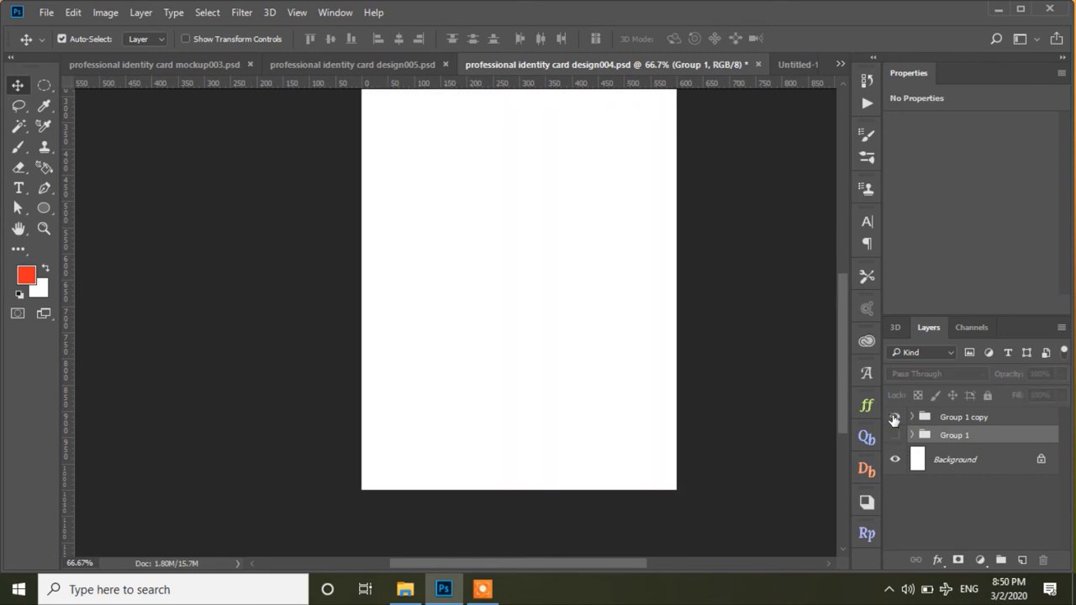
left_click(894, 416)
left_click_drag(845, 324, 841, 287)
left_click(361, 367)
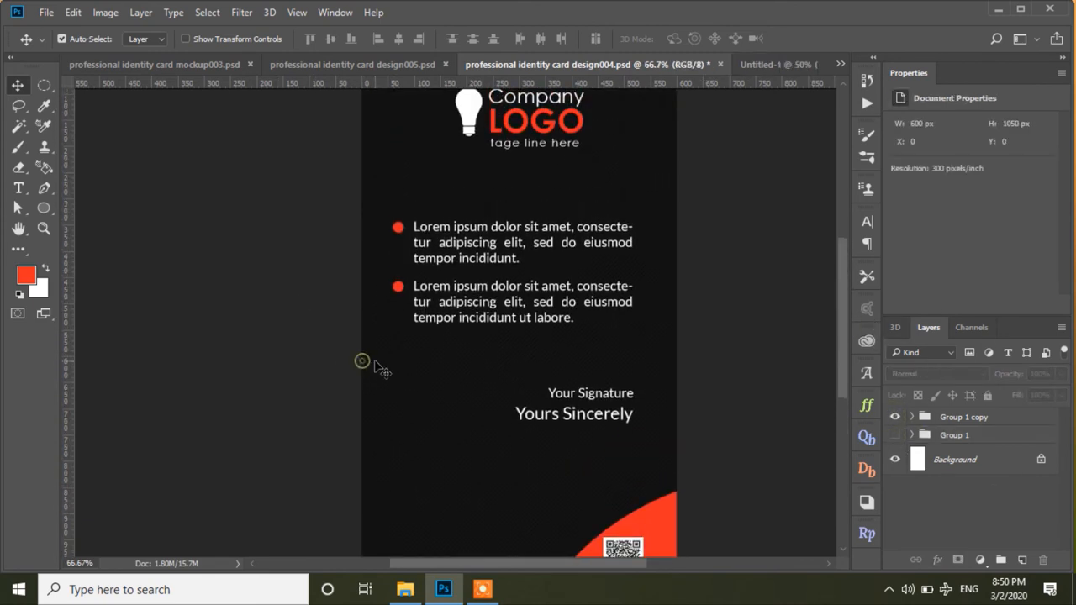
- Copy the two bulleted paragraphs and the signature text into Untitled-1 and shift them 12 px right
left_click(913, 417)
mouse_move(1064, 445)
left_mouse_down()
mouse_move(1066, 527)
mouse_move(1074, 432)
left_mouse_up()
left_click_drag(389, 216, 447, 331)
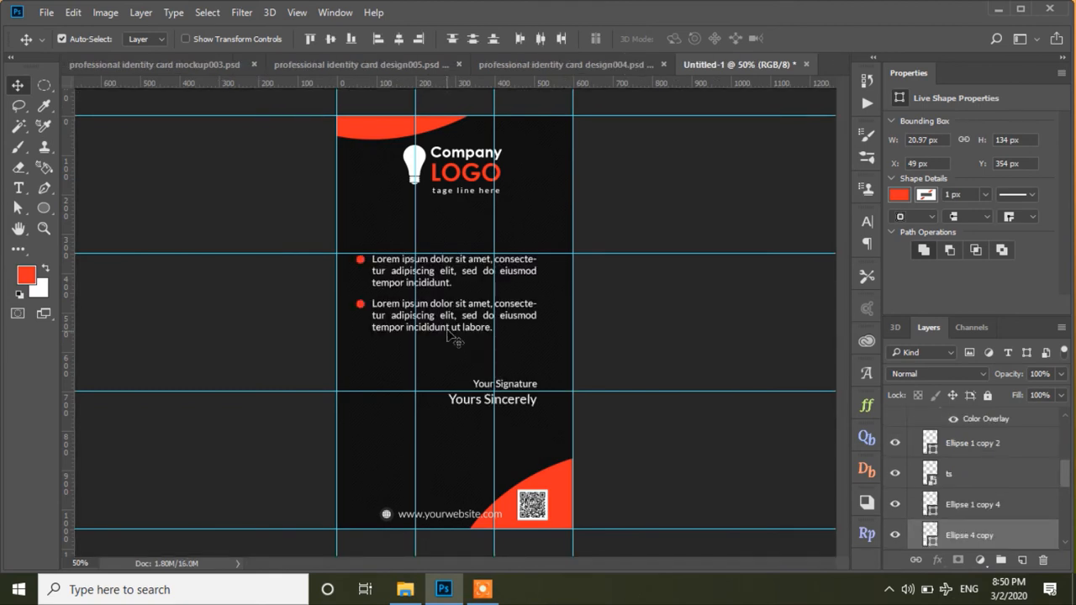
left_click_drag(513, 271, 511, 265)
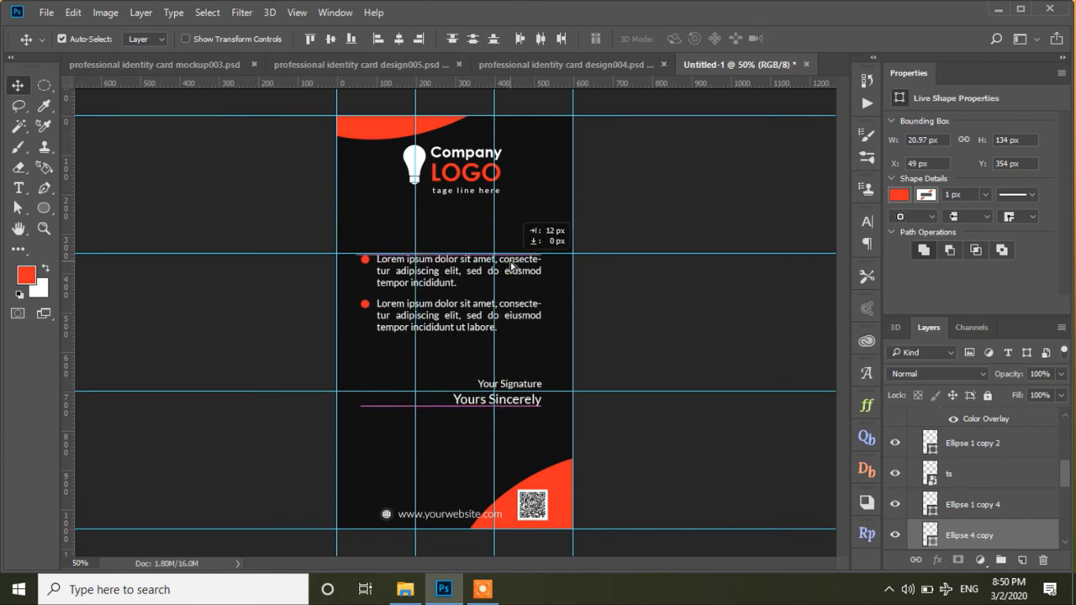
left_click(649, 346)
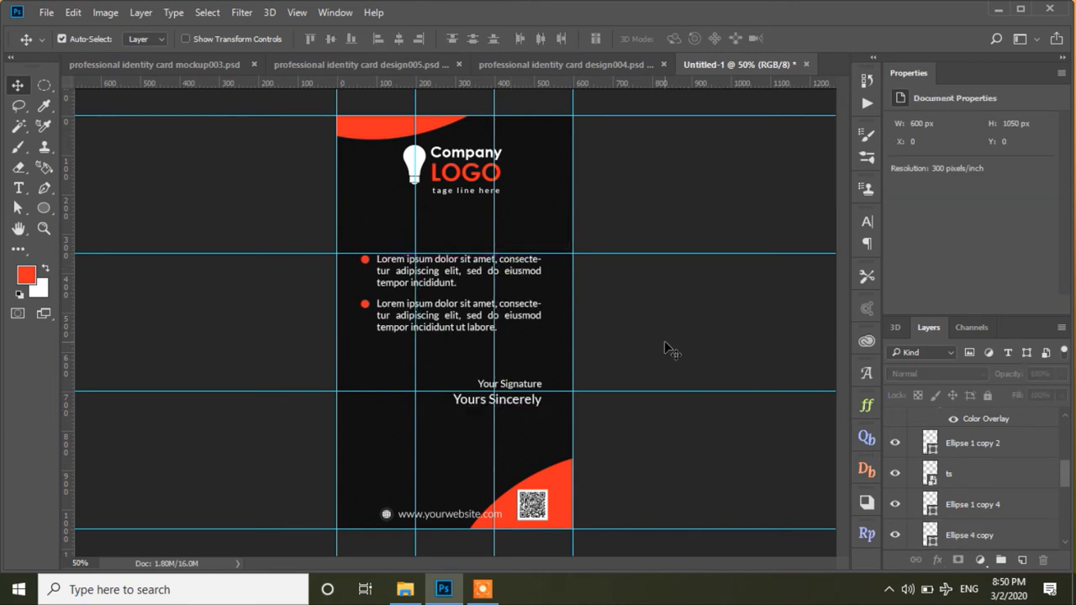
- Clear the canvas guides, then hide Group 1 copy and show Group 1 to display the card front
left_click(296, 11)
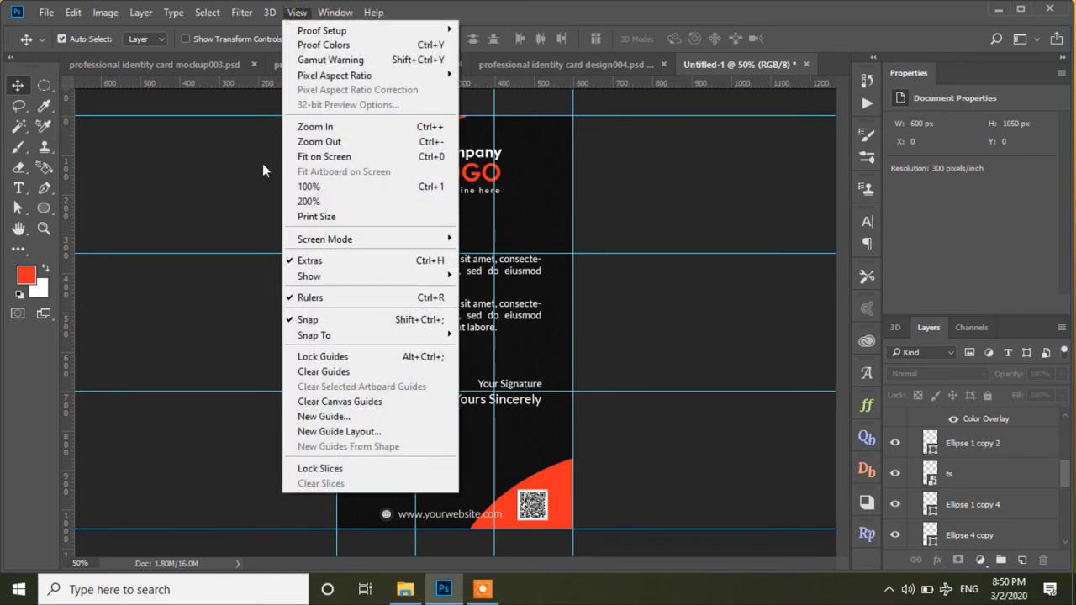
left_click(341, 402)
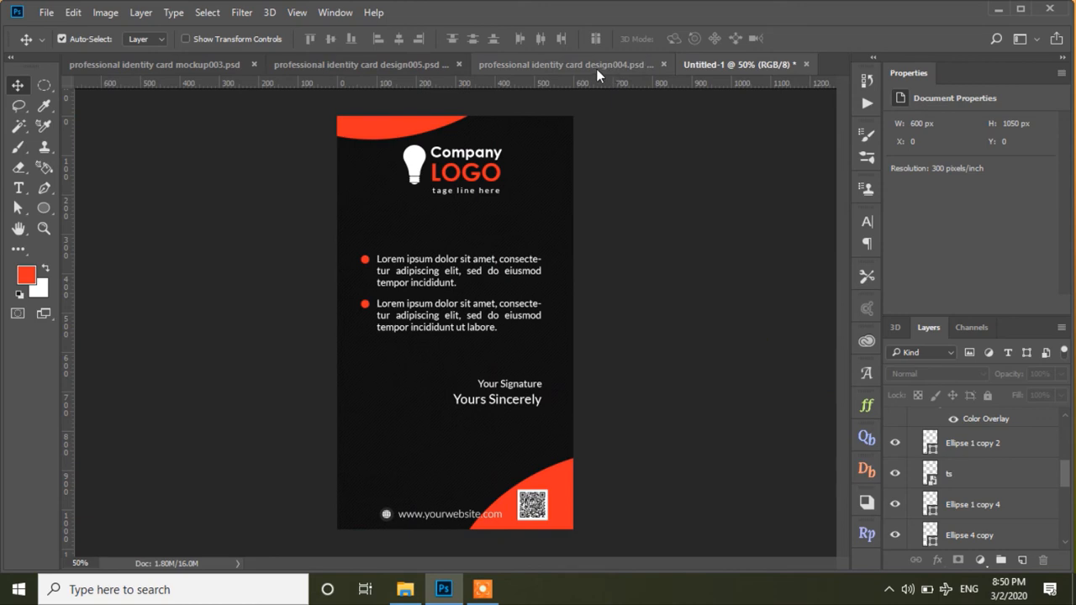
left_click_drag(1064, 475, 1064, 438)
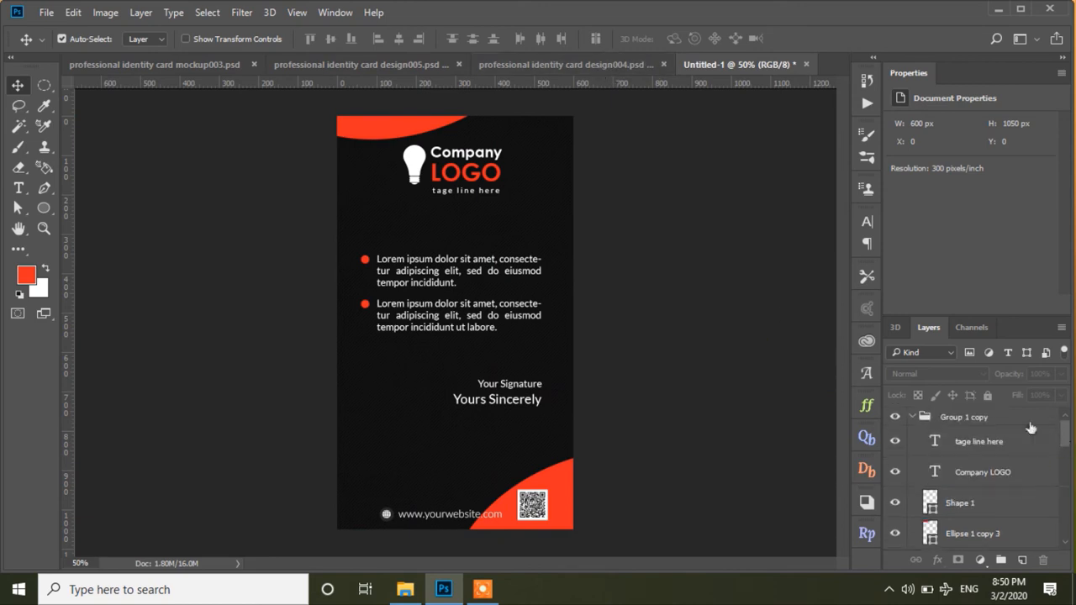
left_click(911, 418)
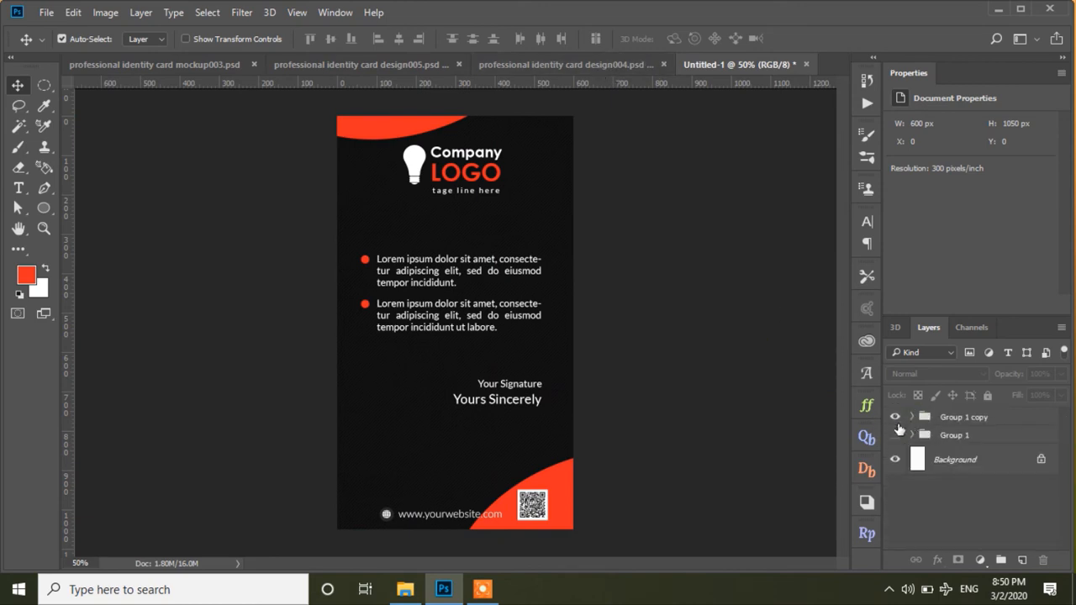
left_click(896, 418)
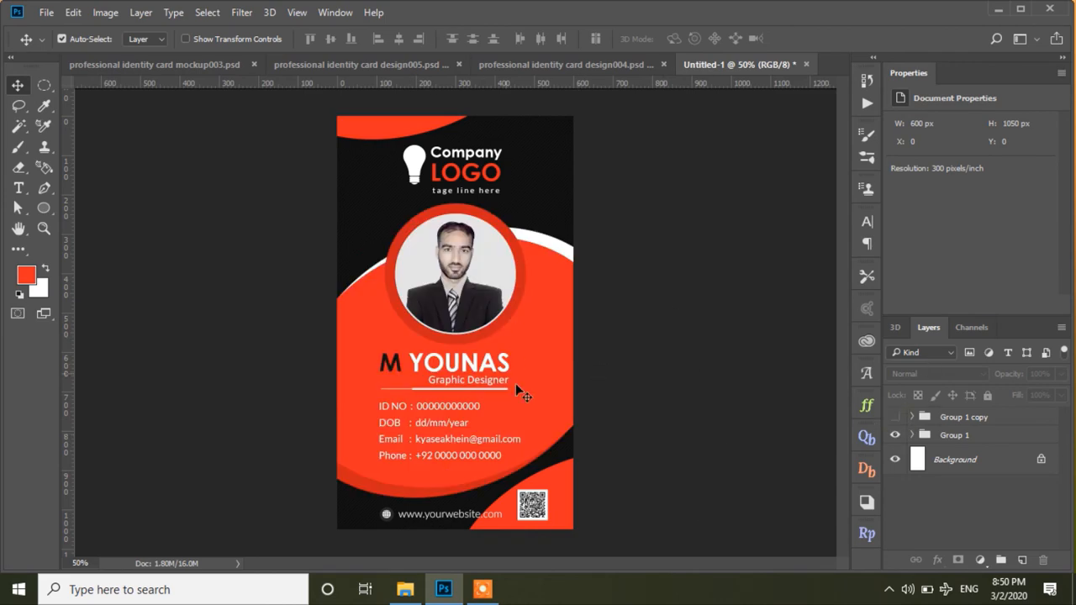
left_click(568, 203)
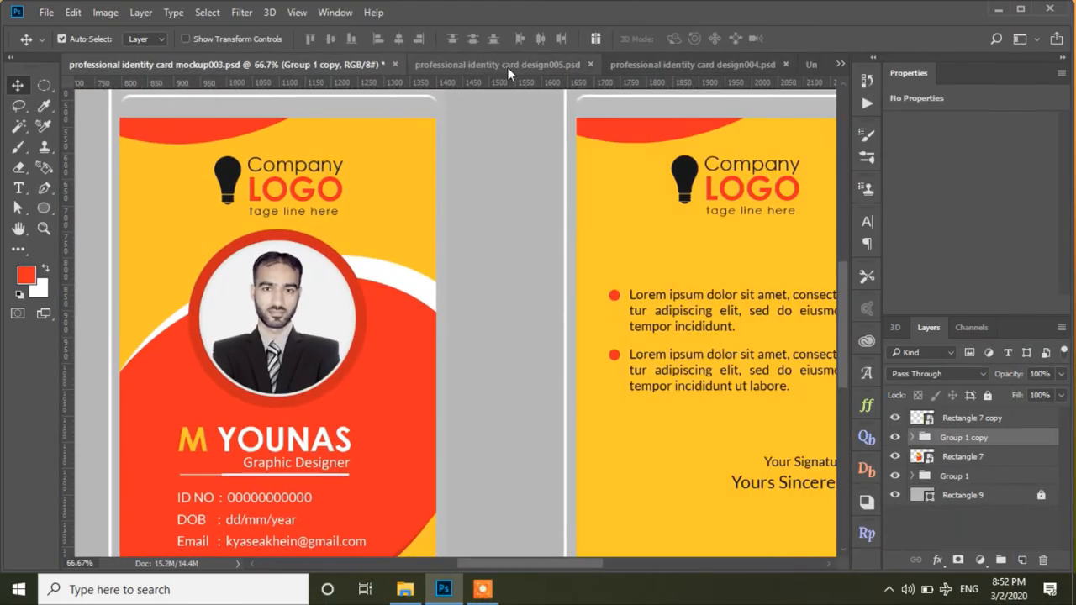
- Float professional identity card design005.psd as a separate window and make design004.psd the active document
left_click(491, 66)
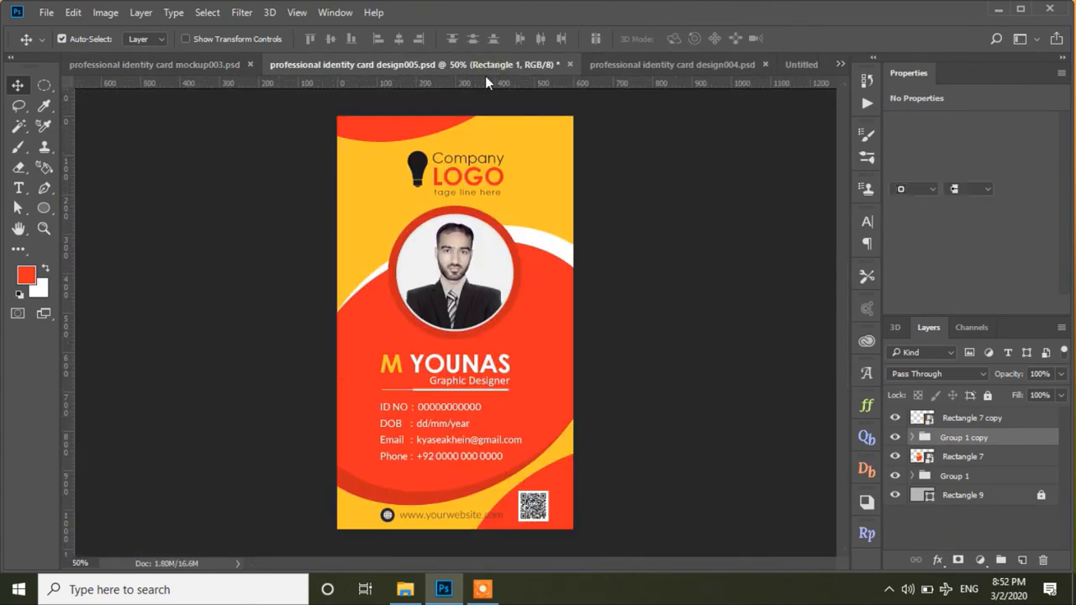
left_click(657, 62)
left_click_drag(386, 65, 193, 415)
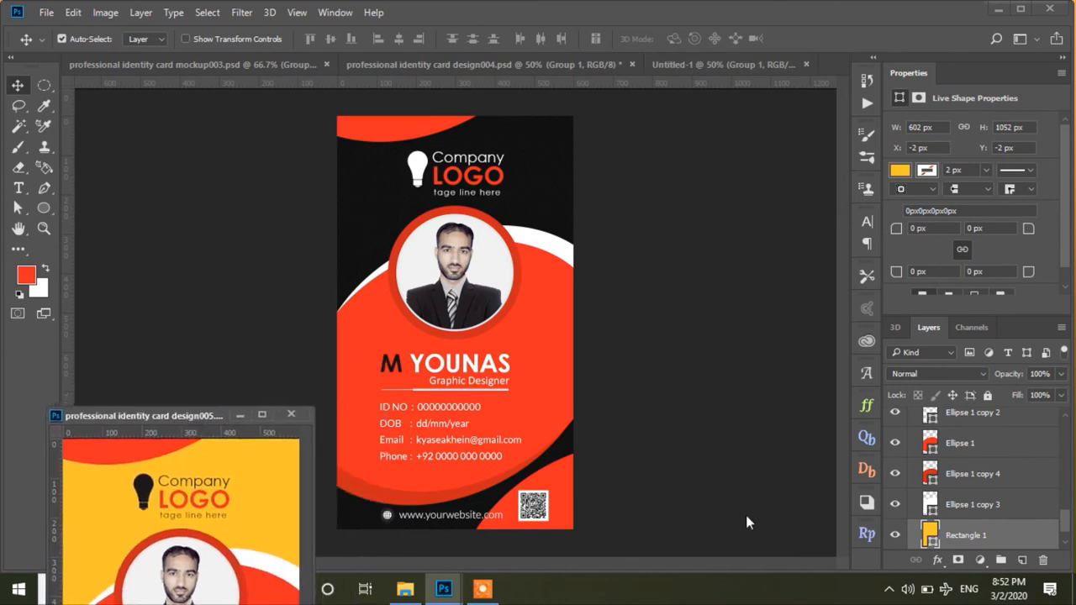
left_click(553, 178)
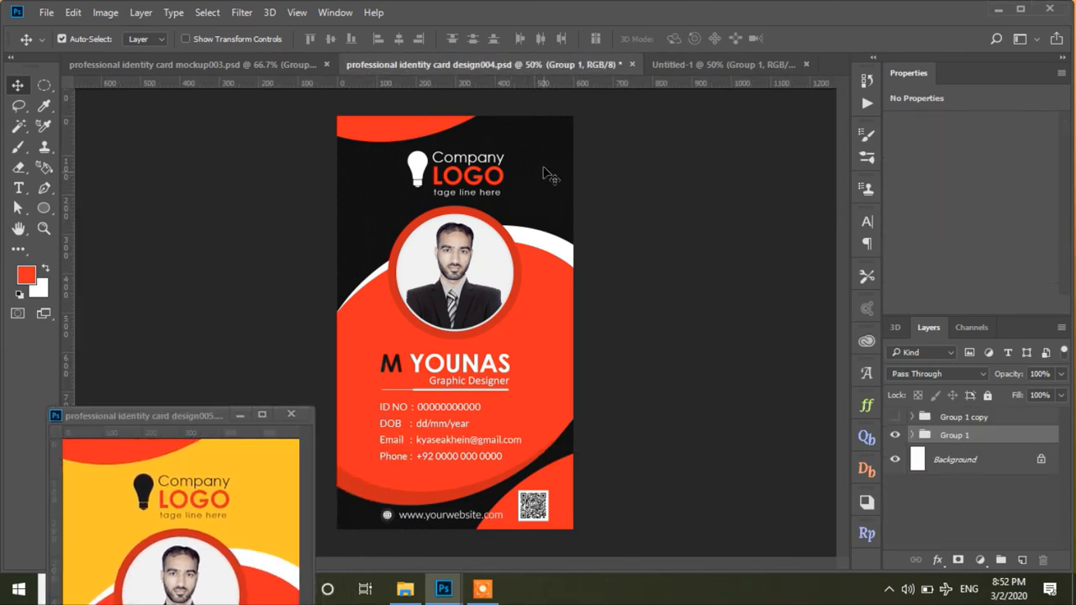
left_click(545, 158)
- Unlock the locked ellipse layers and Rectangle 1 inside Group 1 of design004.psd
left_click(958, 436)
left_click(912, 435)
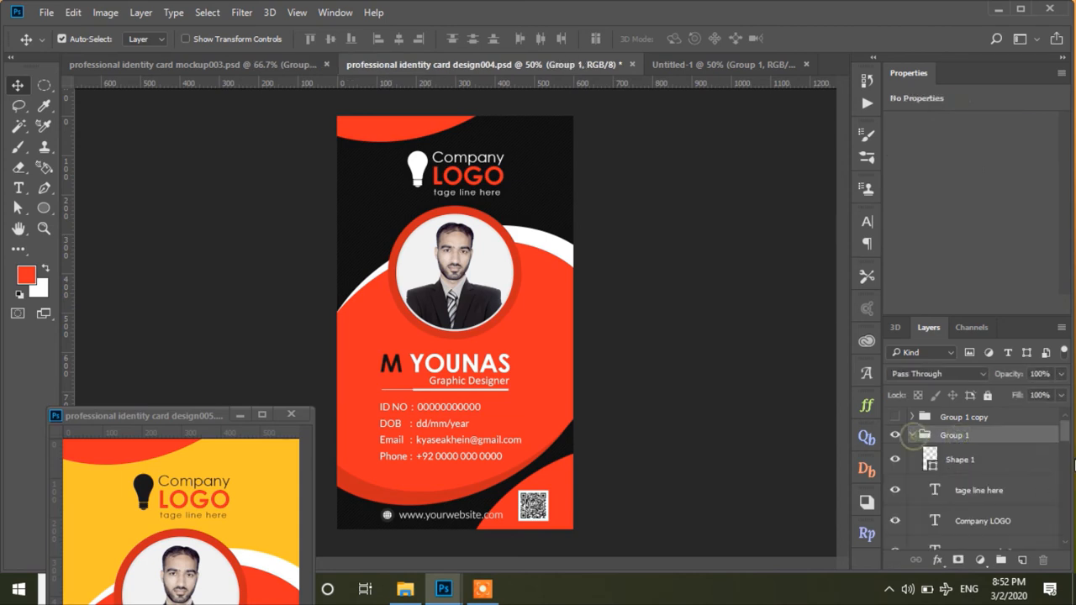
left_click_drag(1070, 432, 1070, 510)
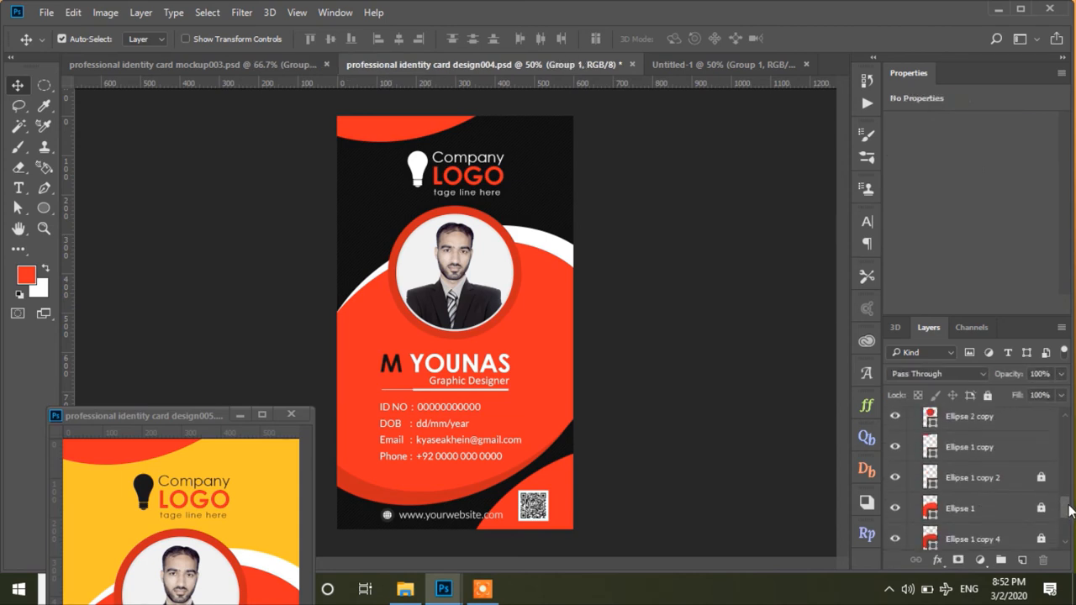
left_click(1040, 479)
left_click_drag(1066, 513, 1060, 521)
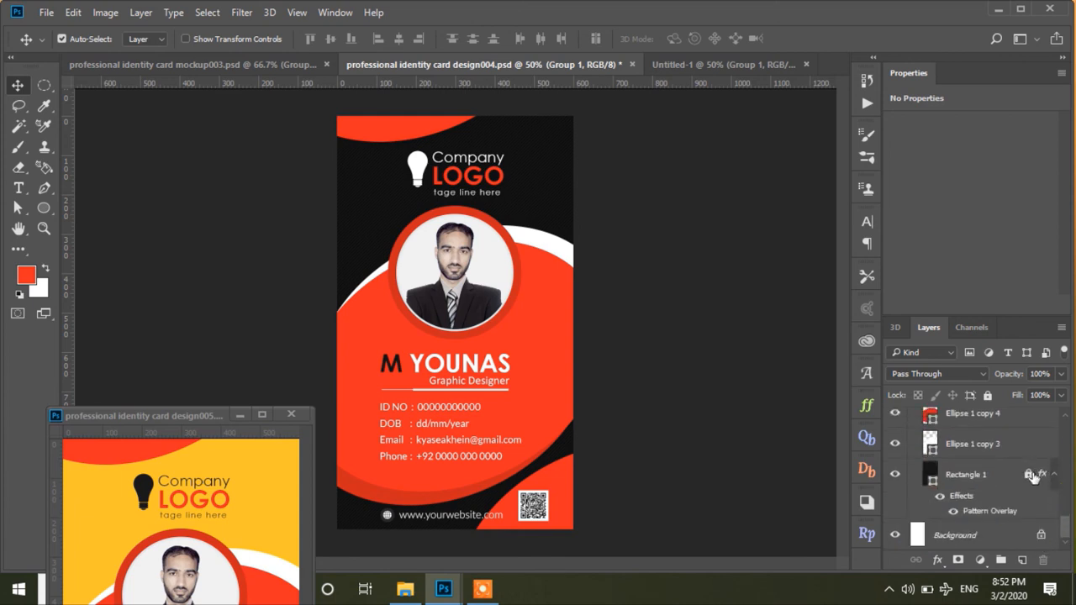
left_click_drag(1067, 535, 1073, 427)
left_click(914, 436)
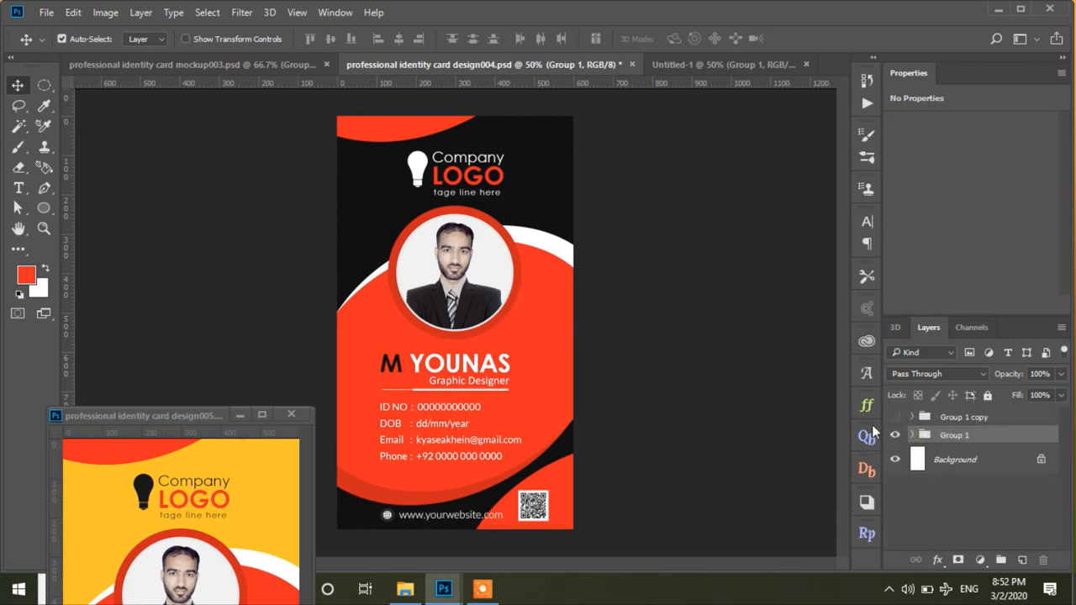
- Recolor Rectangle 1 with the yellow (#f7ca33) sampled from the design005.psd background and clear its layer style
left_click(544, 197)
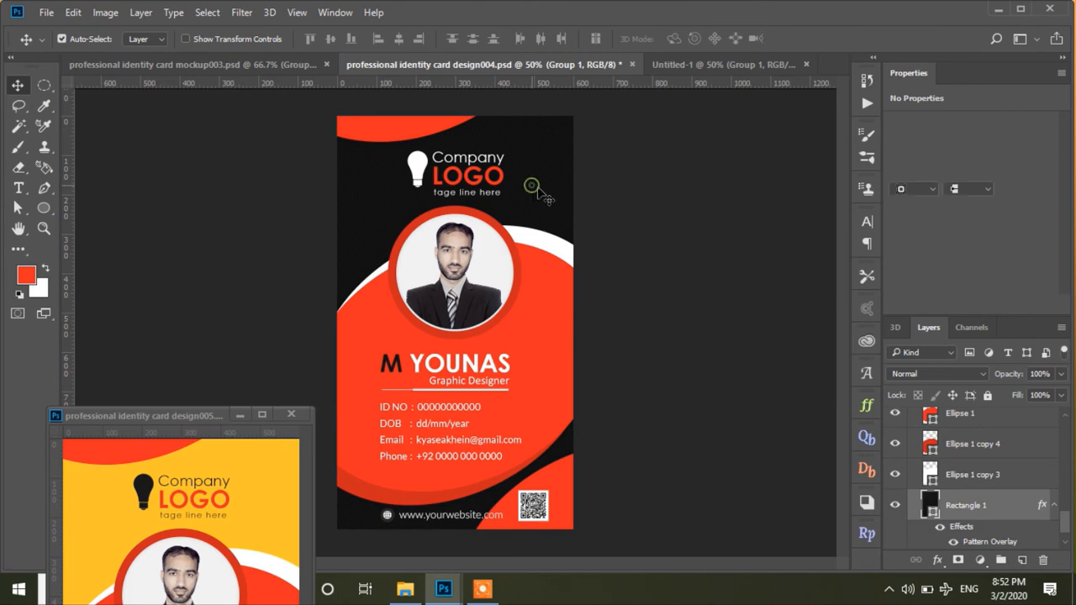
double_click(926, 505)
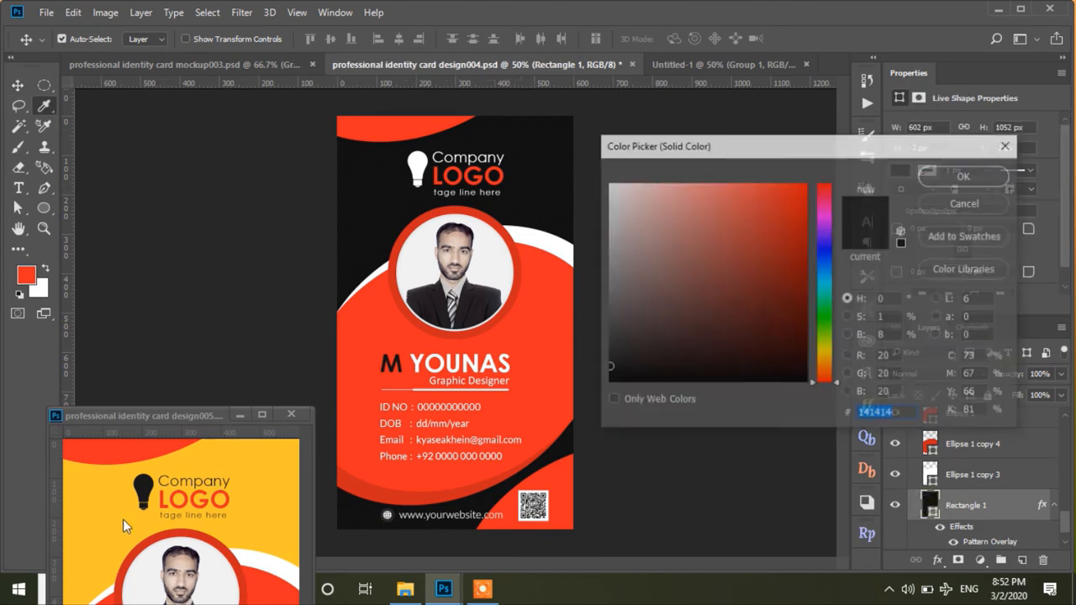
left_click(103, 507)
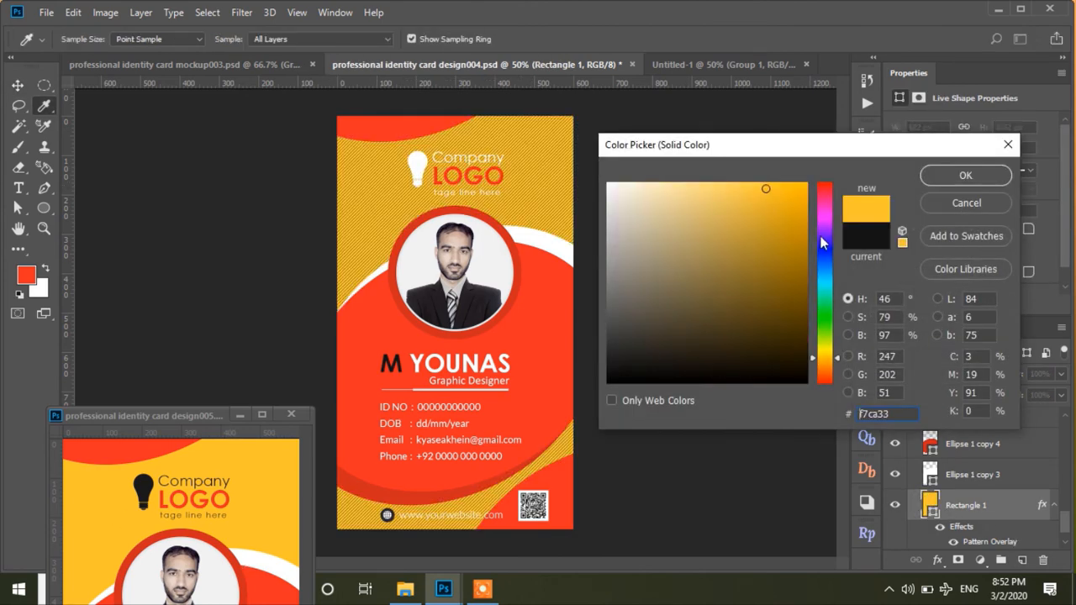
left_click(943, 175)
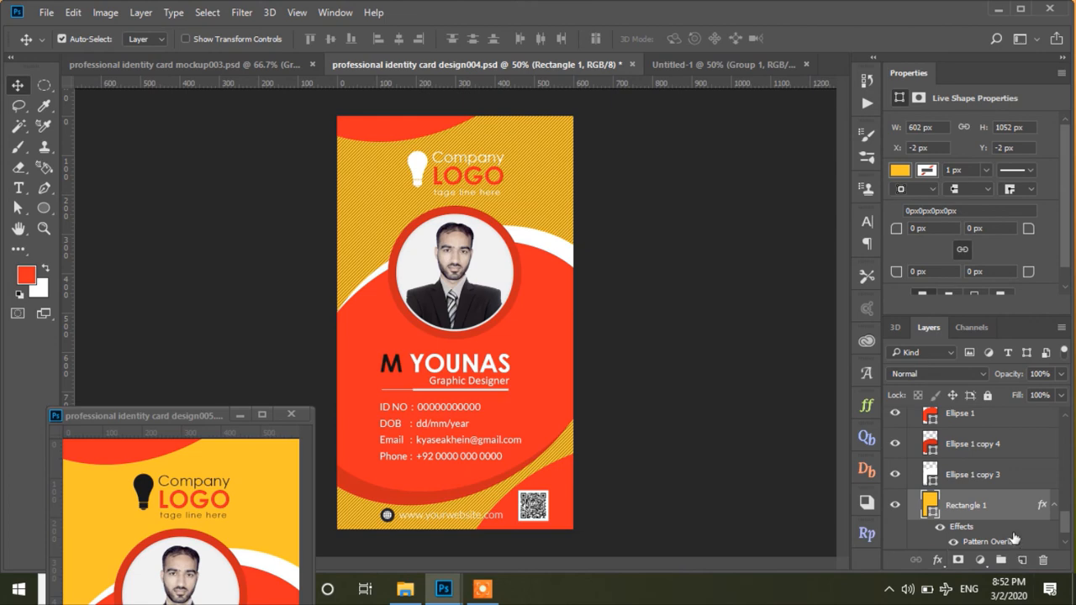
right_click(1014, 510)
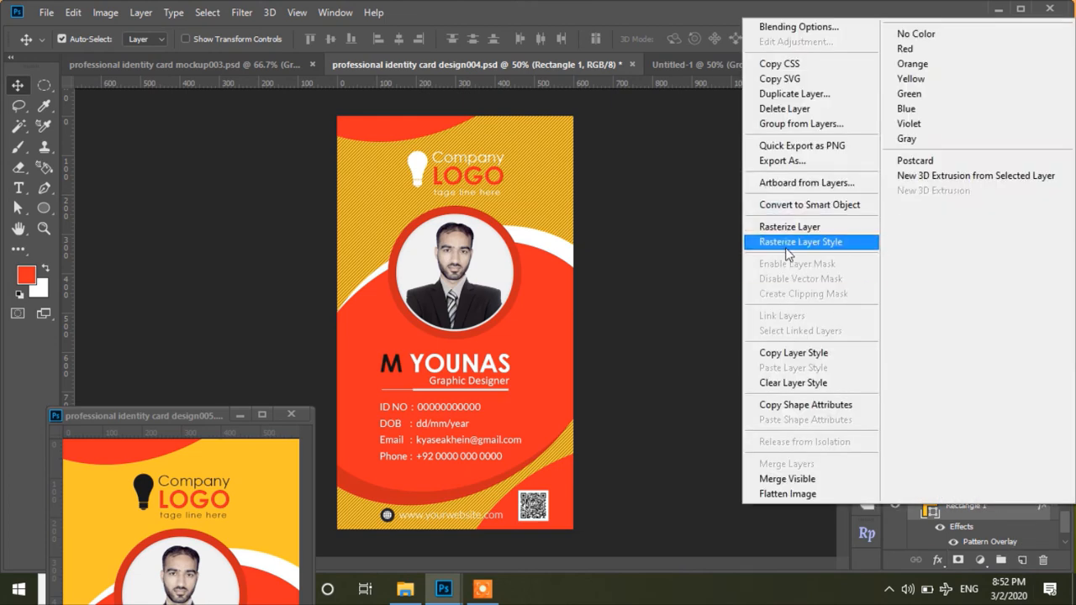
left_click(767, 383)
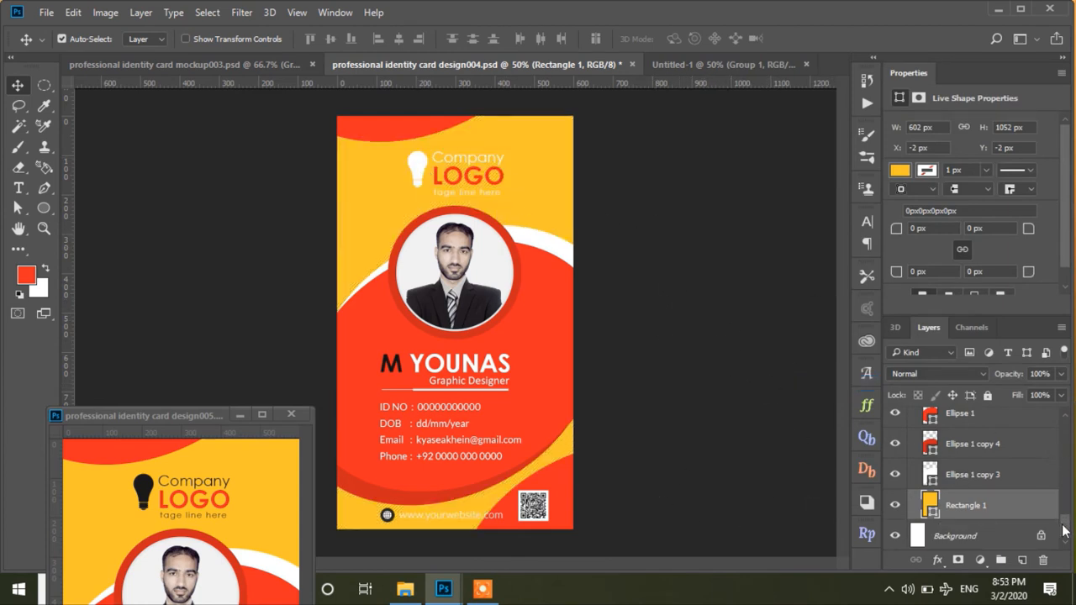
- Recolor the light bulb shape in Group 1 with the near-black sampled from the bulb in design005.psd
left_click_drag(1063, 530, 1069, 403)
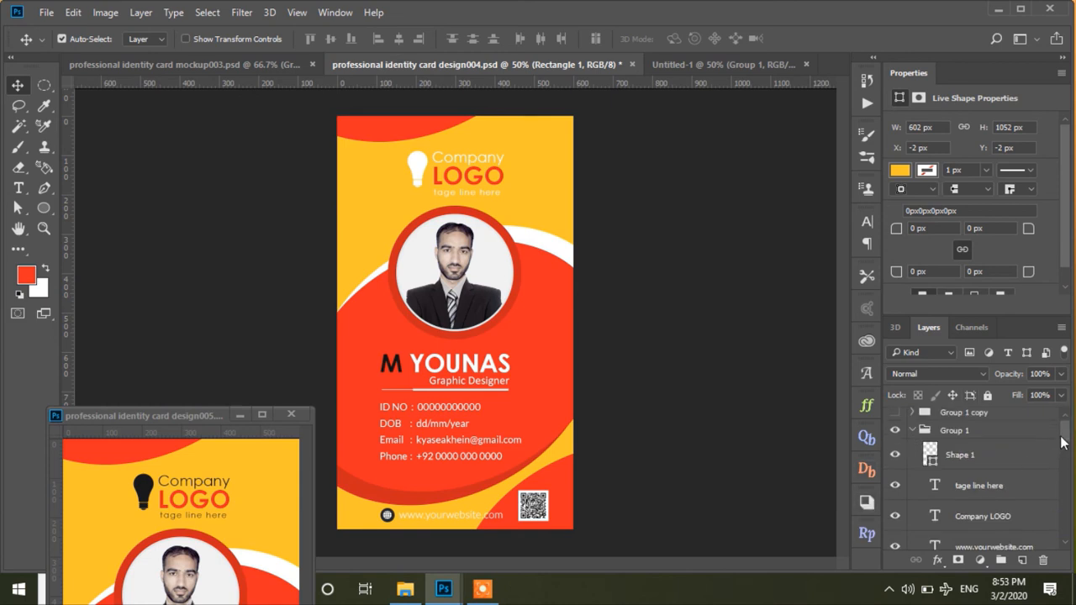
left_click(412, 181)
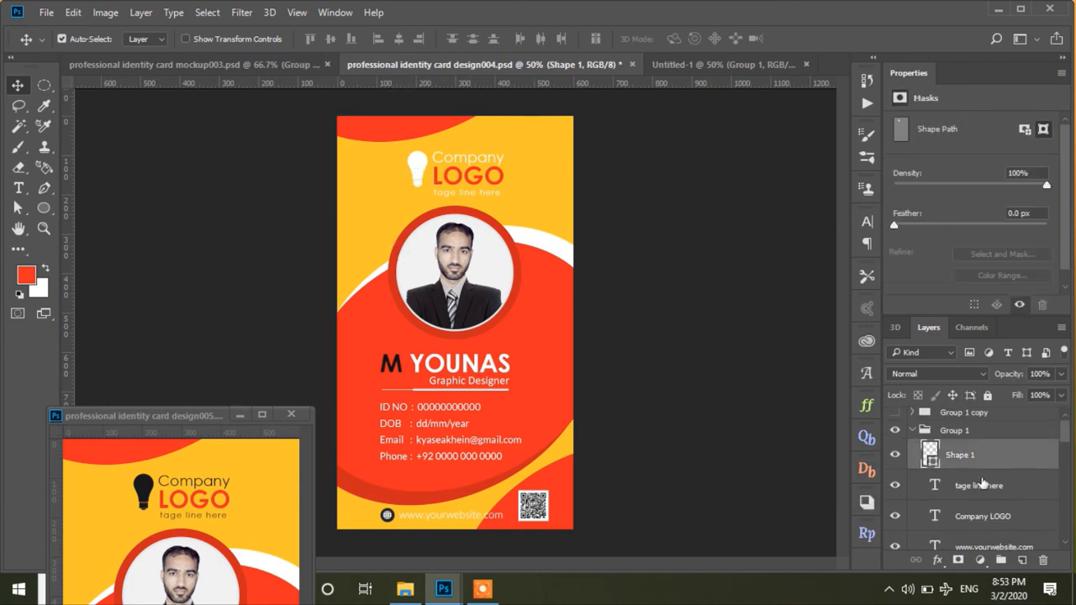
double_click(929, 454)
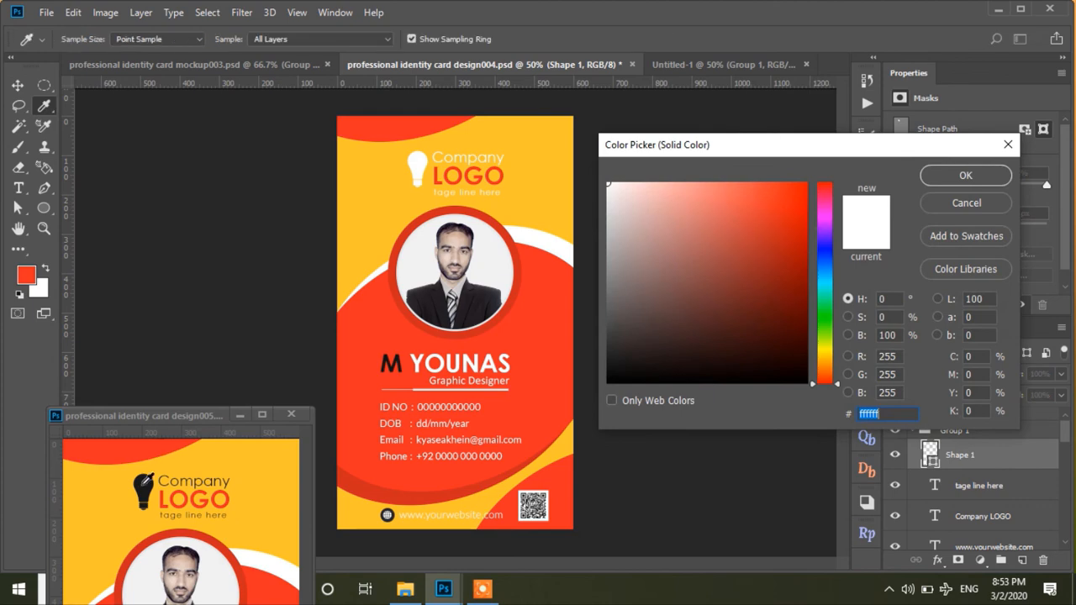
left_click(143, 483)
left_click(955, 176)
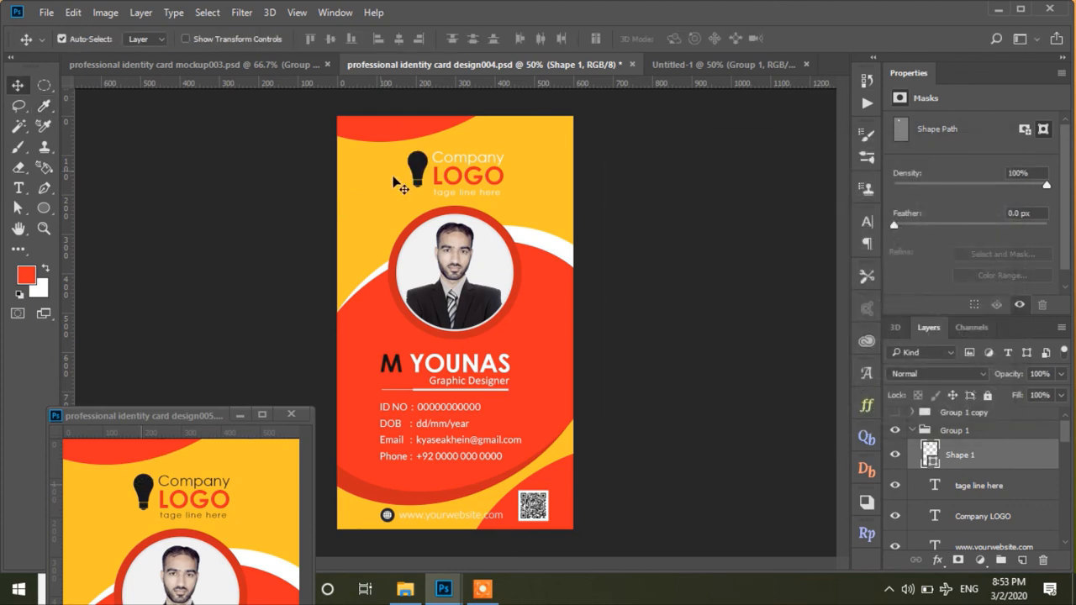
- Recolor the Company LOGO text and the tagline below it to #1a1a1a, sampled from the design005.psd bulb
left_click(475, 174)
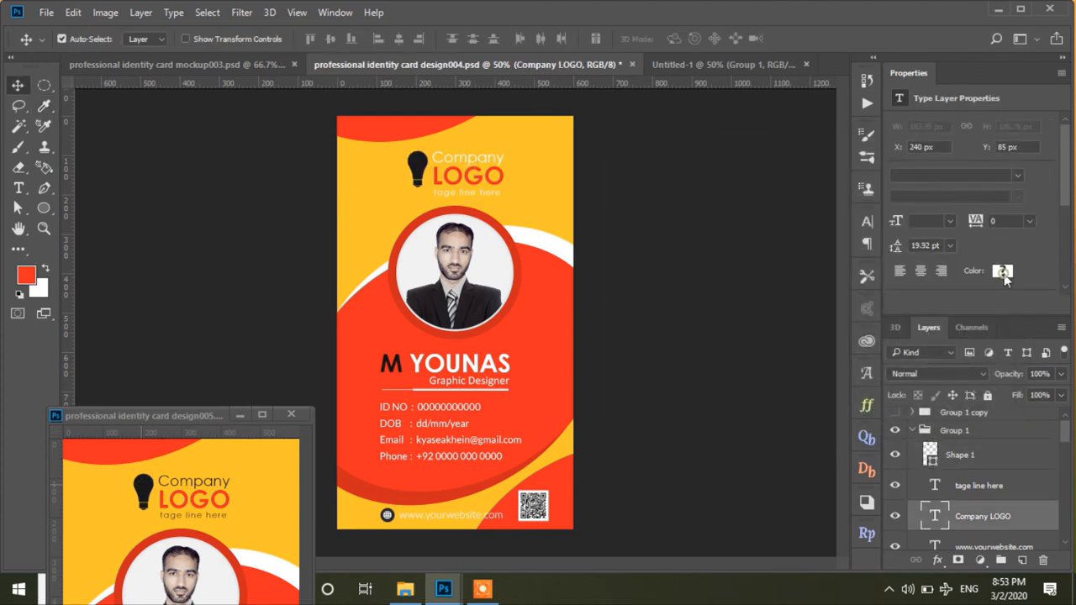
left_click(1001, 270)
left_click(143, 483)
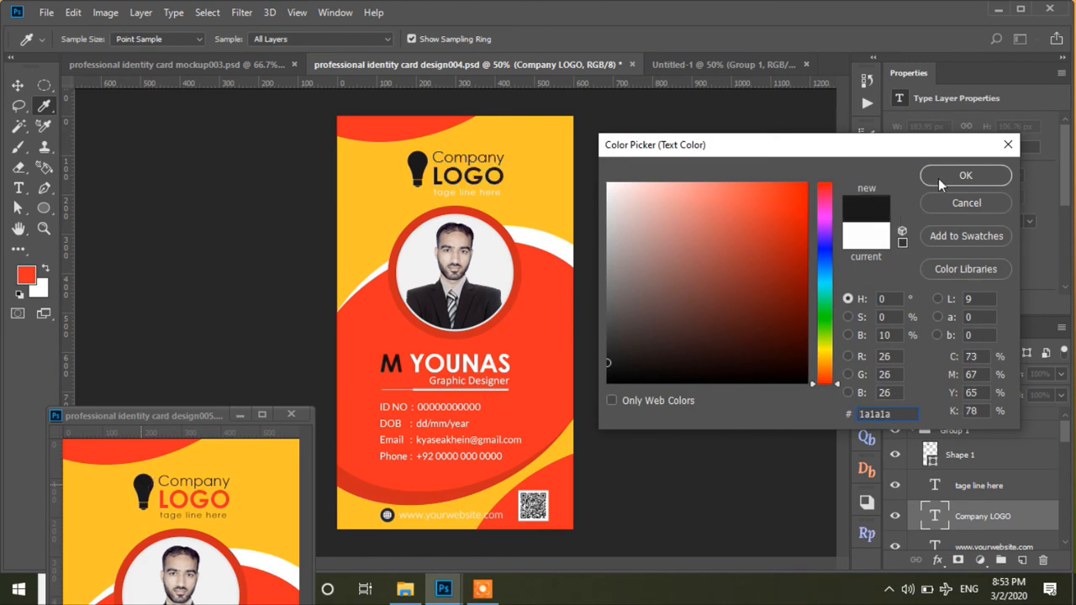
left_click(938, 178)
left_click(482, 199)
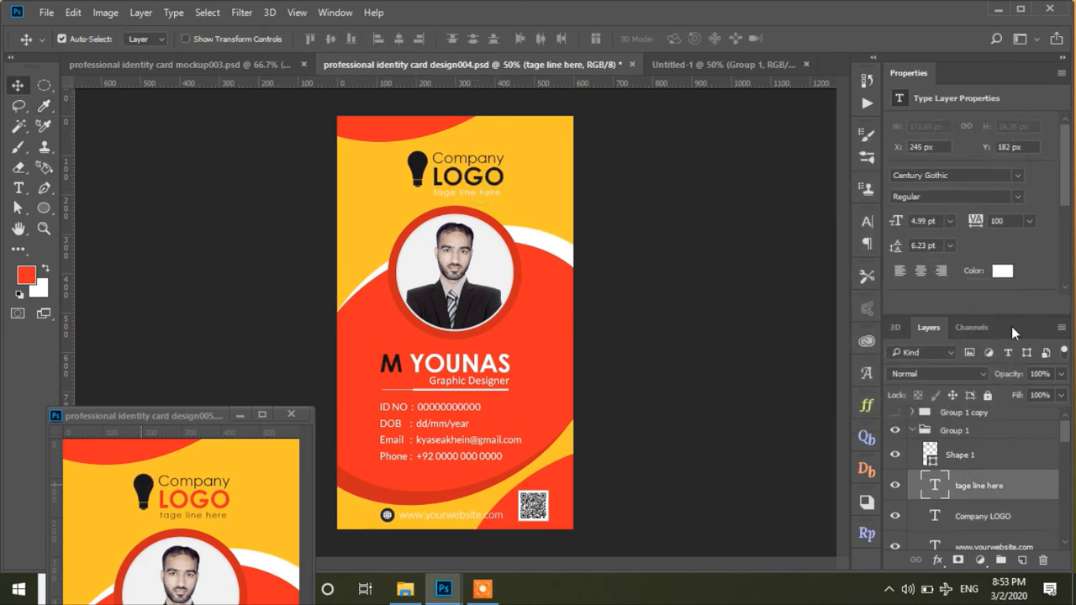
left_click(1002, 271)
left_click(142, 483)
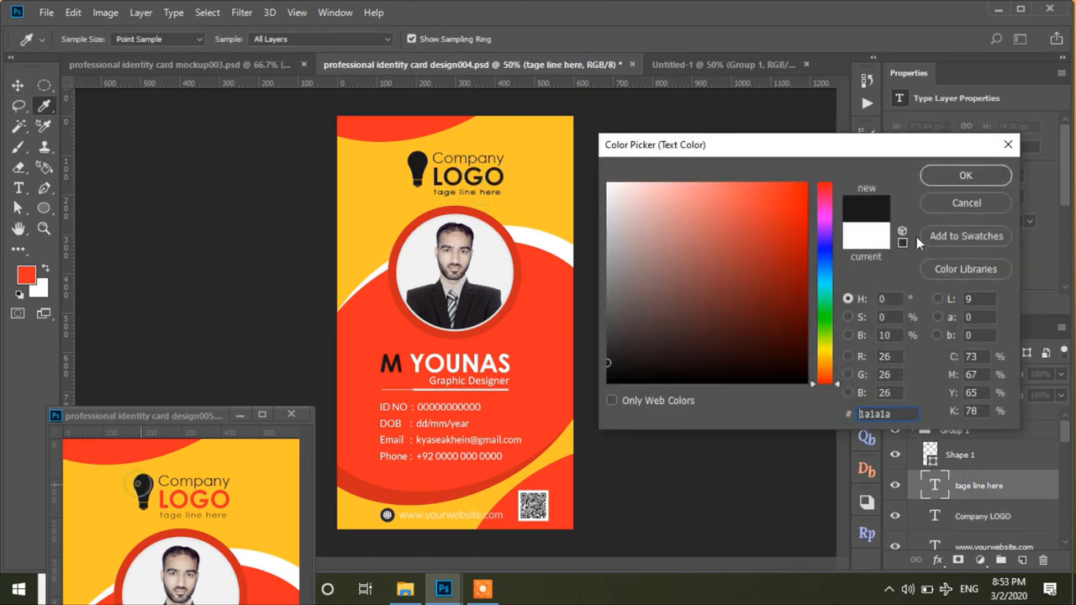
left_click(942, 177)
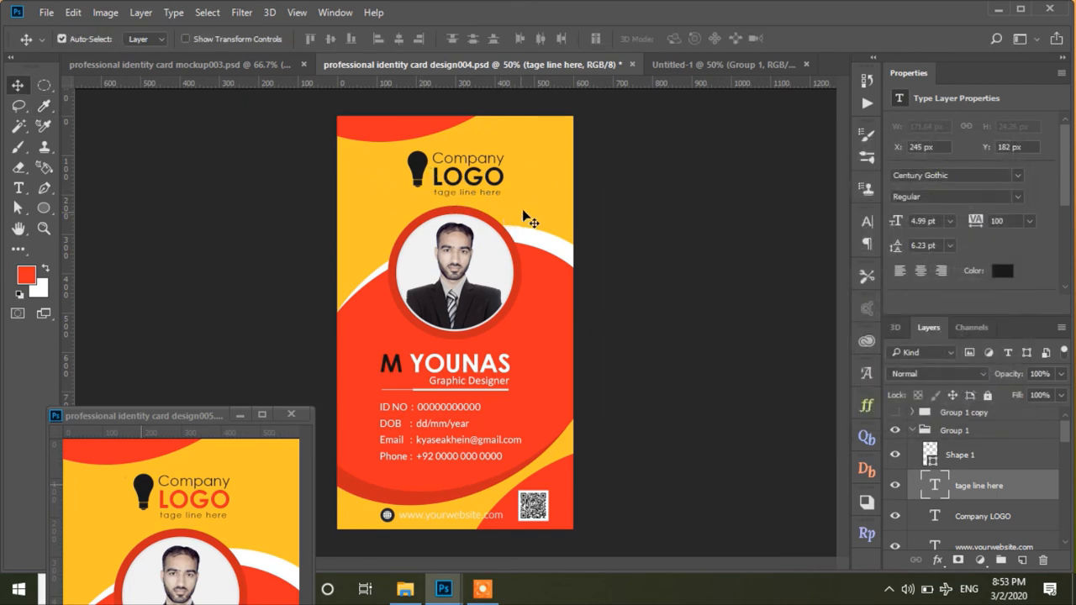
- Recolor only the word LOGO in the company name text to the red #e21a24 sampled from the card
left_click(18, 187)
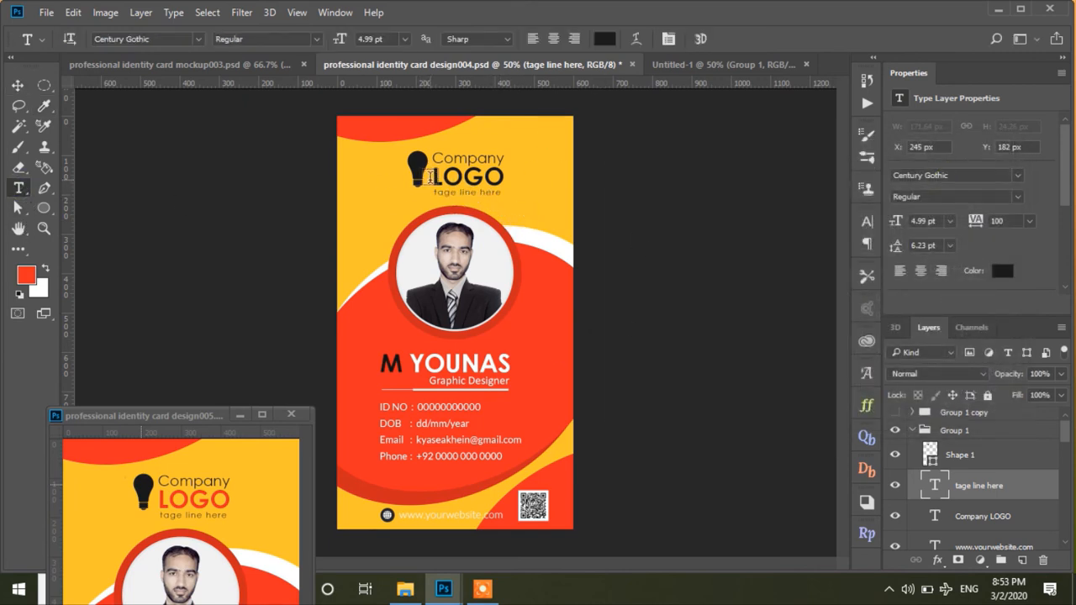
left_click(436, 176)
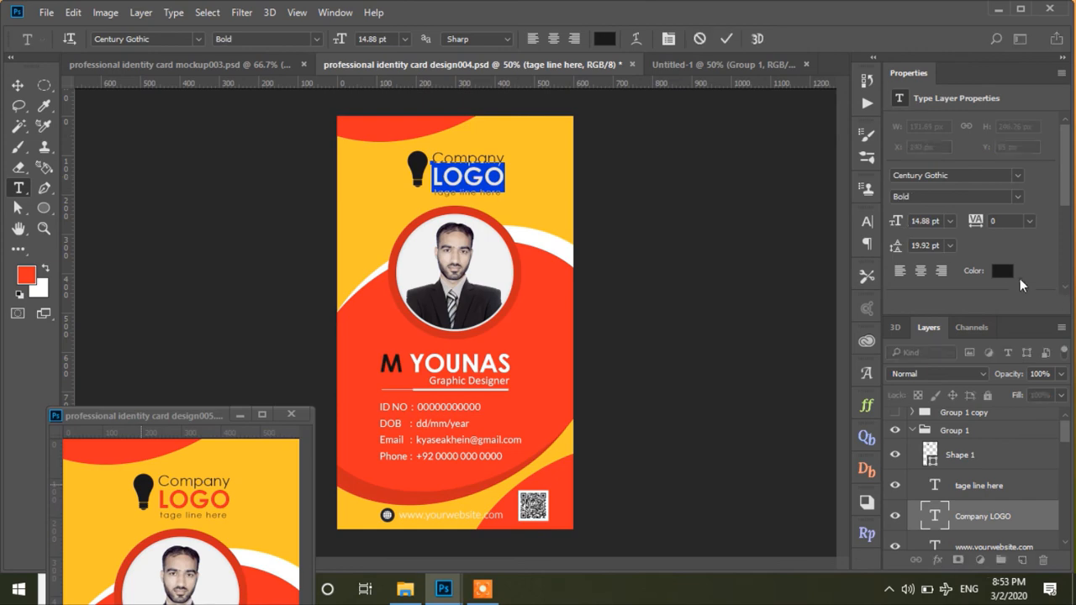
left_click(376, 349)
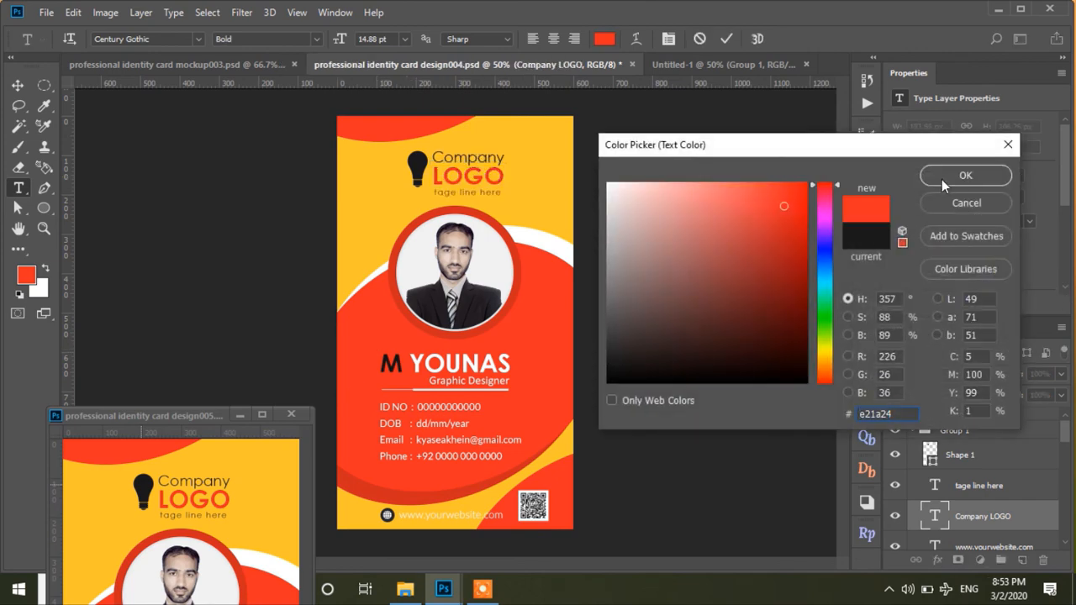
left_click(941, 177)
left_click(21, 87)
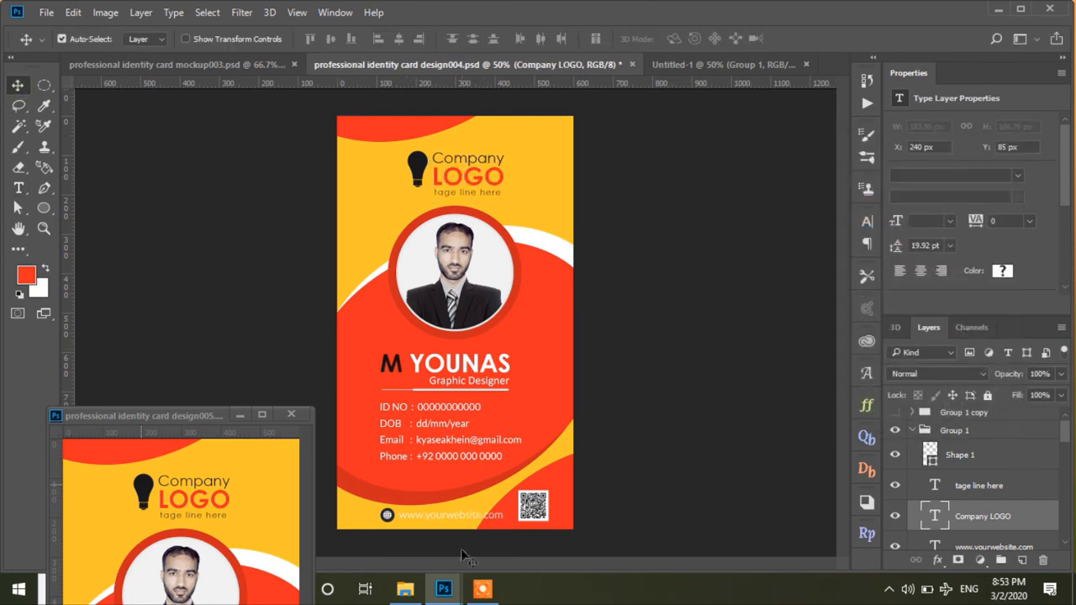
- Recolor the website text at the bottom of the card front to the bulb's #1a1a1a, then deselect the layer
left_click(454, 515)
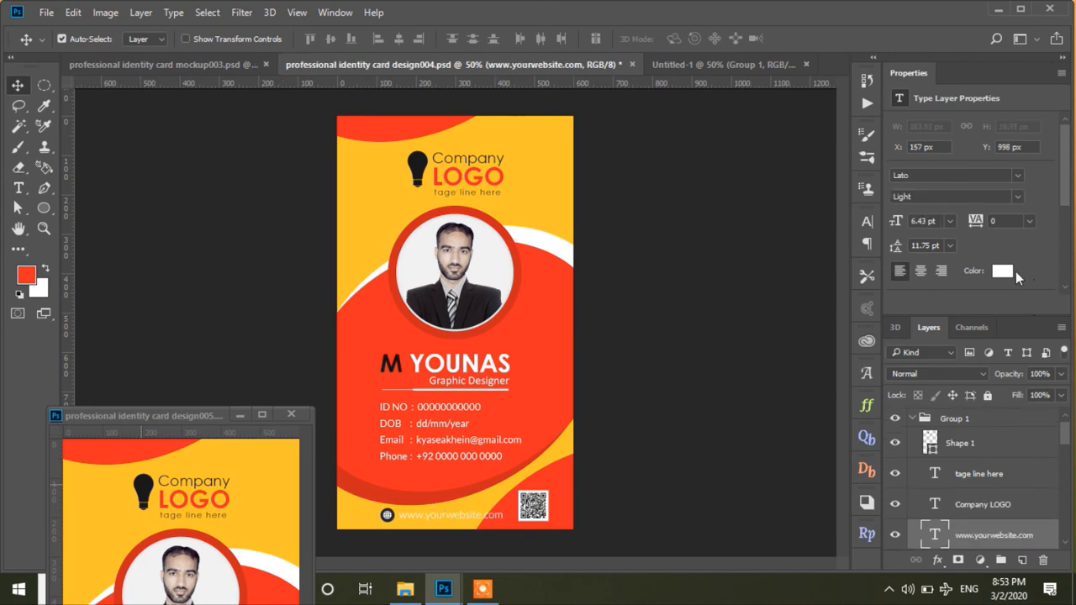
left_click(1005, 270)
left_click(401, 171)
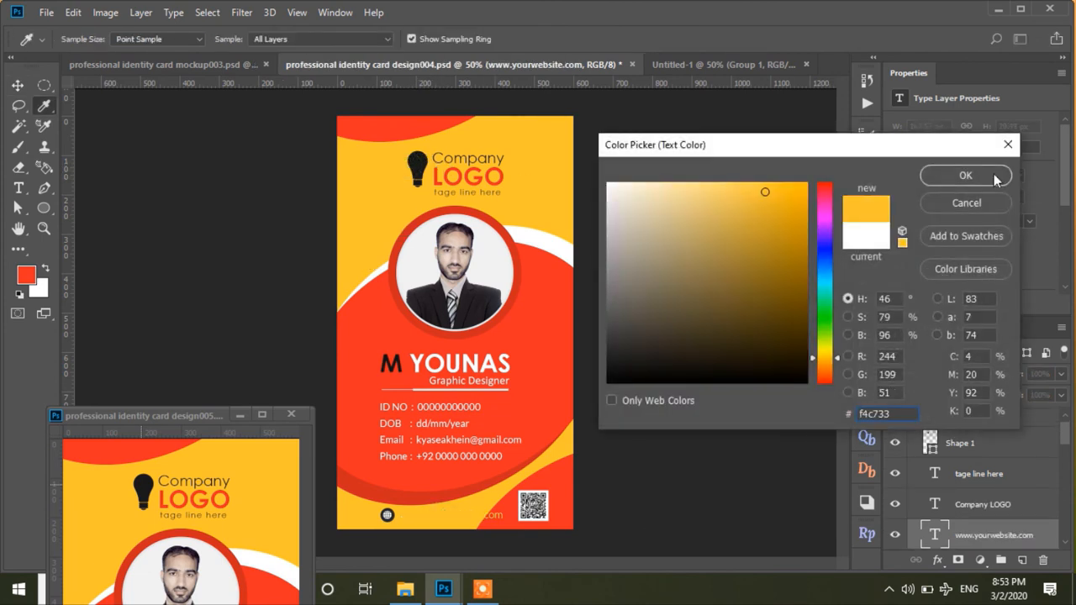
left_click(413, 163)
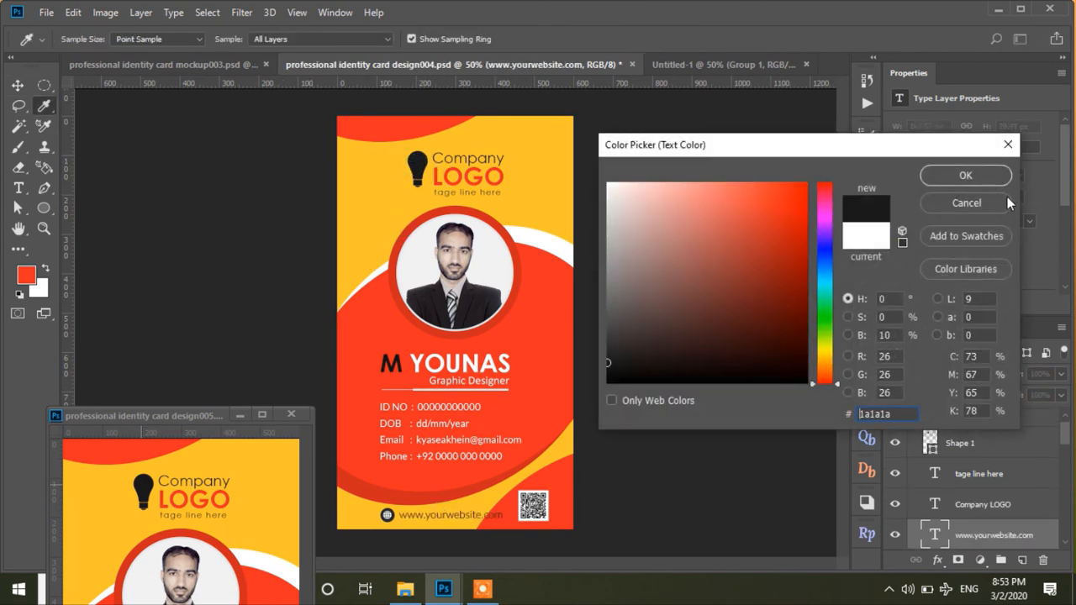
left_click(965, 175)
left_click(716, 342)
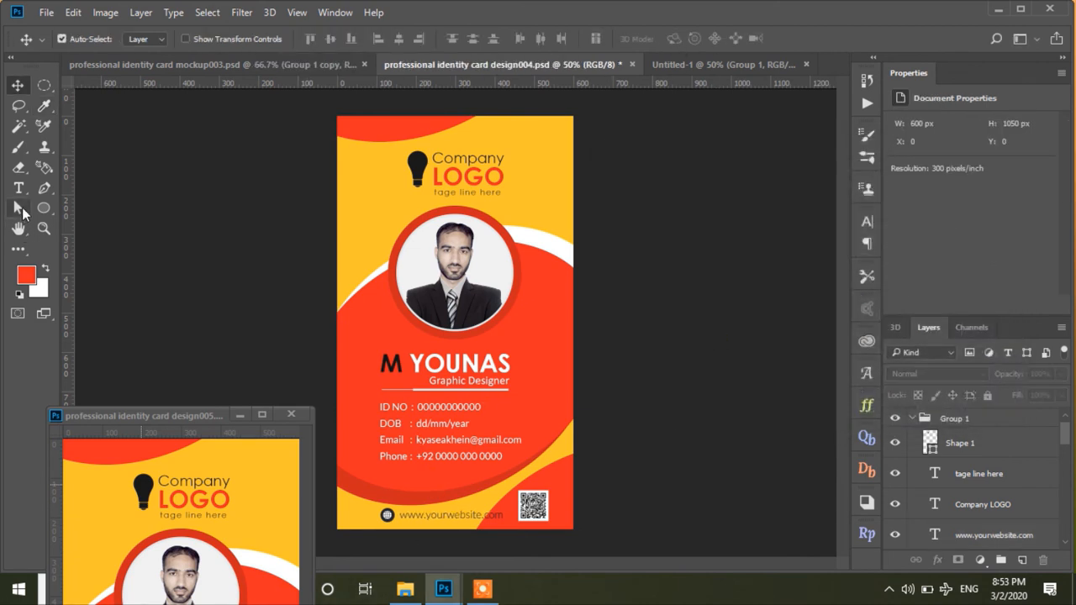
- Recolor the initial letter of the cardholder's name to the background yellow #f7ca33
left_click(18, 188)
double_click(398, 363)
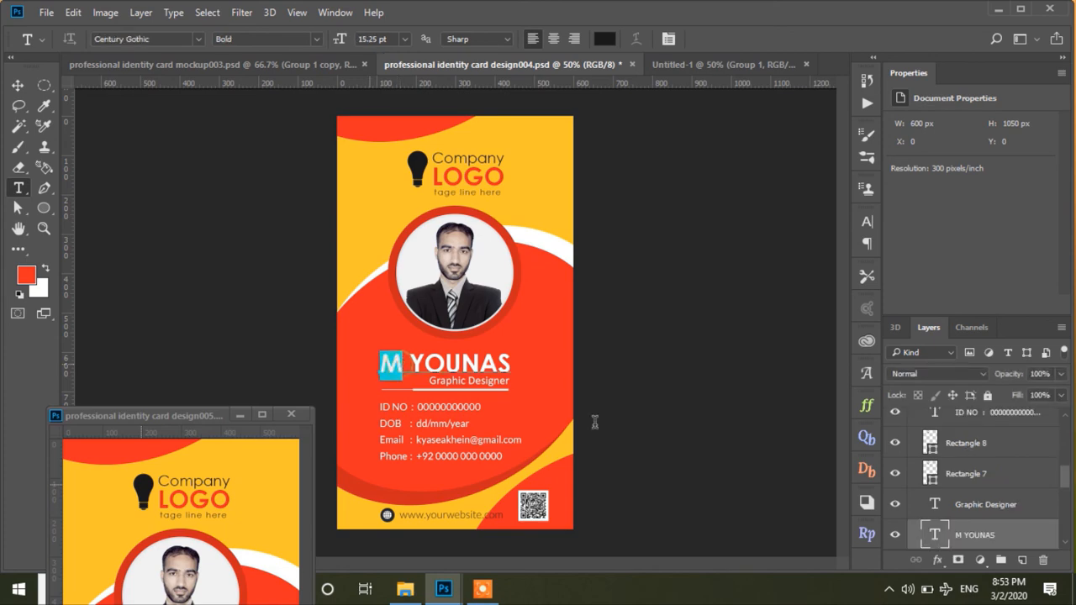
left_click(1000, 272)
left_click(357, 213)
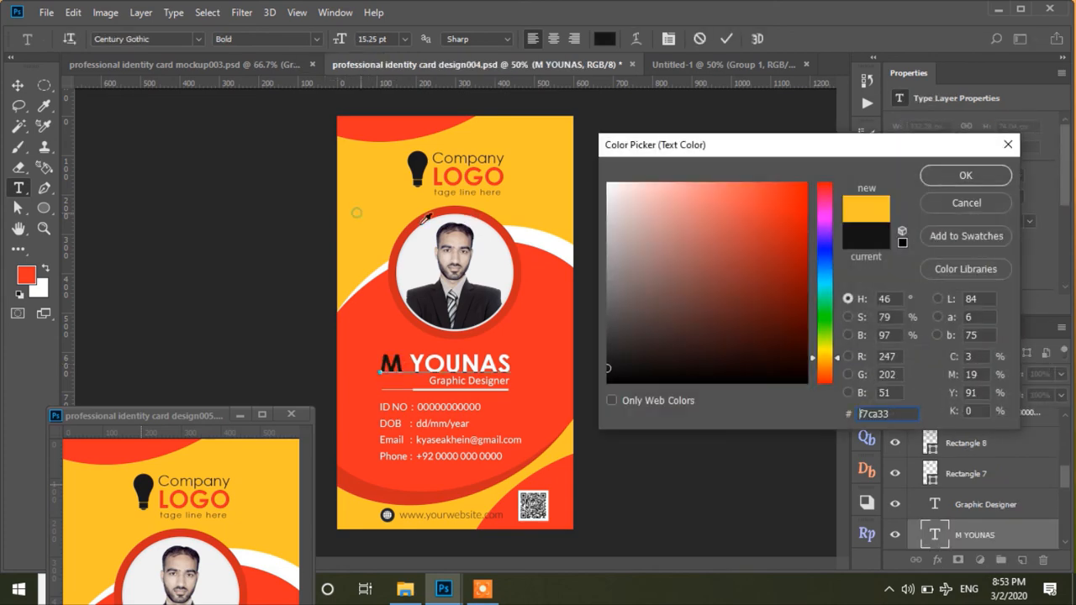
left_click(930, 181)
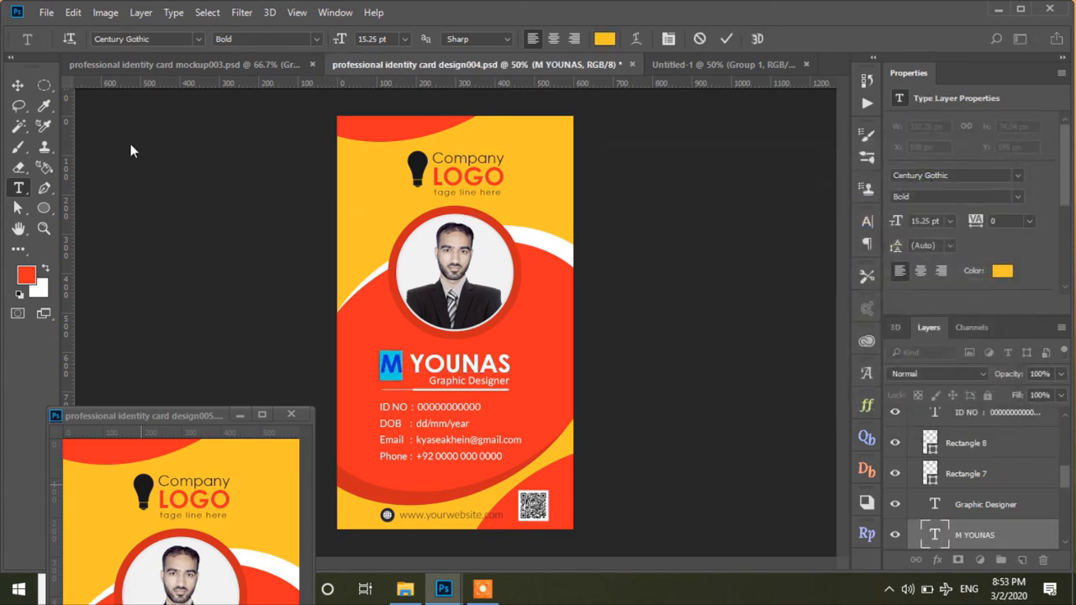
left_click(17, 85)
- Collapse and hide Group 1, then show Group 1 copy and expand it to edit the card back
scroll(1065, 483, "up", 5)
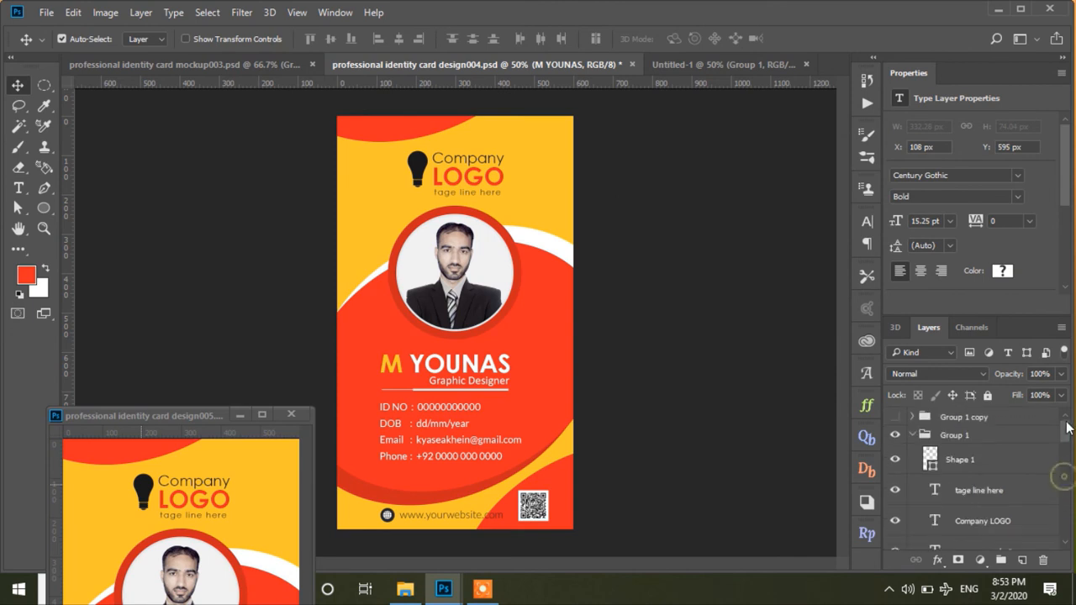
left_click(911, 434)
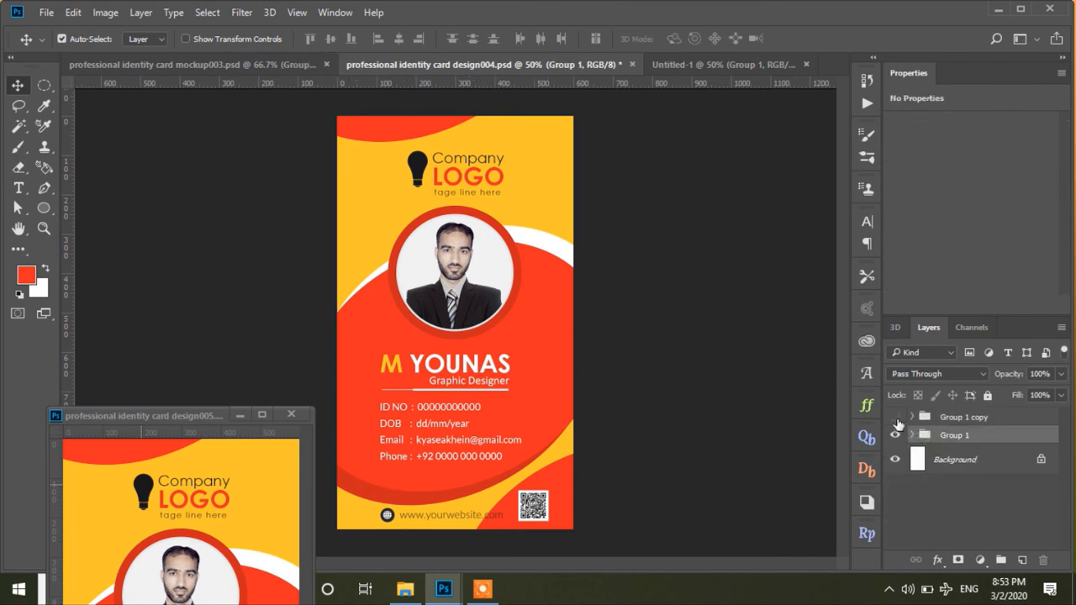
left_click(895, 417)
left_click(895, 434)
left_click(924, 418)
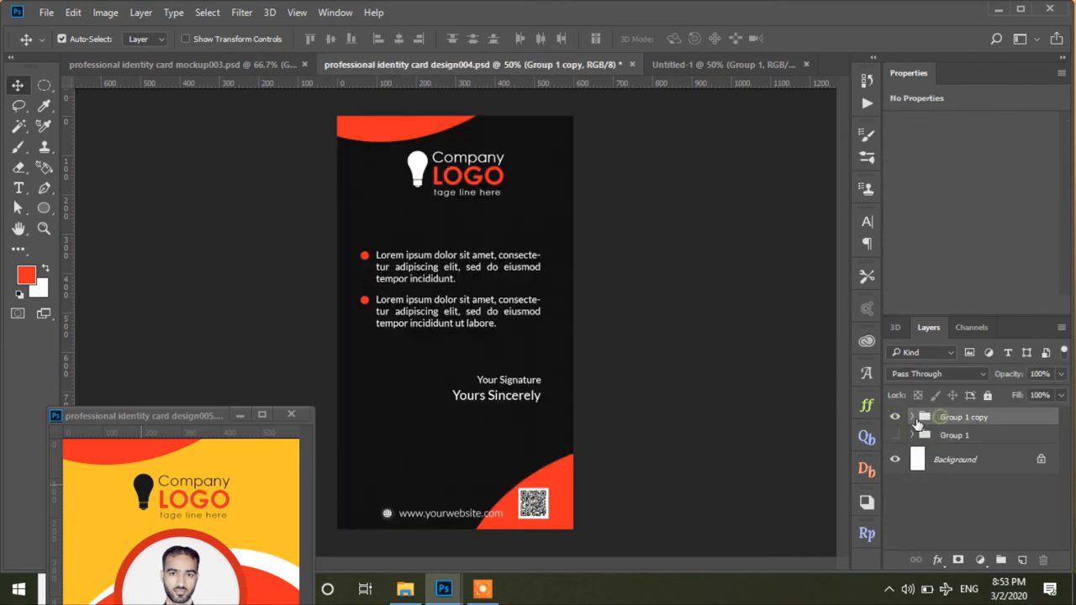
left_click(911, 417)
- Unlock Rectangle 1 in Group 1 copy, recolor it to the sampled yellow #f7ca33 and clear its layer style
left_click_drag(1065, 447, 1063, 515)
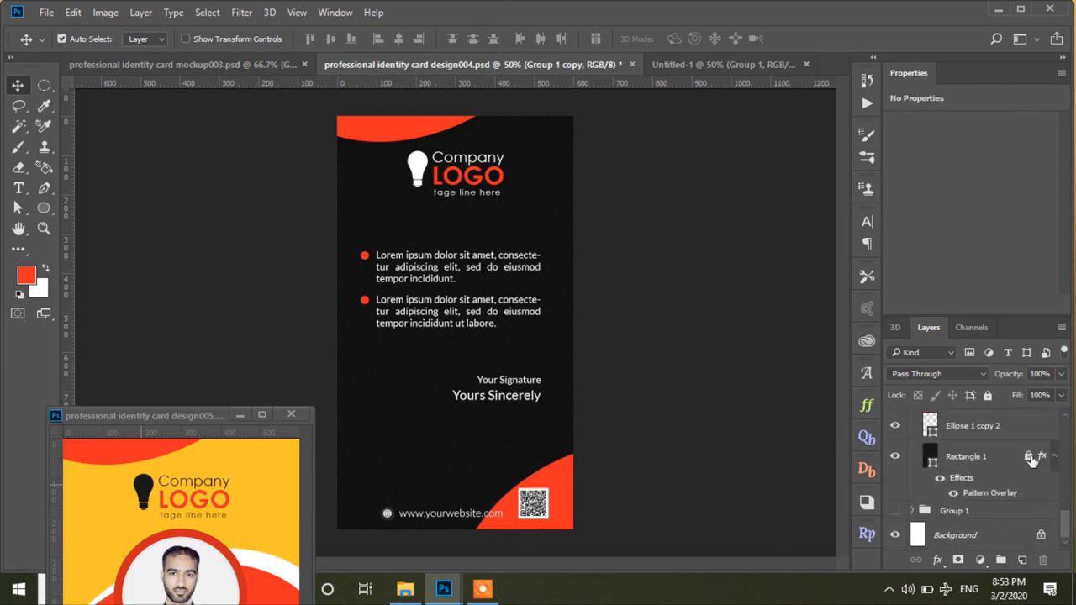
left_click(931, 458)
left_click(254, 464)
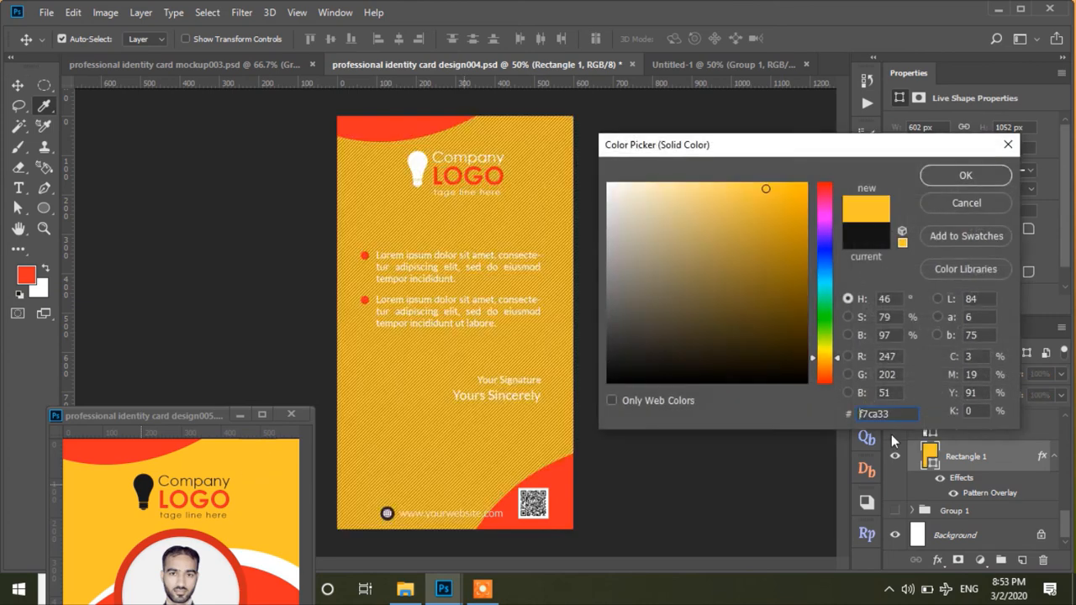
right_click(1039, 468)
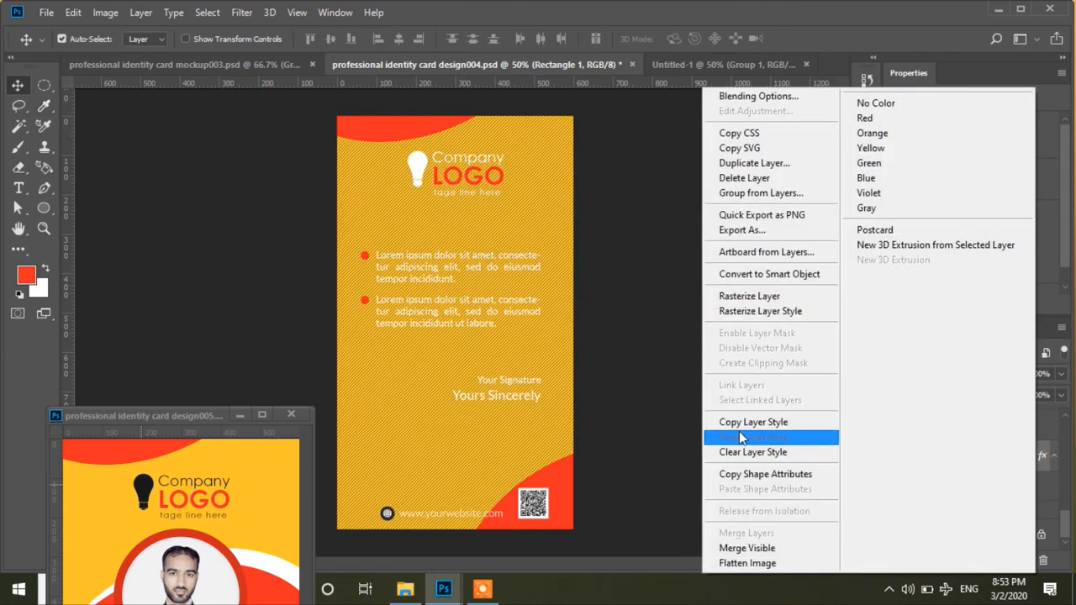
left_click(741, 437)
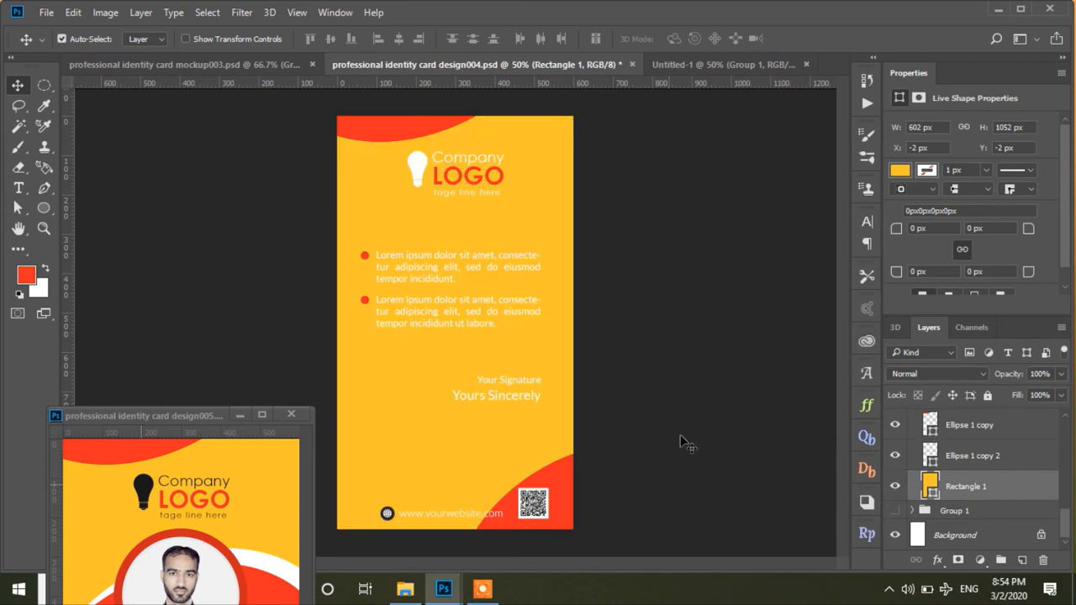
- Recolor both Lorem ipsum paragraphs on the card back to #1a1a1a
left_click(465, 267)
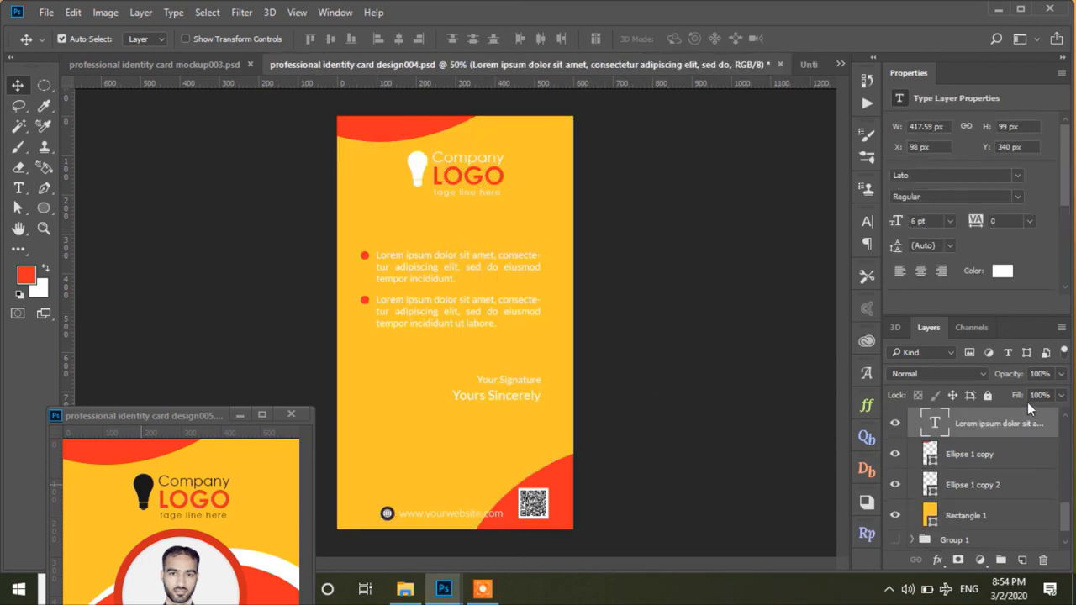
left_click(997, 279)
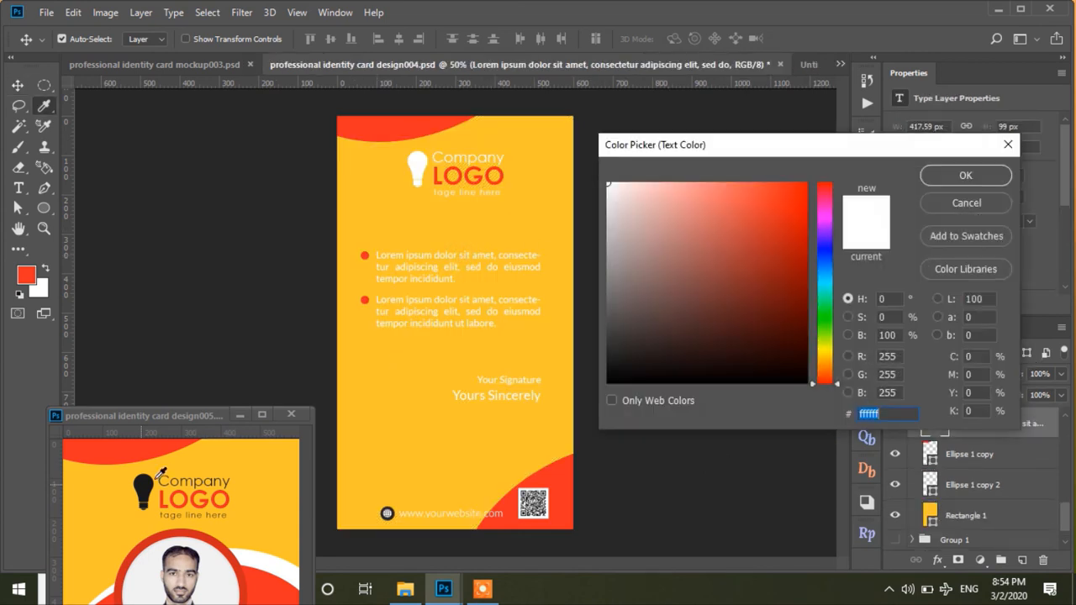
type("1a1a1a")
key("Return")
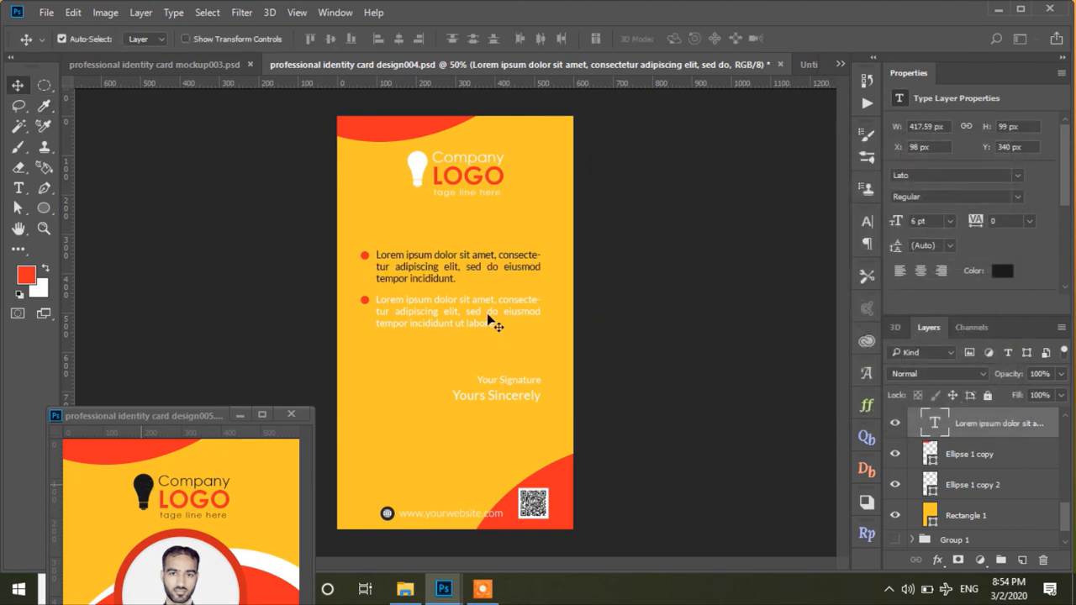
left_click(1000, 271)
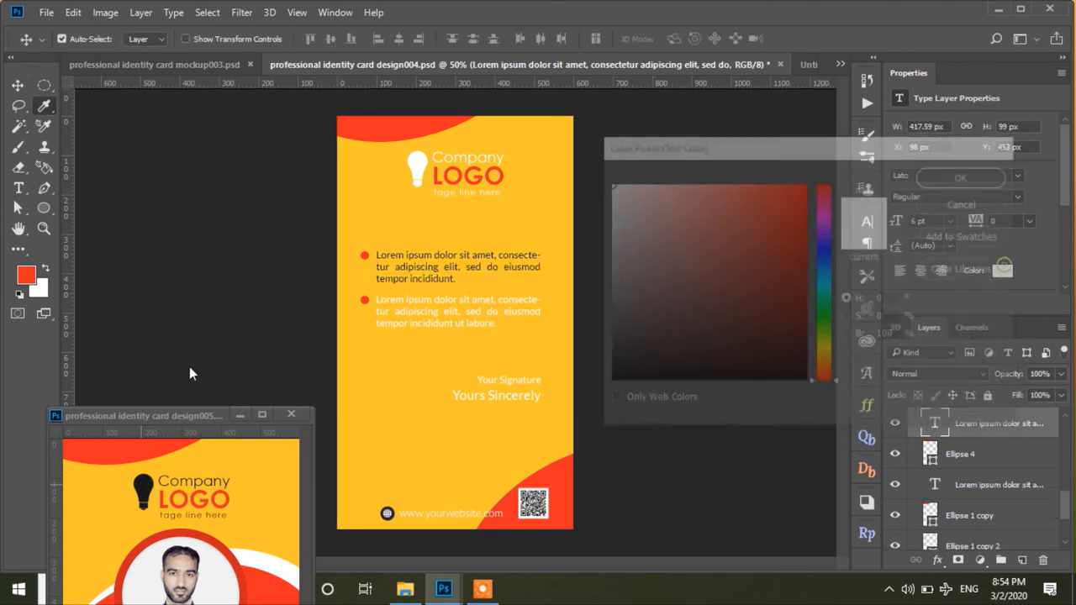
left_click(934, 178)
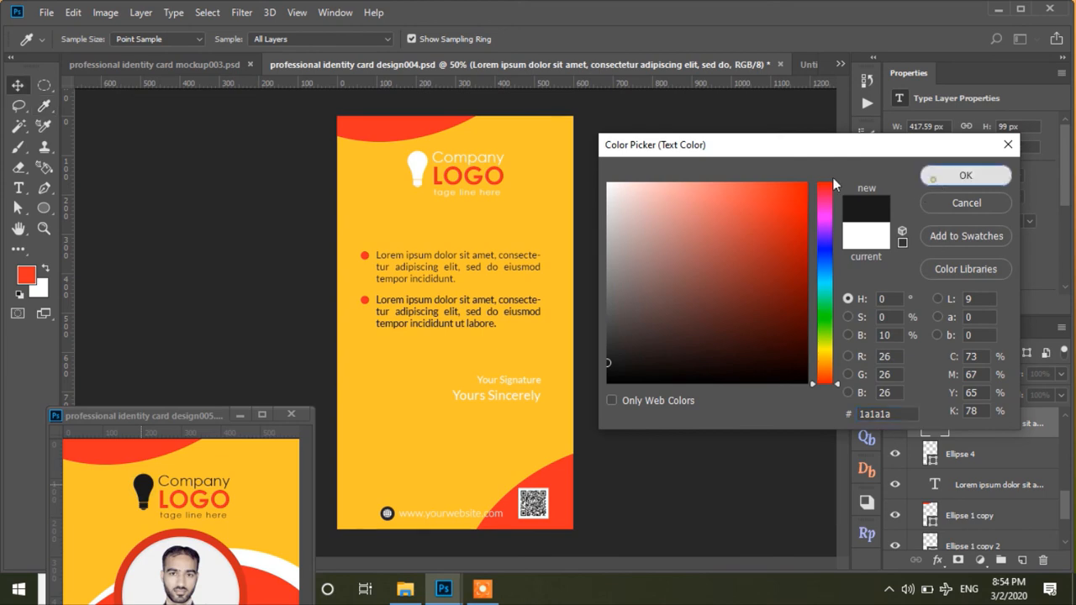
- Recolor the Your Signature and Yours Sincerely text on the card back to #1a1a1a
left_click(513, 380)
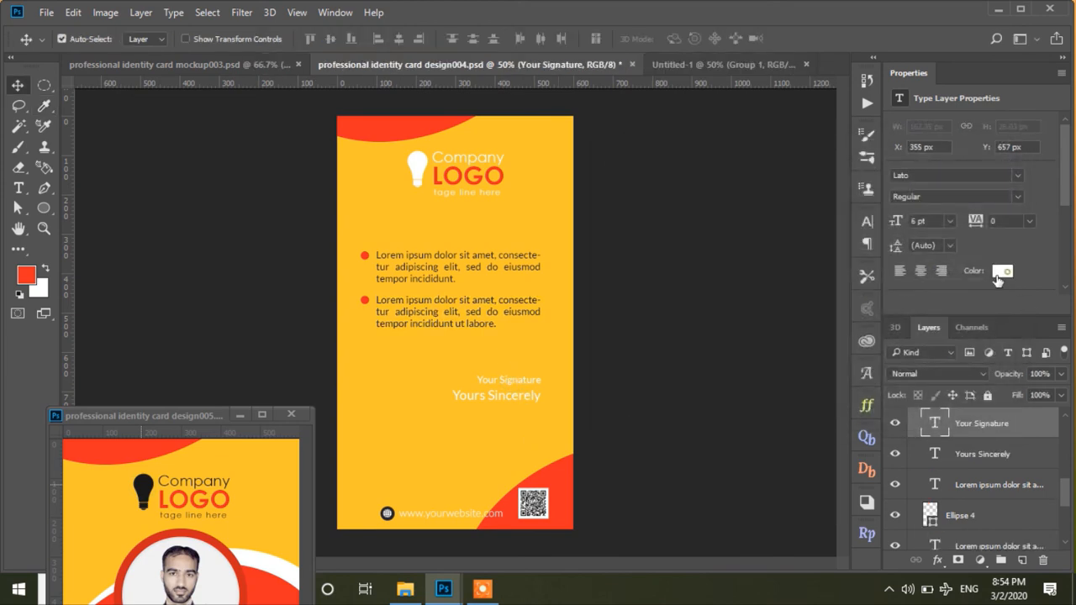
left_click(1000, 271)
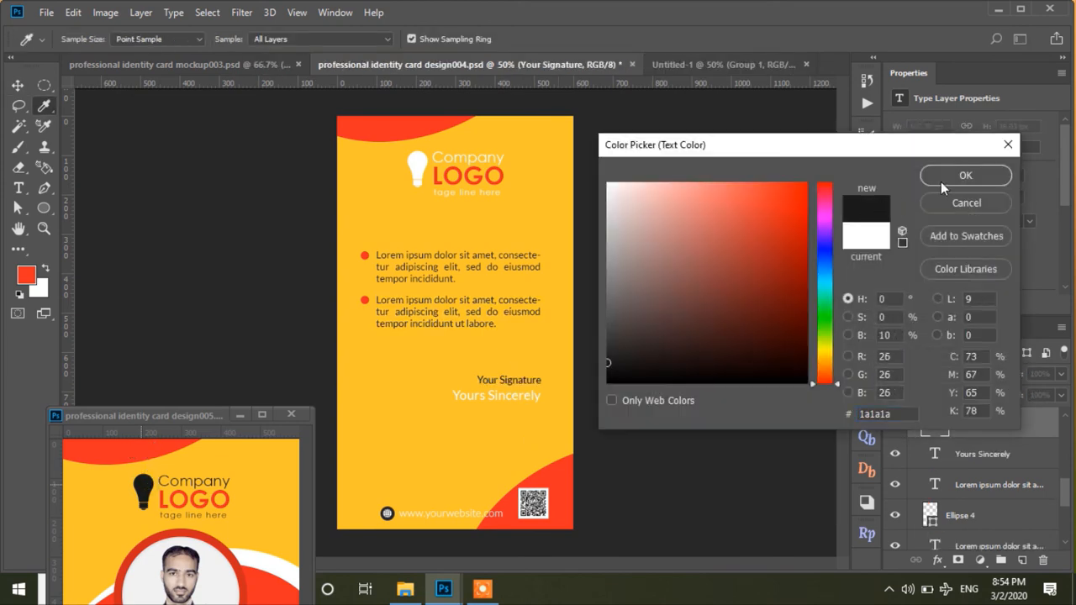
left_click(942, 178)
left_click(521, 396)
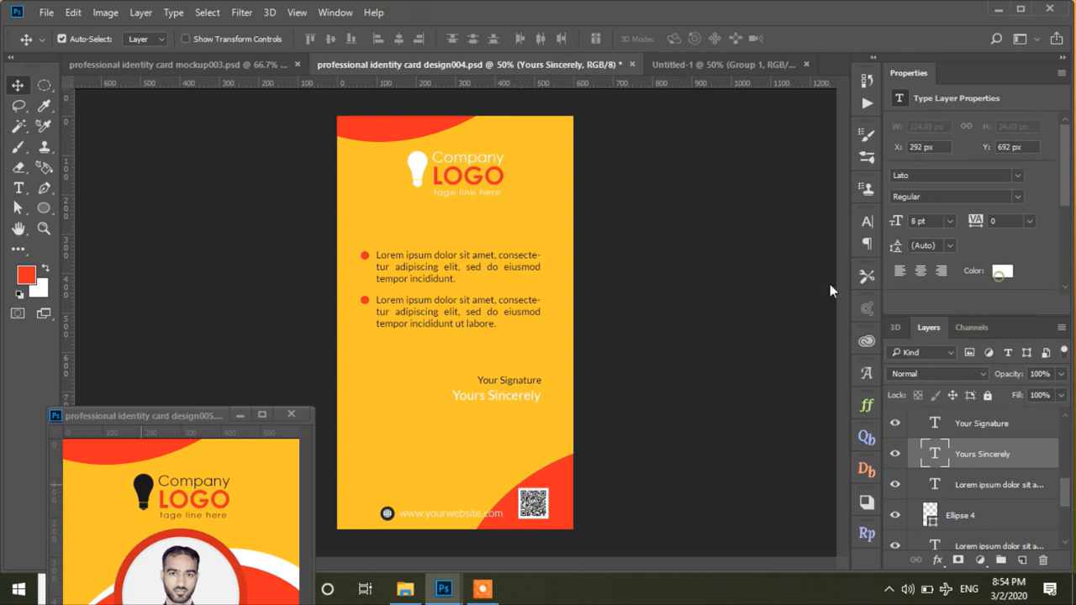
left_click(998, 275)
left_click(142, 486)
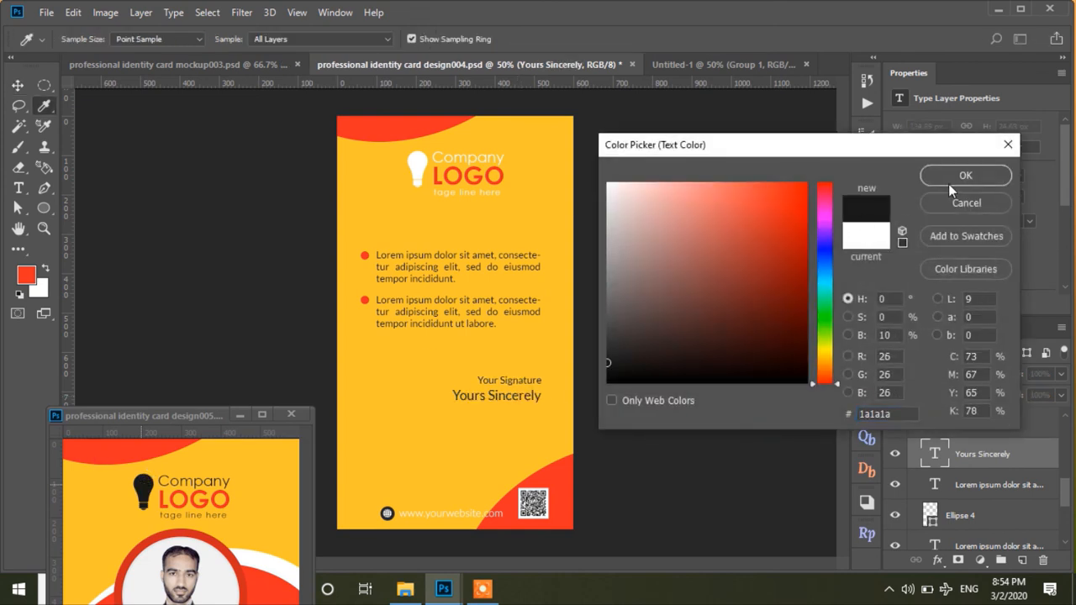
left_click(948, 183)
key("v")
- Recolor the light bulb shape of the card back's logo to #1a1a1a, sampled from the reference card
left_click(420, 178)
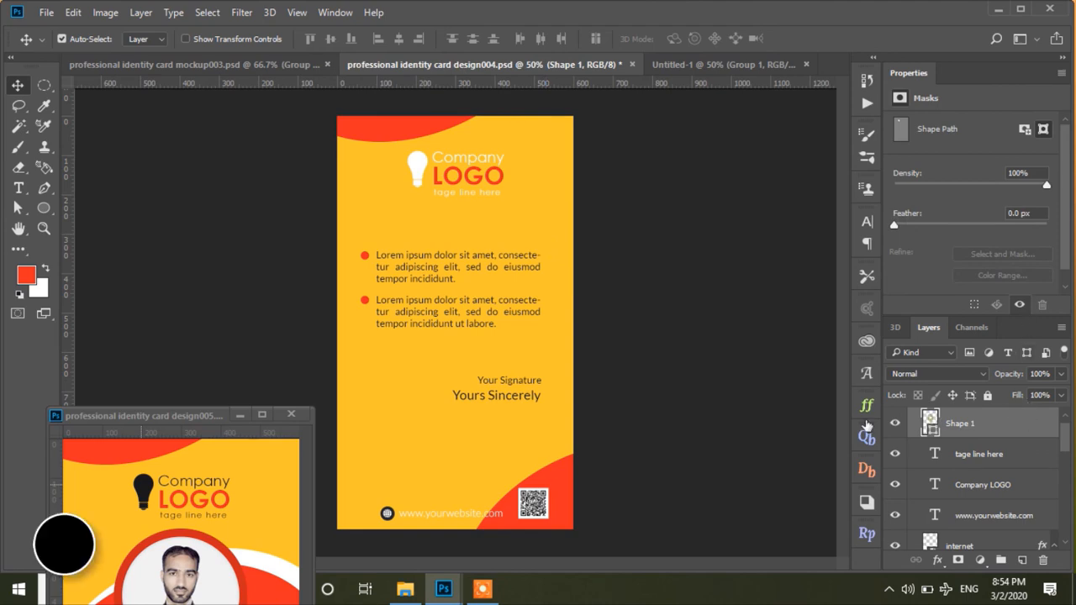
double_click(930, 423)
left_click(138, 483)
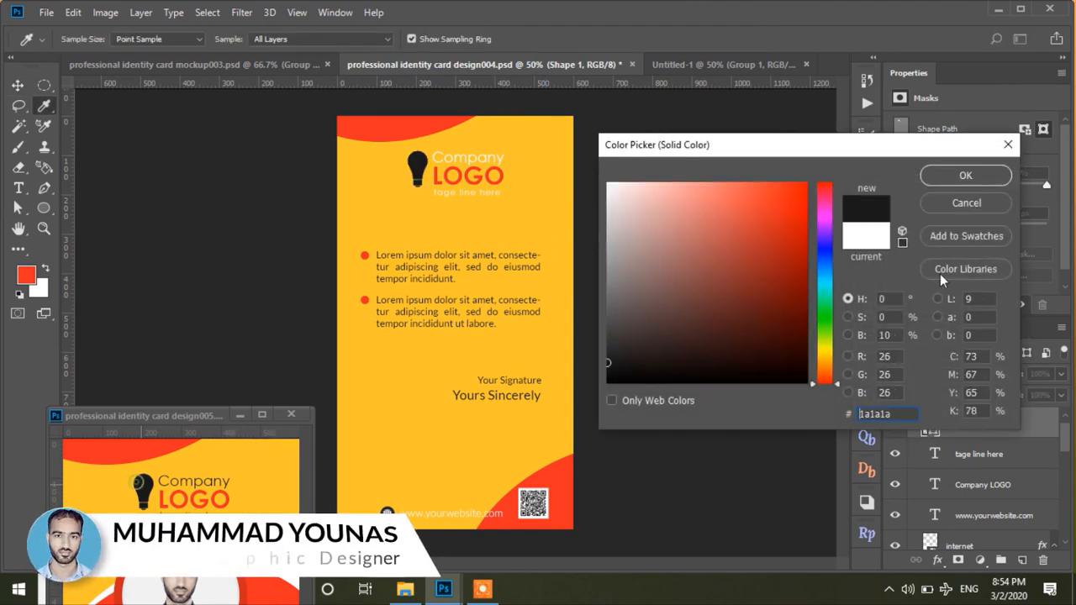
left_click(965, 175)
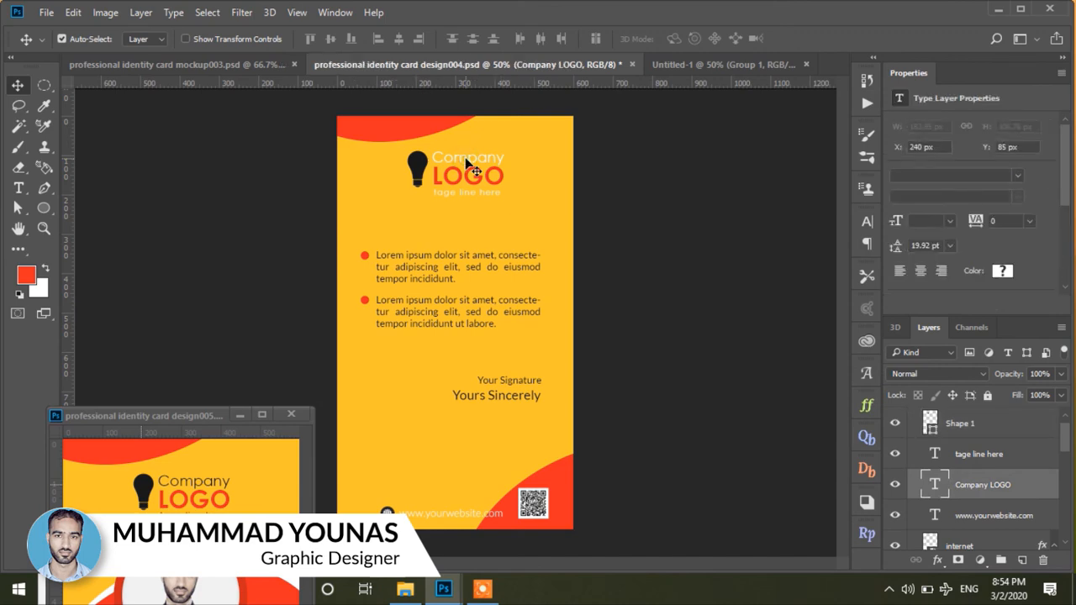
- Recolor only the word Company in the logo text to #1a1a1a, sampled from the light bulb
left_click(1000, 270)
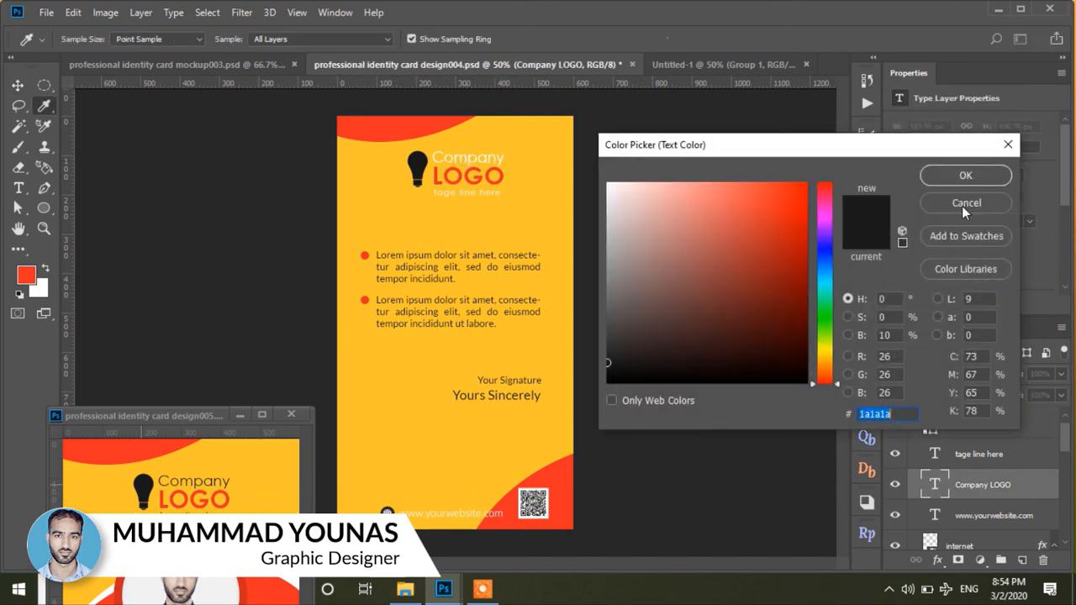
key("Escape")
left_click(19, 189)
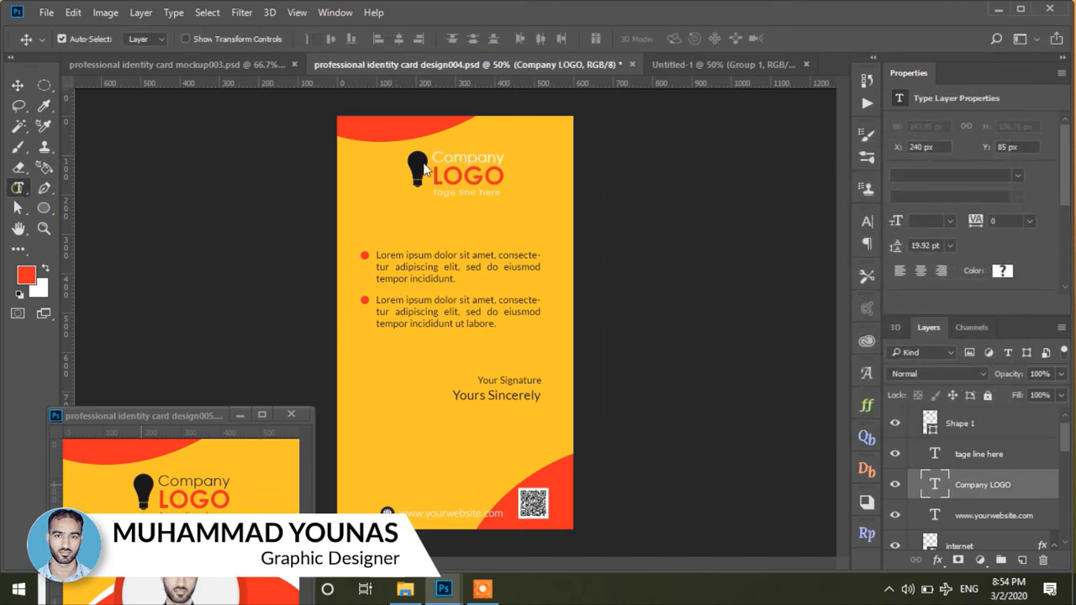
left_click_drag(431, 157, 505, 159)
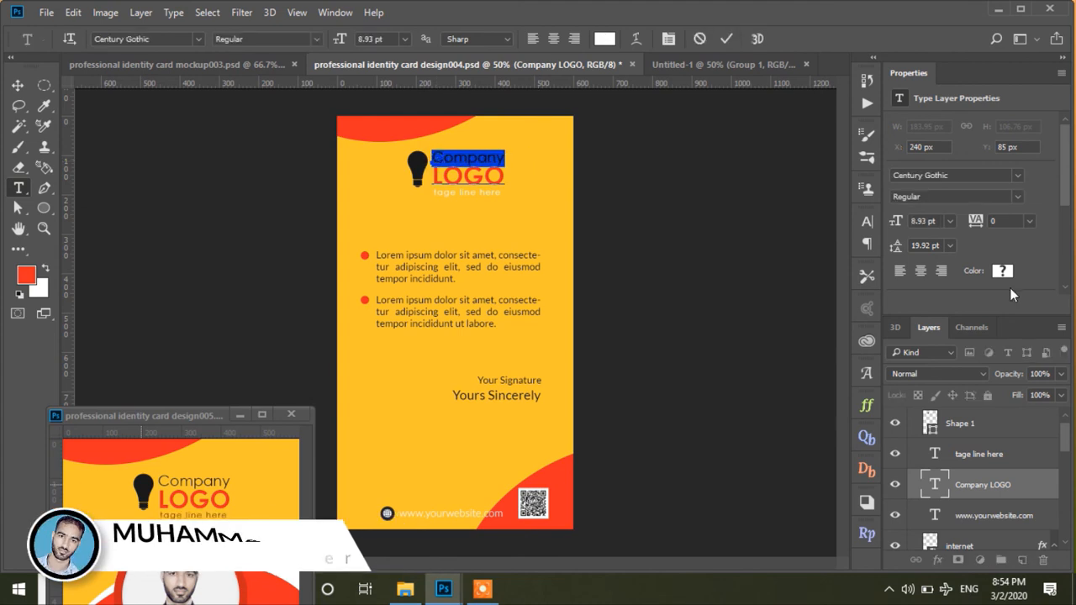
left_click(1004, 272)
left_click(413, 166)
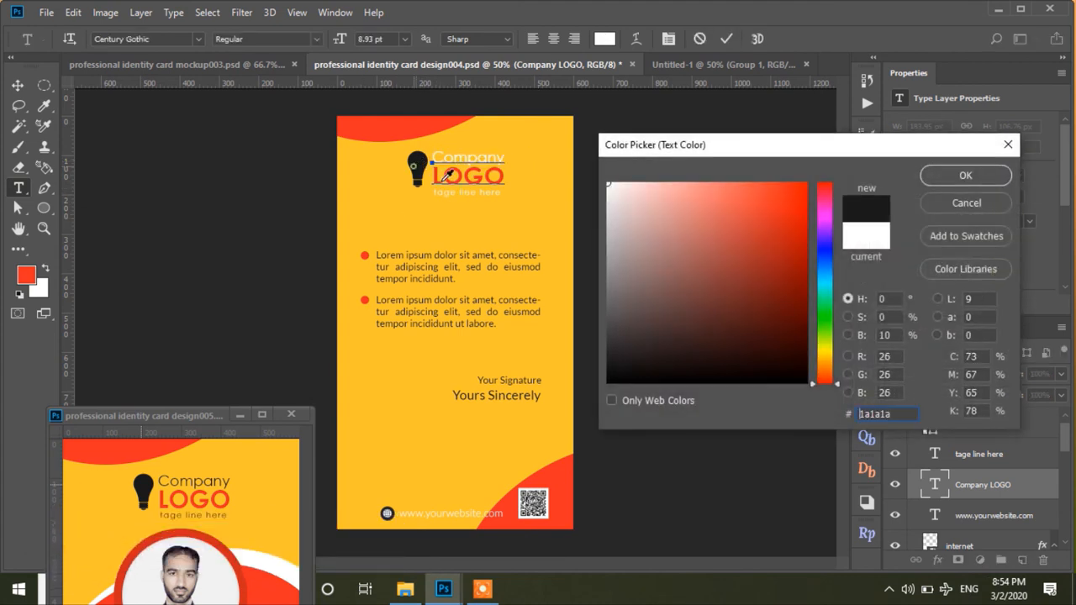
left_click(963, 175)
key("ctrl+Return")
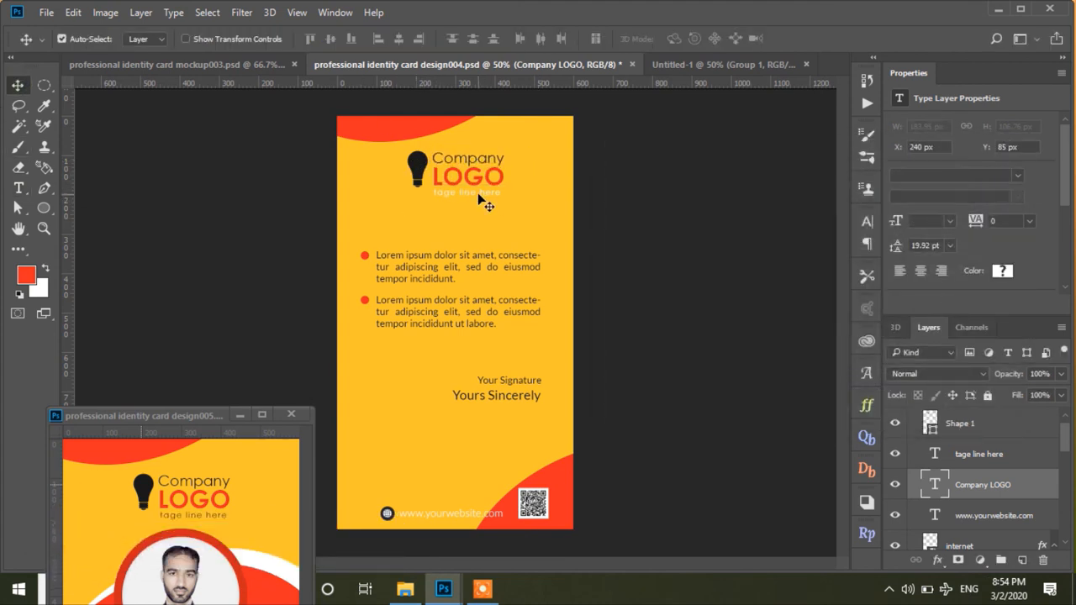
- Recolor the logo's tag line and the website address on the card back to #1a1a1a
left_click(467, 192)
left_click(1002, 271)
left_click(414, 165)
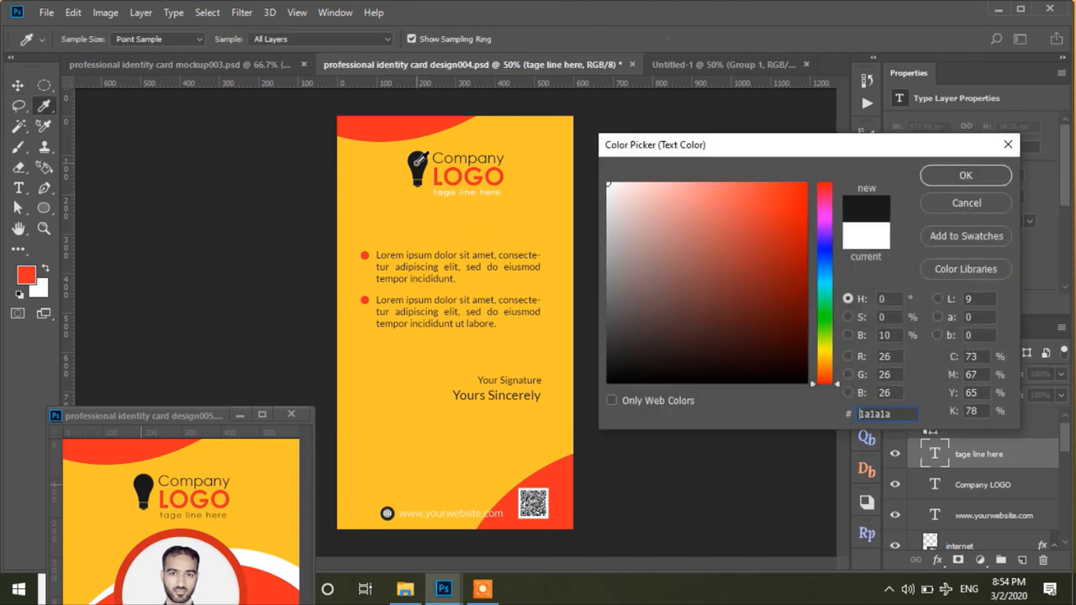
left_click(965, 175)
left_click(465, 522)
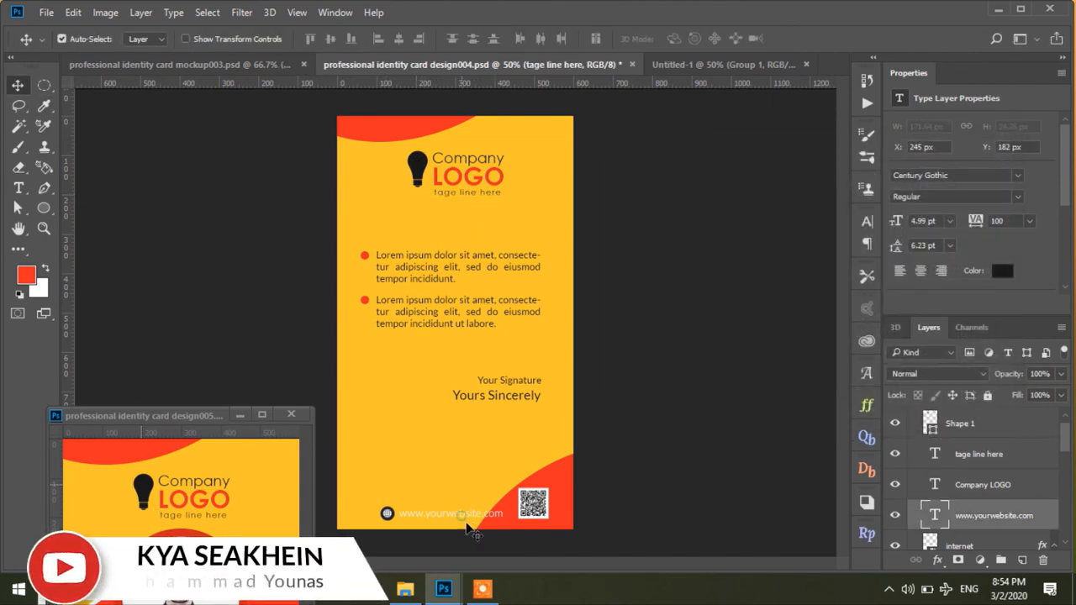
left_click(1001, 270)
left_click(426, 168)
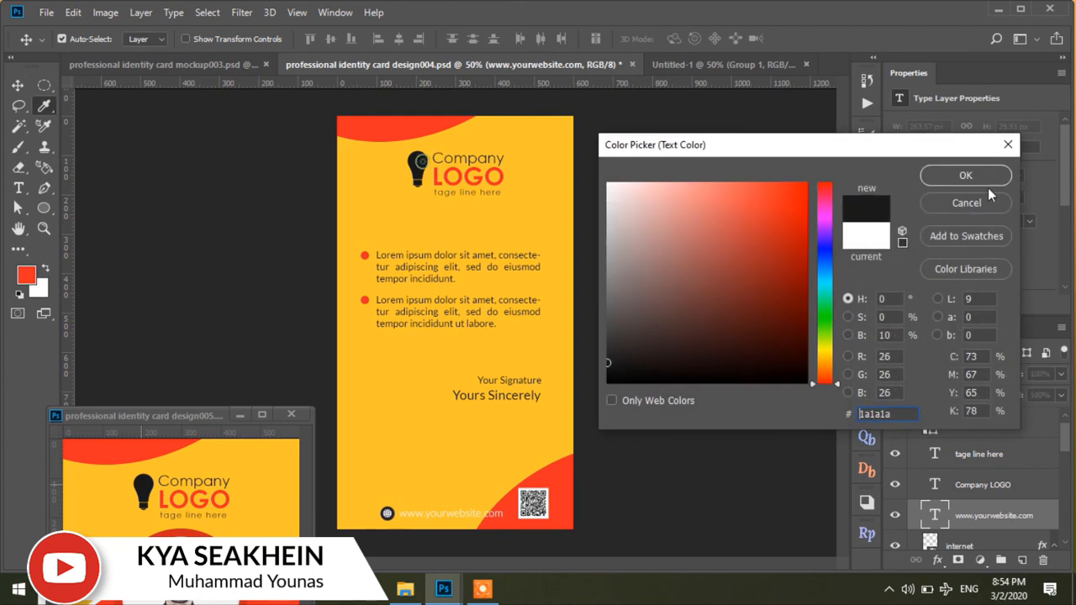
left_click(964, 176)
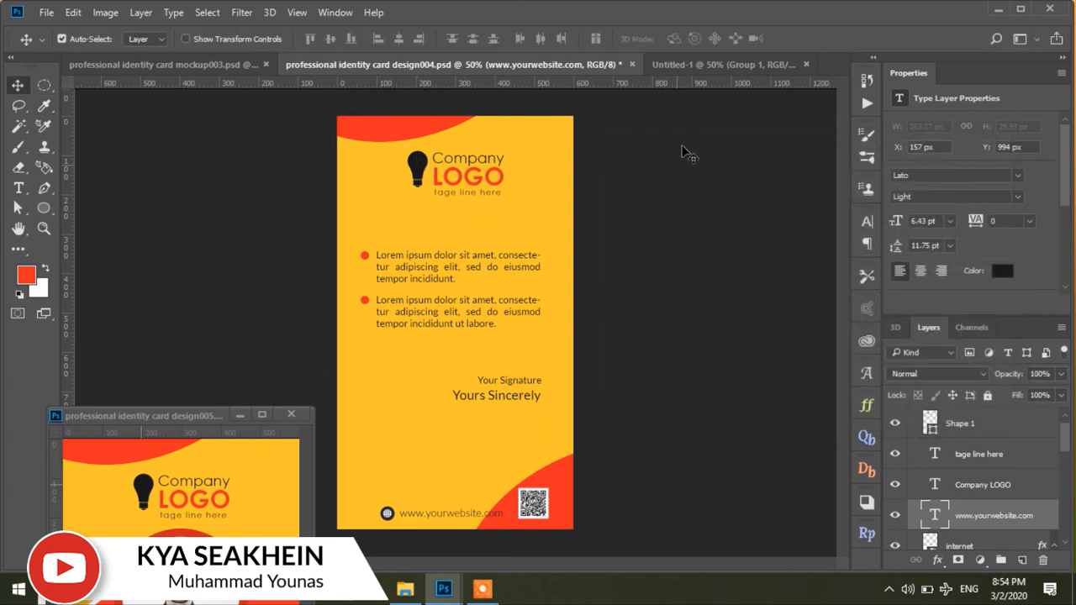
- Collapse Group 1 copy and compare the yellow card's back and front, leaving only Group 1 shown above the background
left_click_drag(1066, 439, 1066, 434)
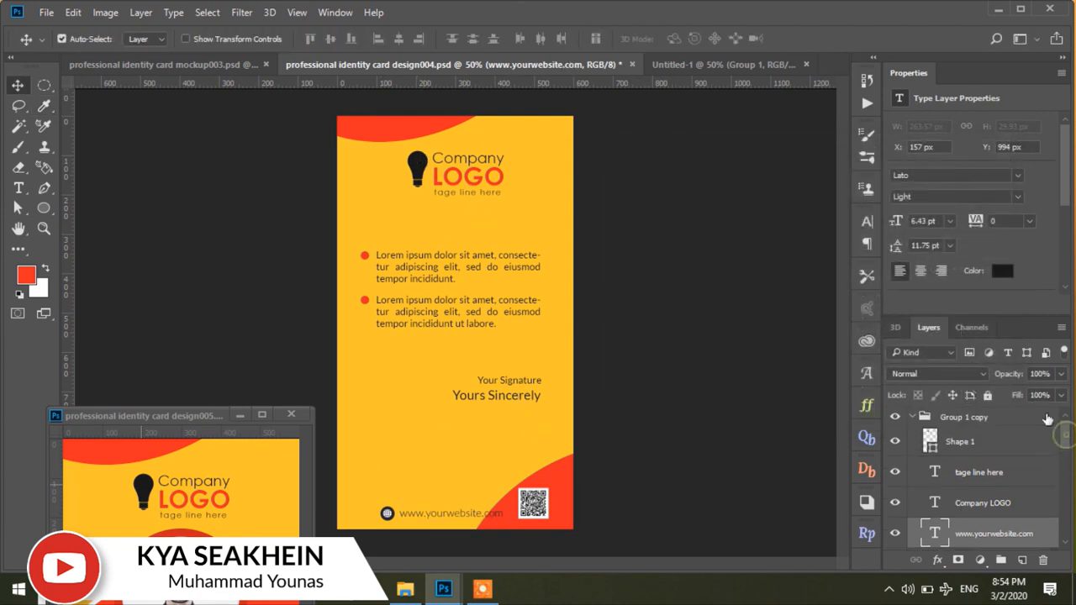
left_click(912, 417)
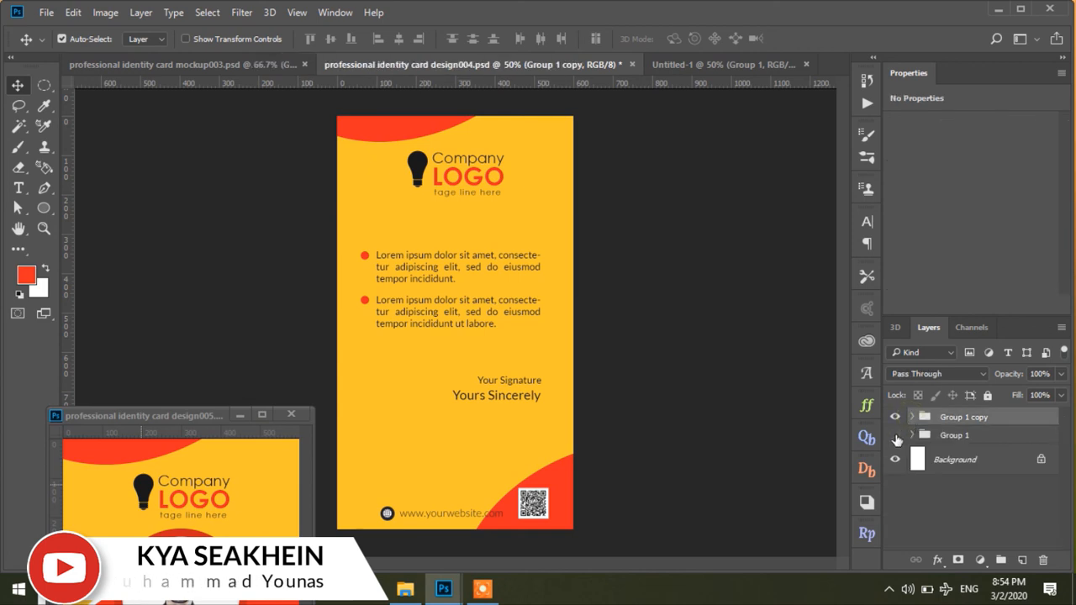
left_click(895, 436)
left_click(895, 417)
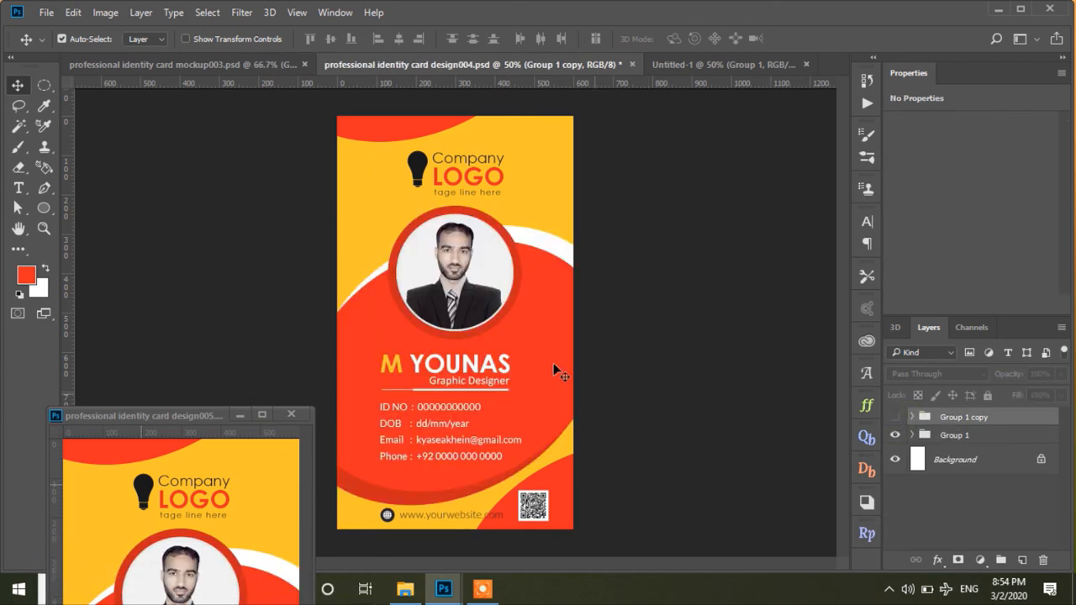
left_click(895, 417)
left_click(895, 435)
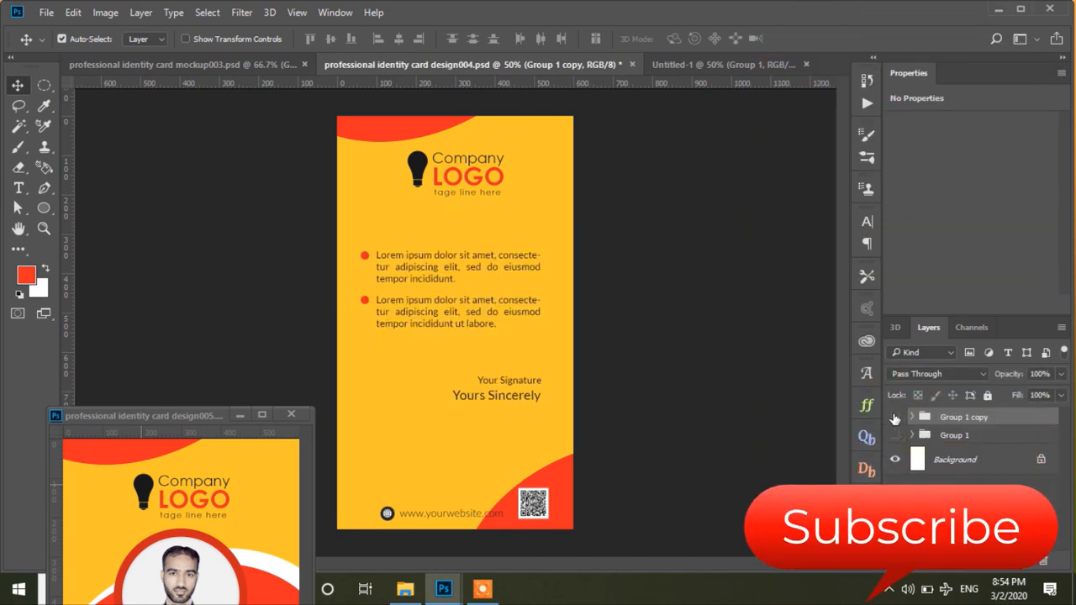
left_click(895, 417)
left_click(895, 435)
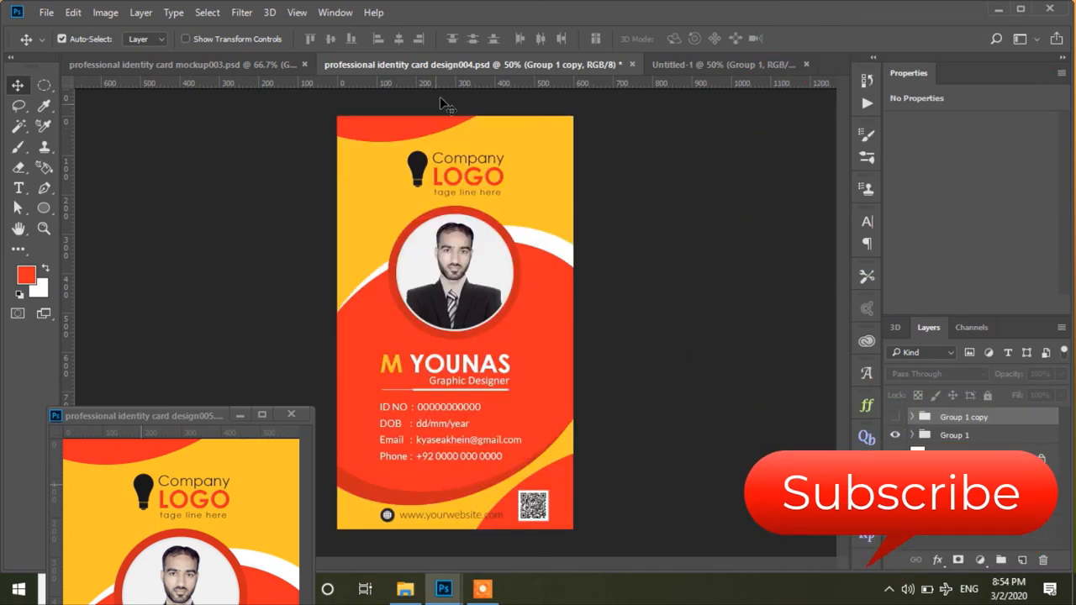
- Examine the front and back of the black card in the Untitled-1 document by toggling the two groups' visibility
left_click(697, 64)
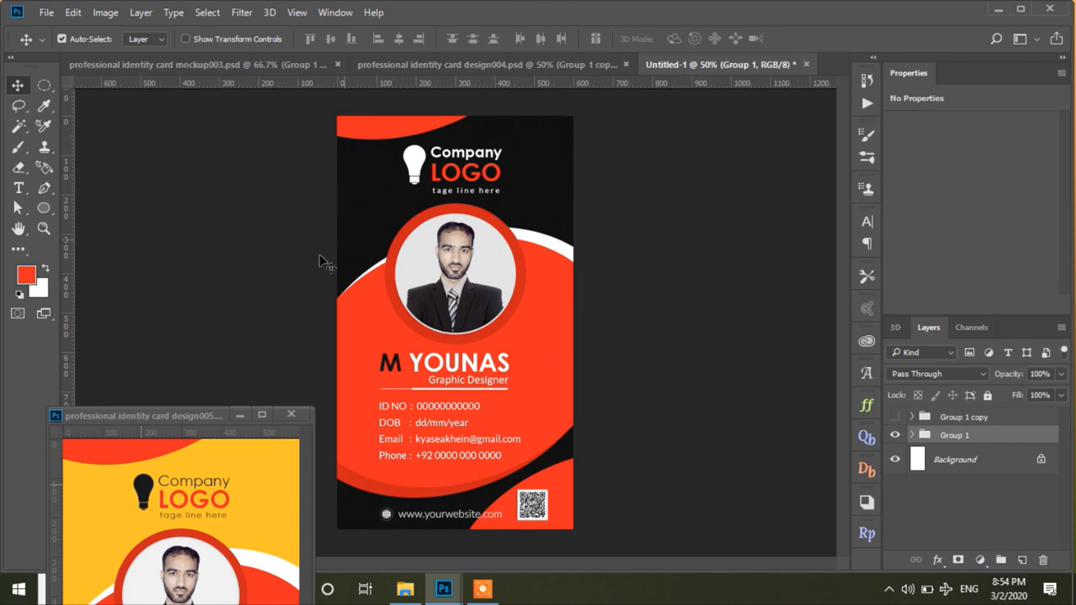
left_click(895, 435)
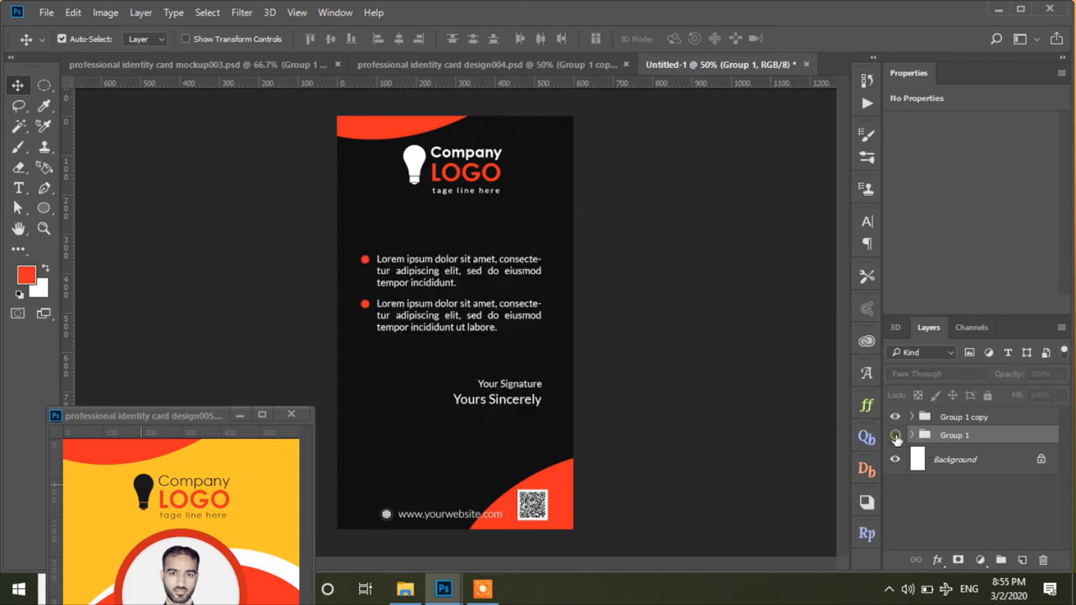
left_click(895, 435)
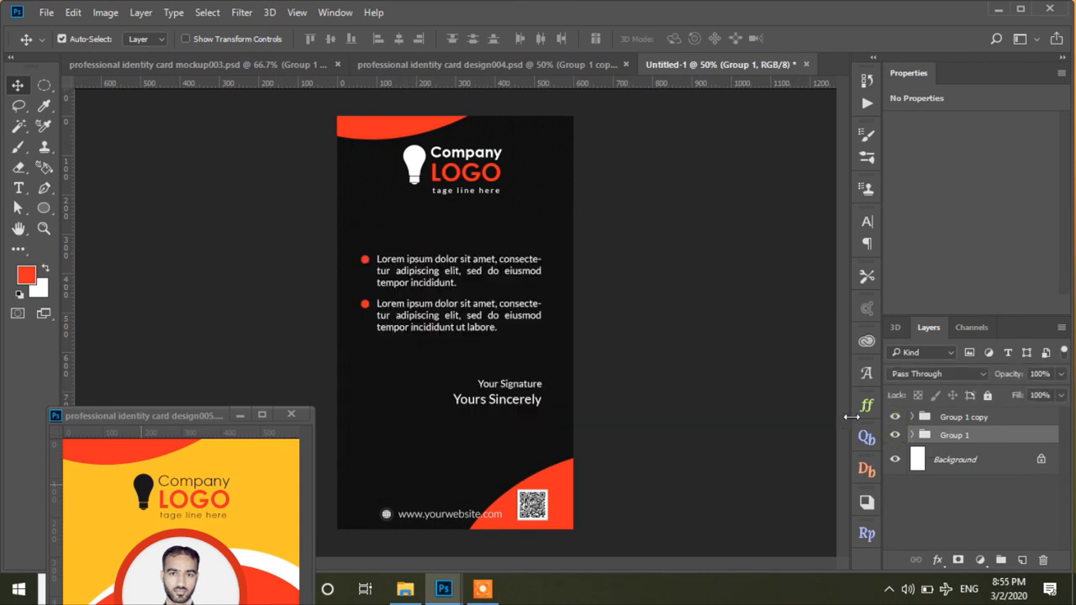
left_click(896, 416)
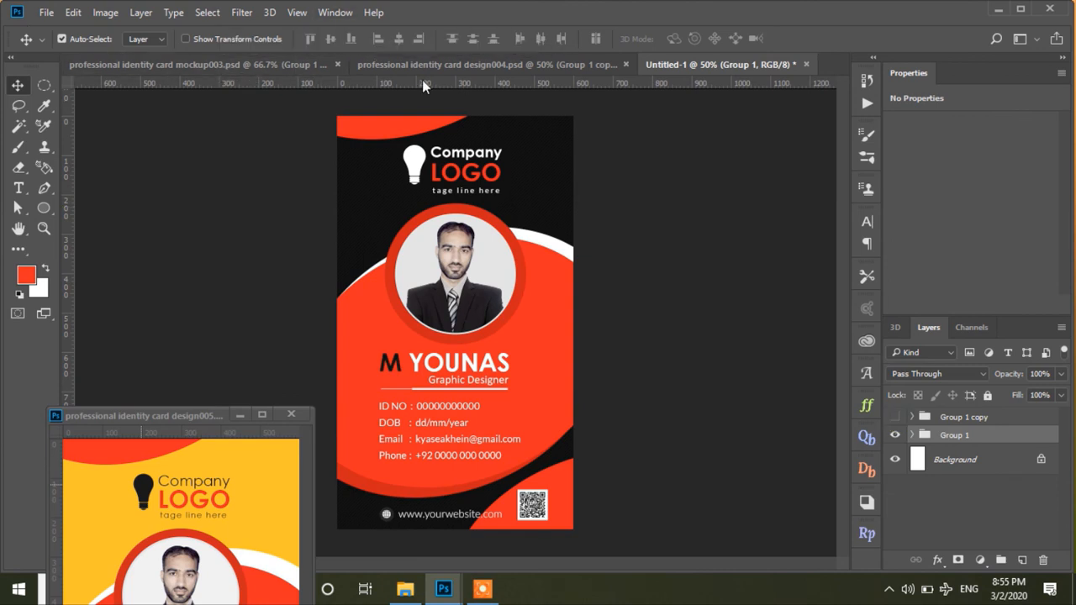
- Return to professional identity card design004.psd, compare it with the floating design005 reference, and minimize that reference window
left_click(449, 69)
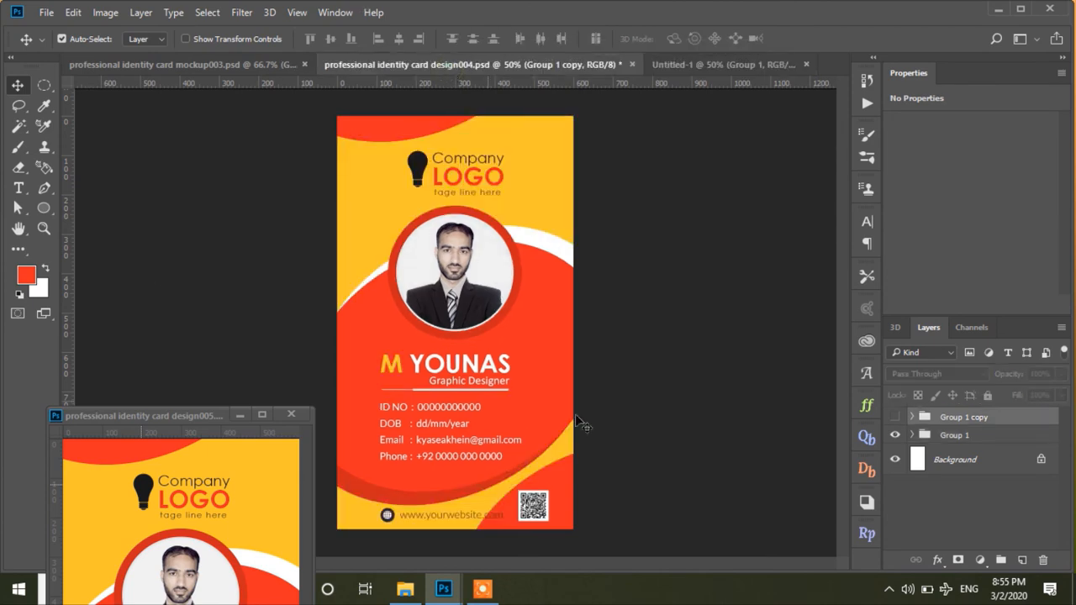
left_click_drag(203, 425, 257, 106)
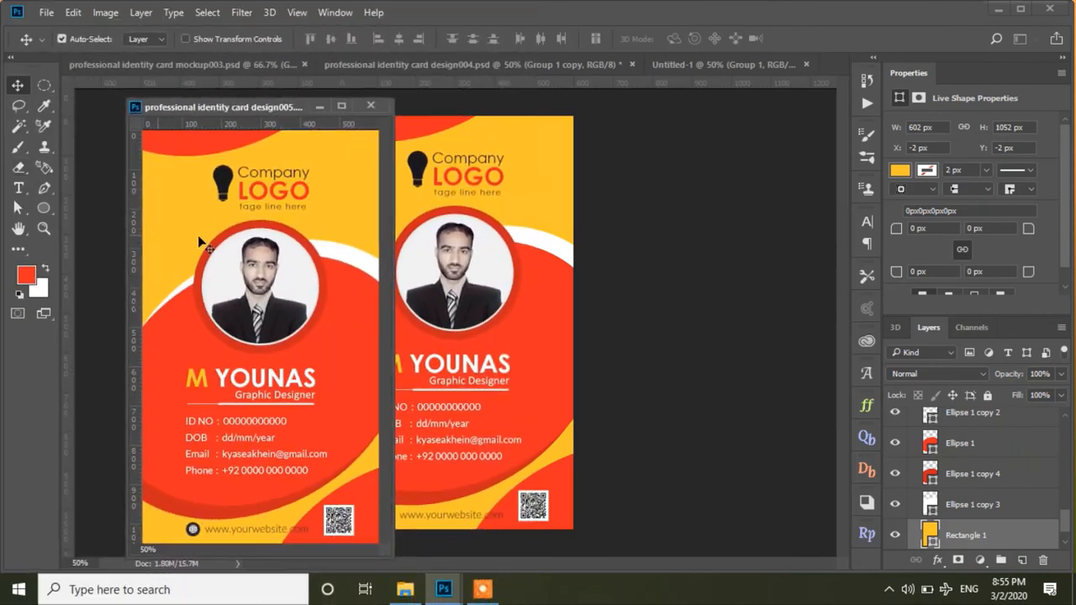
left_click_drag(225, 113, 203, 101)
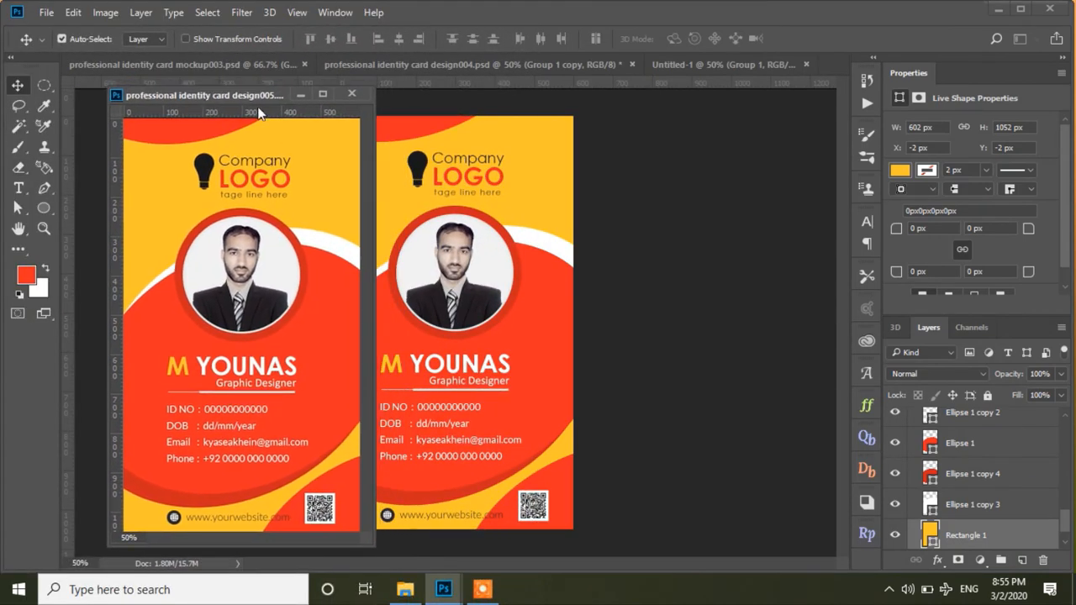
left_click(298, 94)
- Examine both yellow card sides in professional identity card mockup003.psd and return to professional identity card design004.psd
left_click(219, 64)
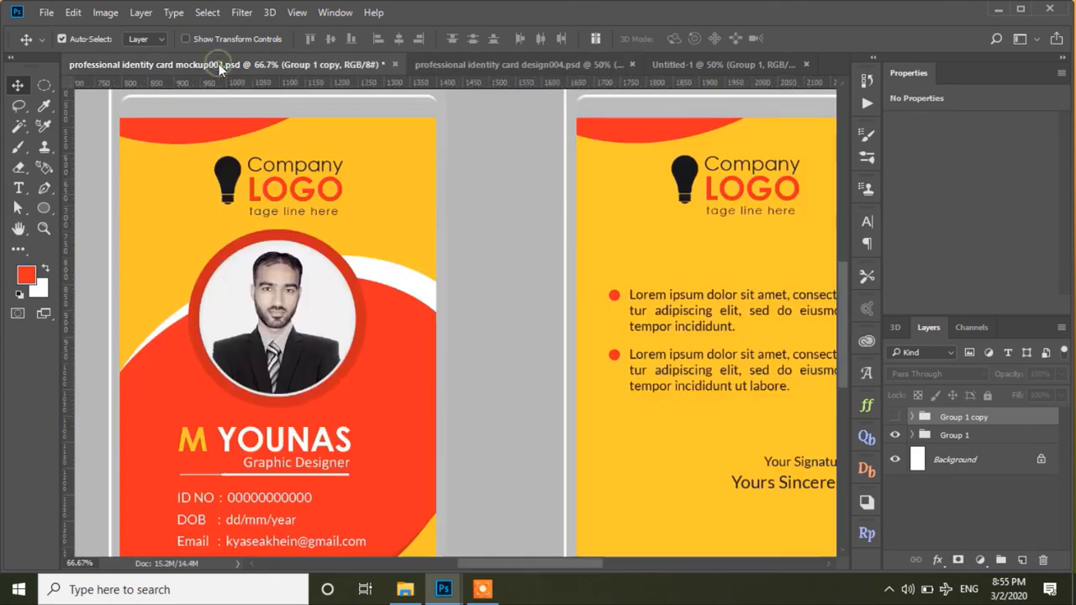
left_click(43, 228)
key("alt")
left_click(444, 251, "alt")
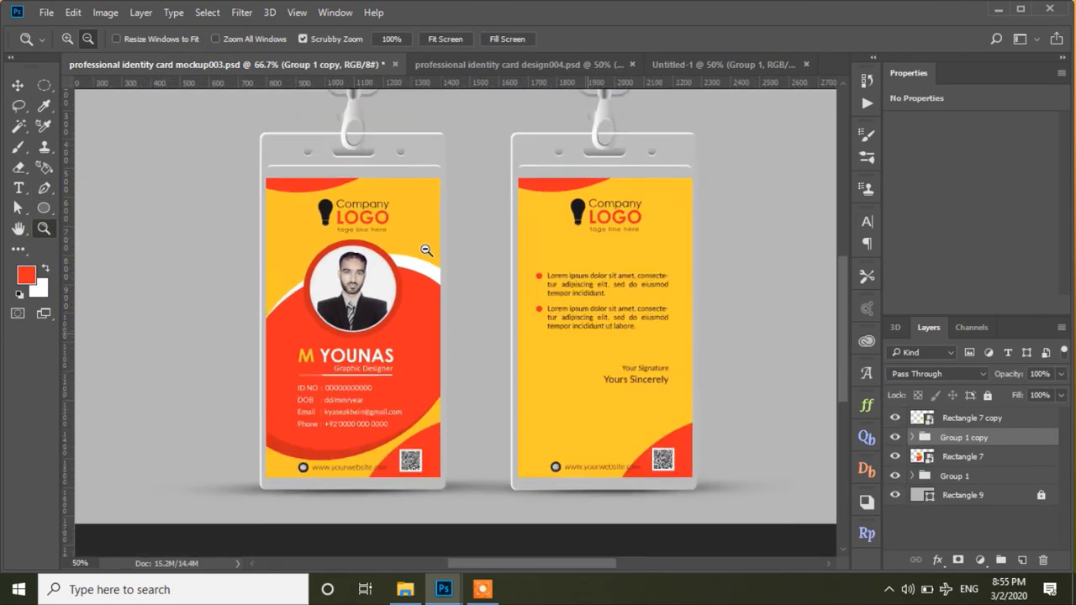
left_click(573, 66)
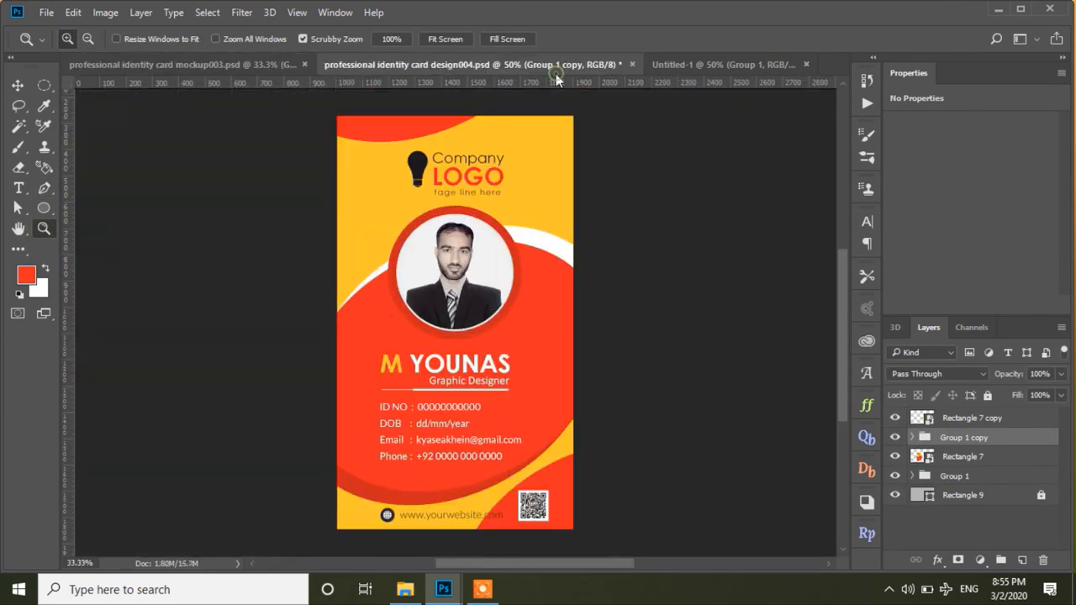